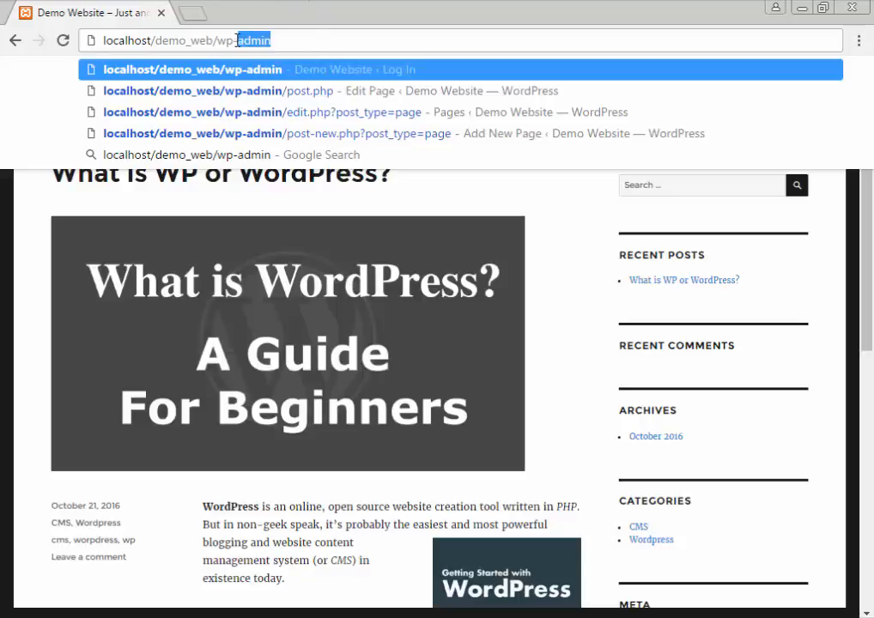
Open the admin login page at localhost/demo_web/wp-admin and log in with the saved credentials
key(Return)
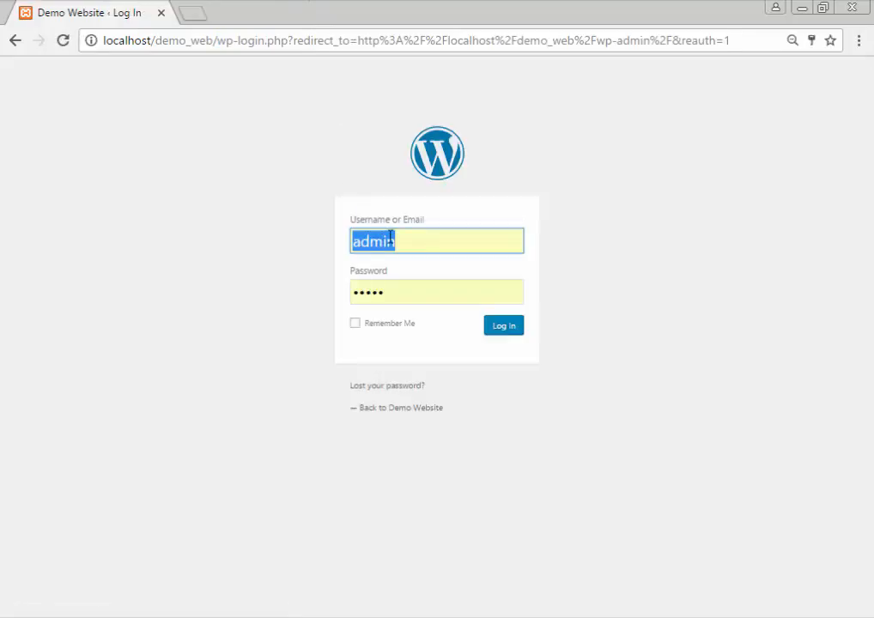
click(418, 245)
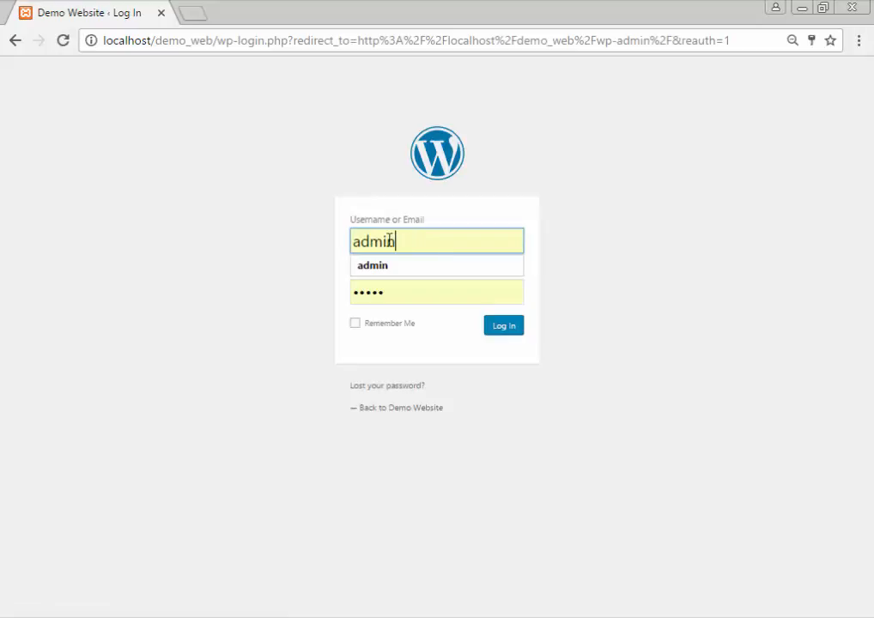
click(393, 296)
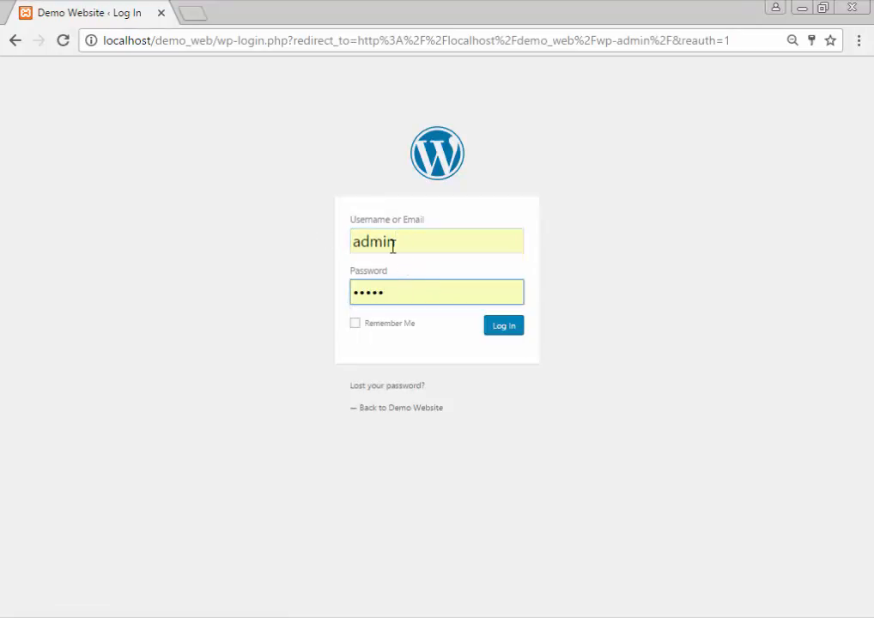
click(392, 244)
click(510, 333)
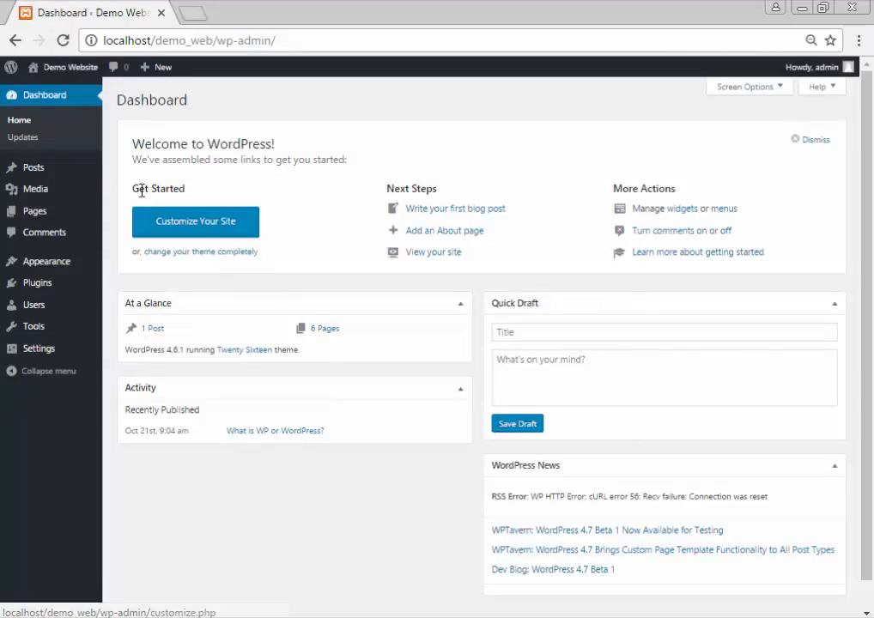
Move Sample Page from the site's list of pages to the trash
mouse_move(78, 171)
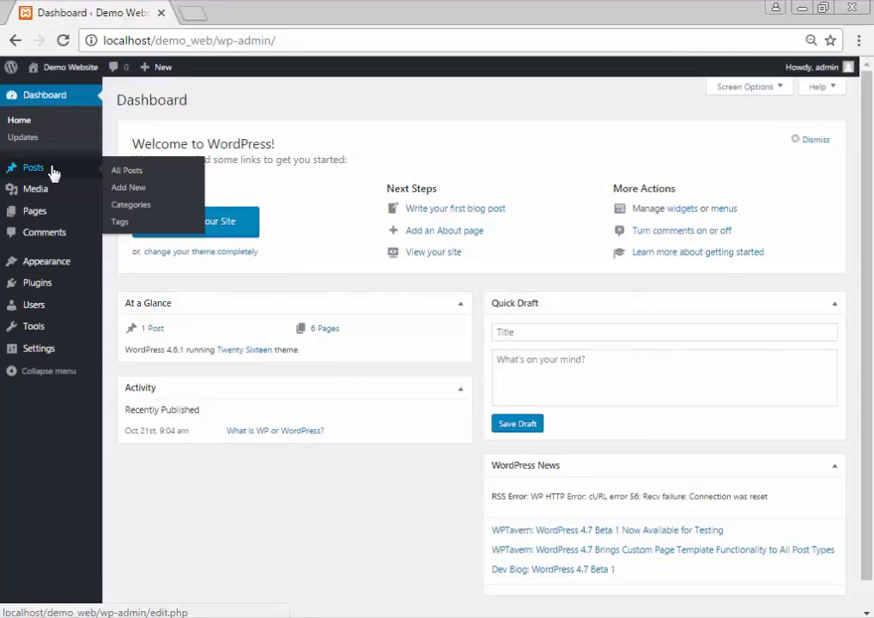
click(49, 170)
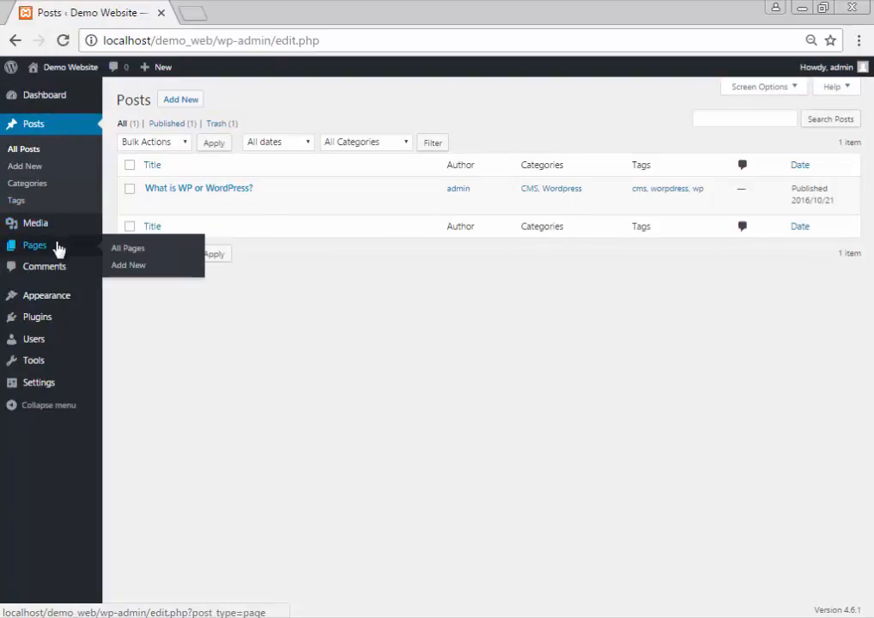
click(58, 247)
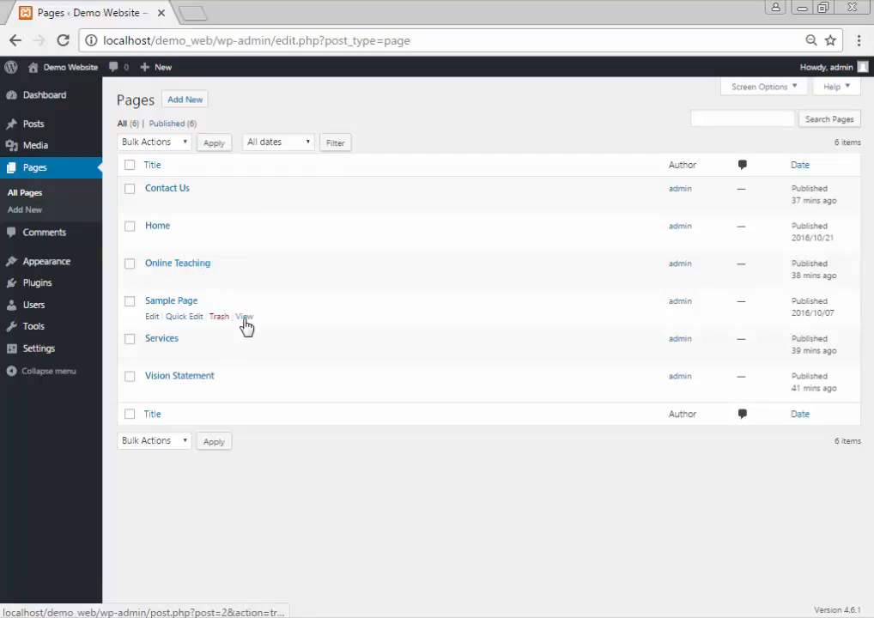
click(220, 318)
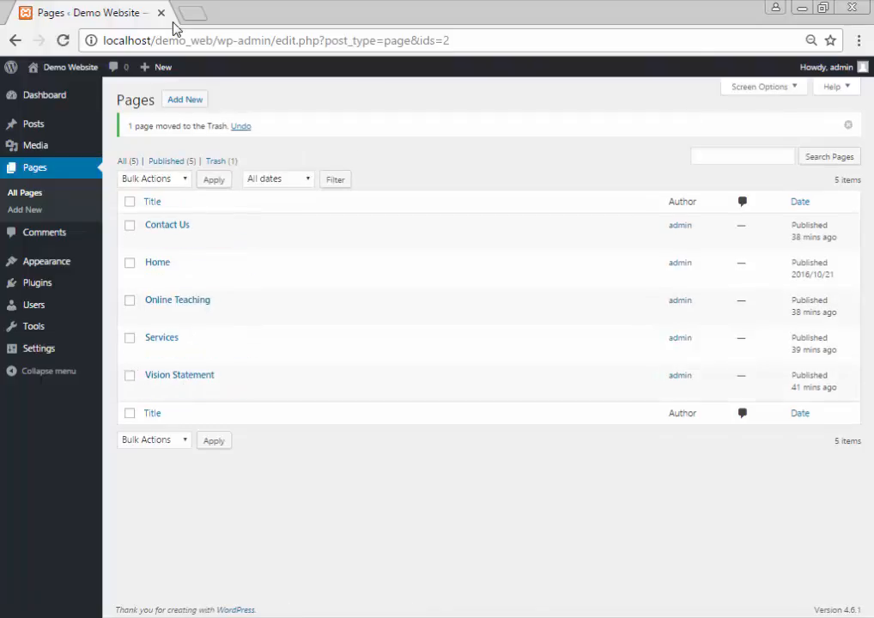
Open the live site in a separate tab and examine its front page for a navigation menu
mouse_move(79, 76)
middle_click(78, 98)
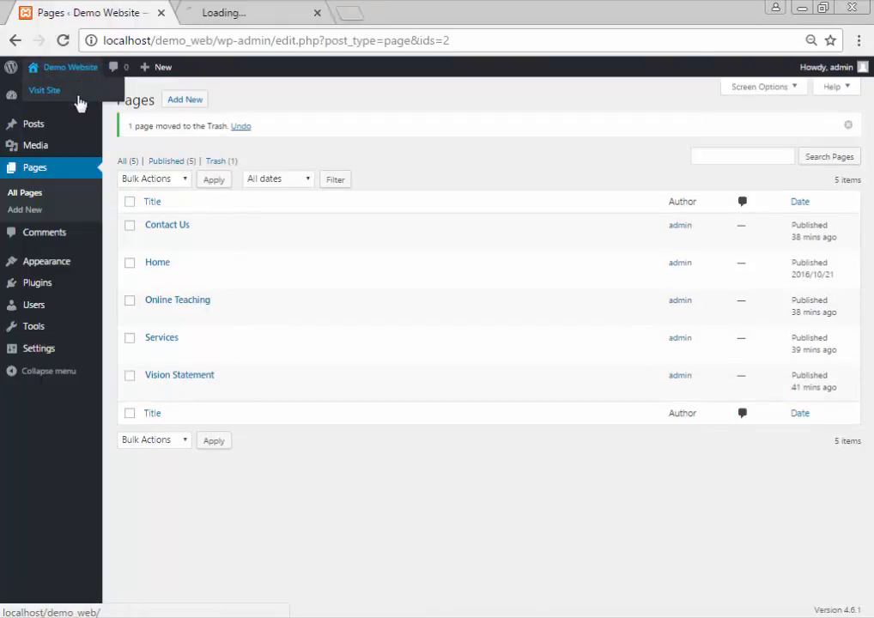
click(215, 8)
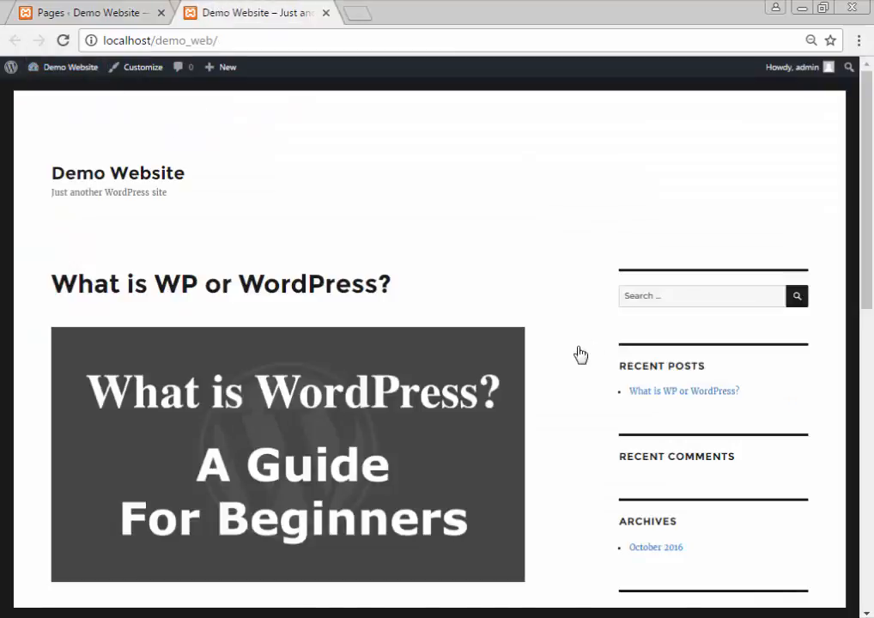
scroll(578, 352, down, 3)
scroll(285, 184, up, 3)
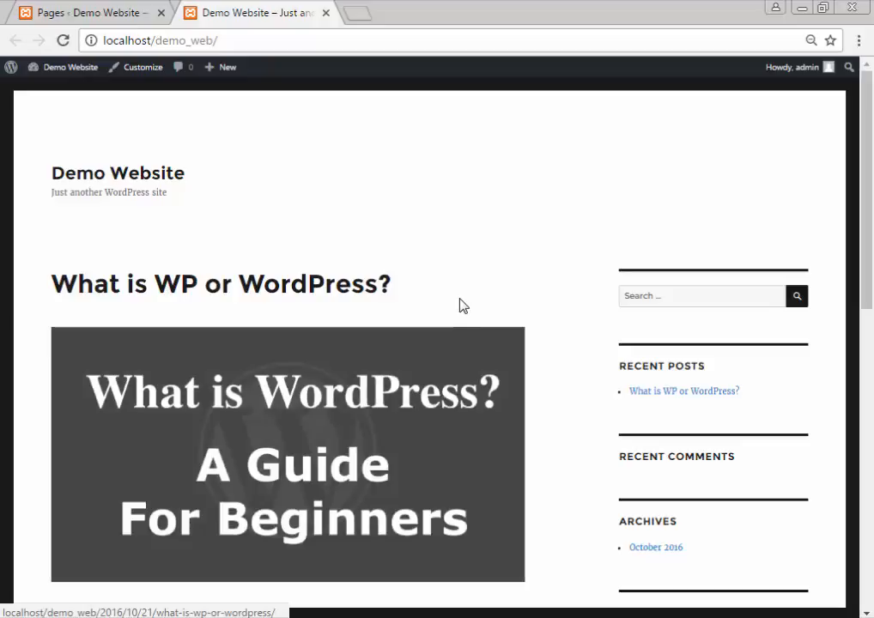
scroll(462, 301, down, 1)
scroll(572, 271, down, 3)
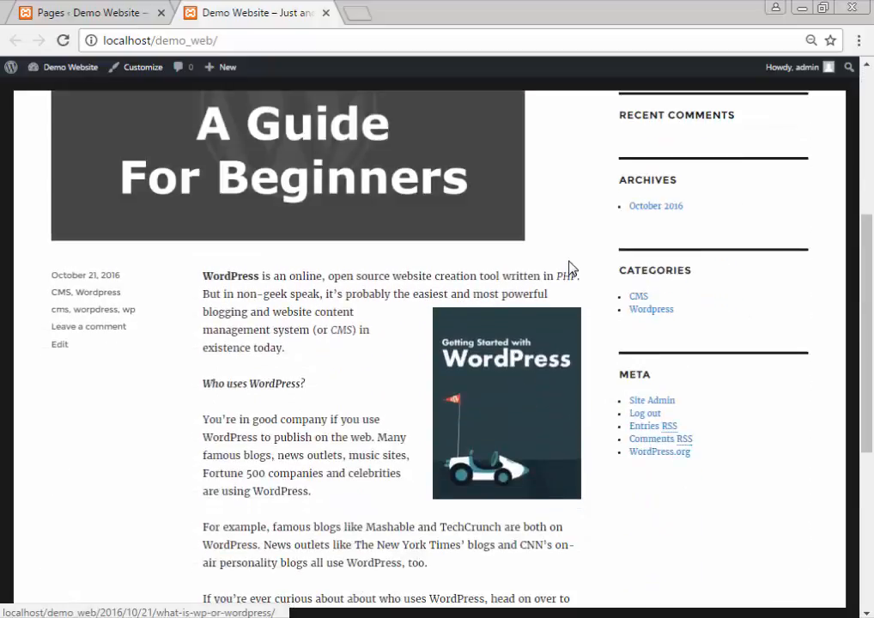
scroll(529, 175, up, 4)
Create a navigation menu named menu1 in the admin area
click(143, 7)
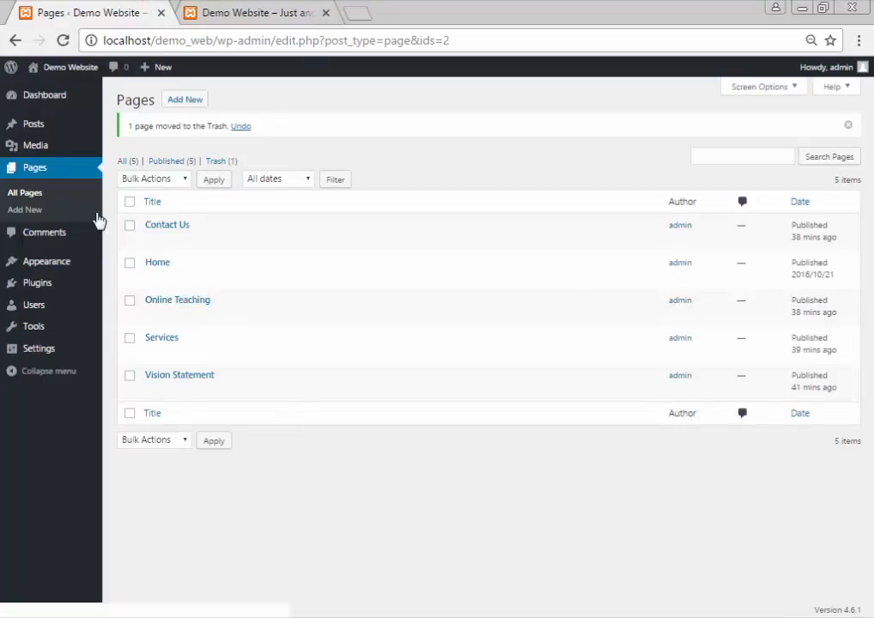
mouse_move(84, 266)
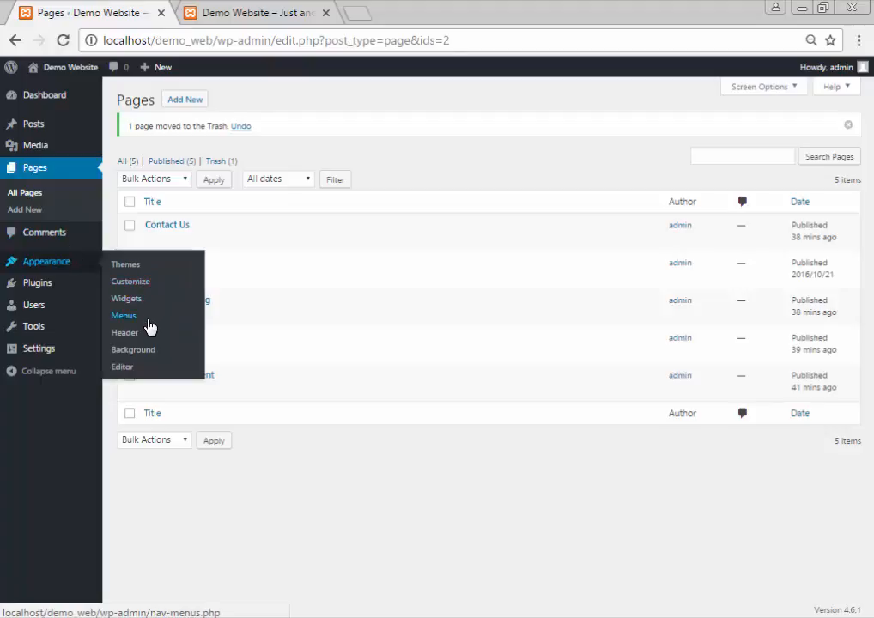
click(141, 323)
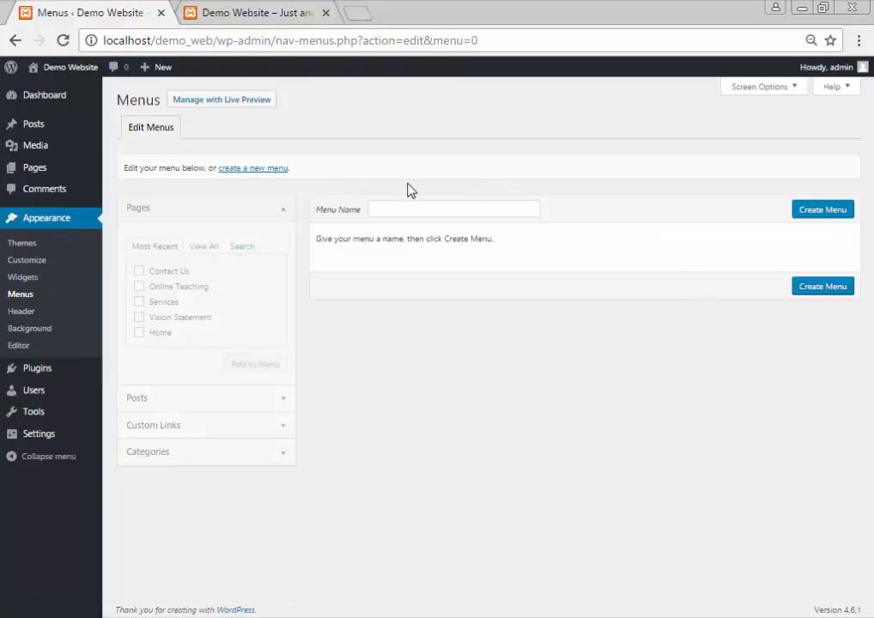
click(436, 214)
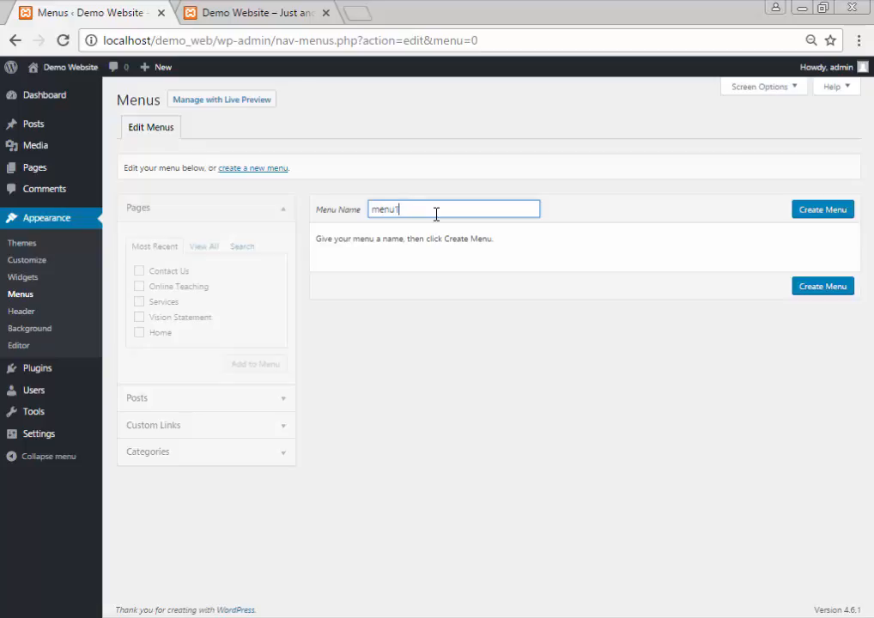
key(Return)
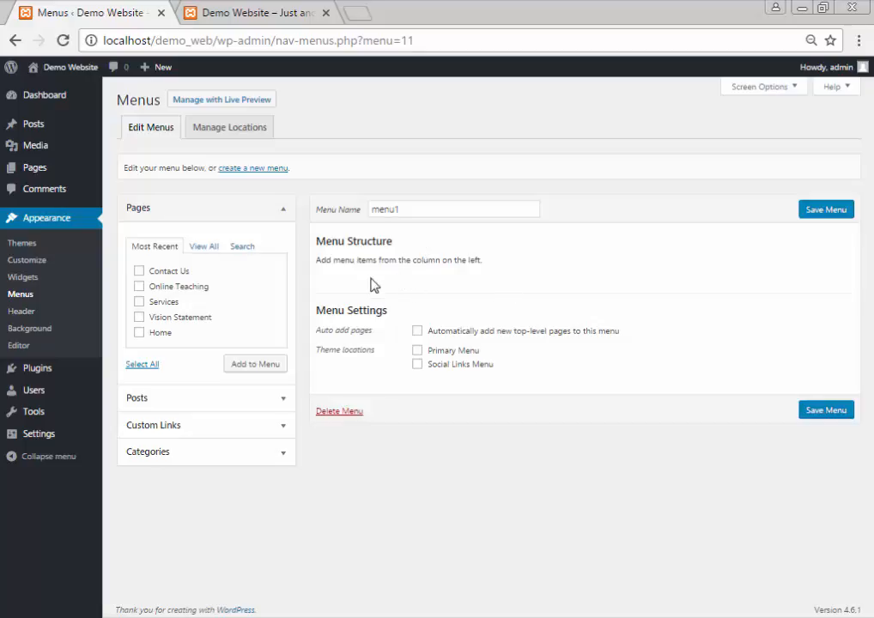
Add the Contact Us, Online Teaching, Services, Vision Statement and Home pages to menu1
click(140, 288)
click(138, 302)
click(139, 317)
click(254, 365)
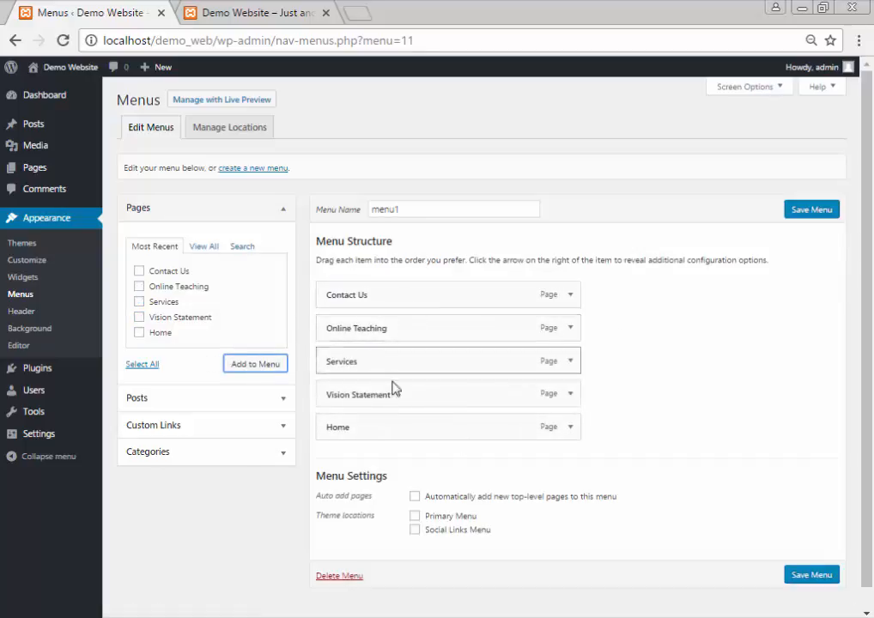
Reorder the menu1 items as Home, Vision Statement, Services, Online Teaching, Contact Us
drag(364, 428, 351, 294)
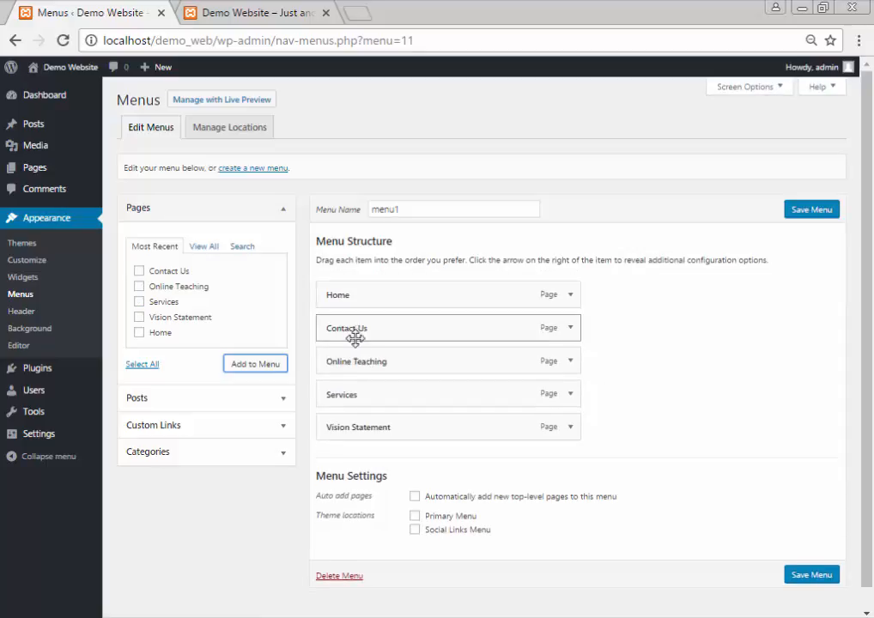
drag(352, 333, 347, 443)
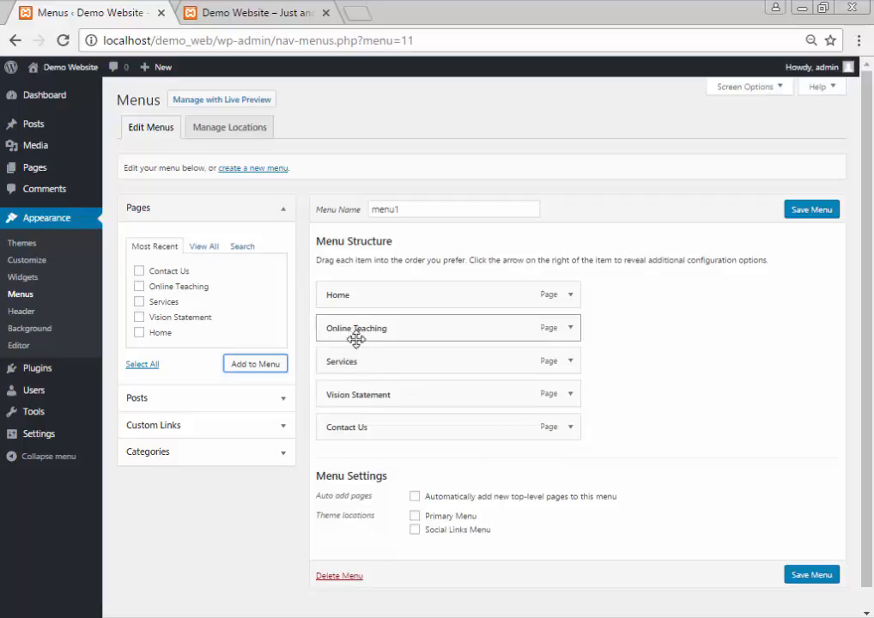
mouse_move(357, 336)
mouse_down()
mouse_move(354, 406)
mouse_move(351, 322)
mouse_move(352, 332)
mouse_up()
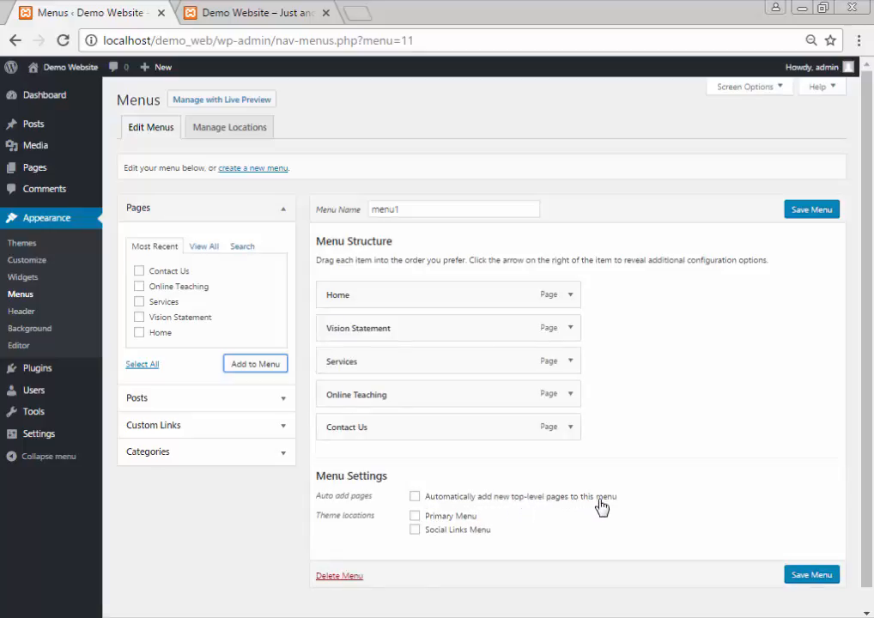
Enable automatic adding of new top-level pages, assign menu1 to the Primary Menu location, and save it
click(415, 497)
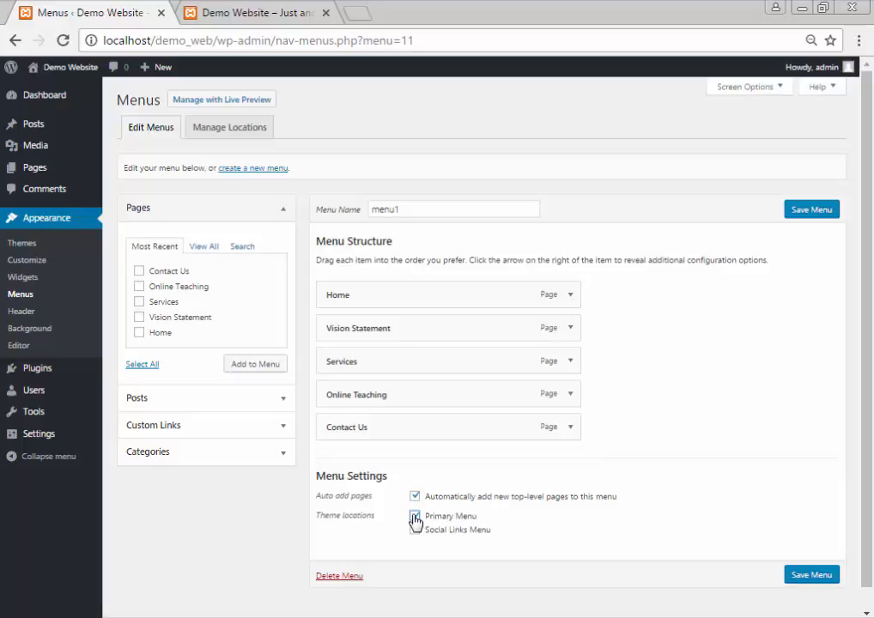
click(416, 519)
click(810, 578)
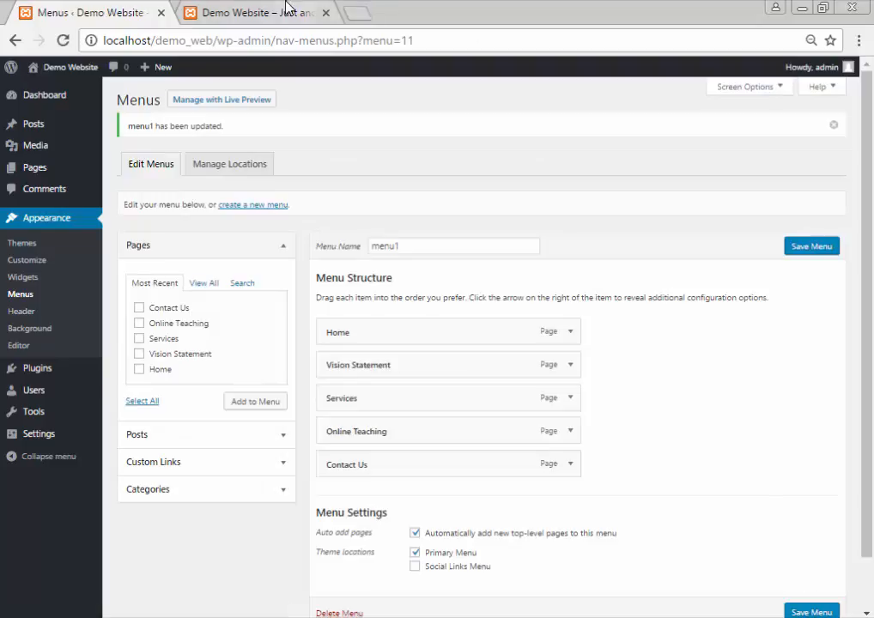
Reload the live site and check the new navigation by visiting the Vision Statement and Home pages
click(241, 12)
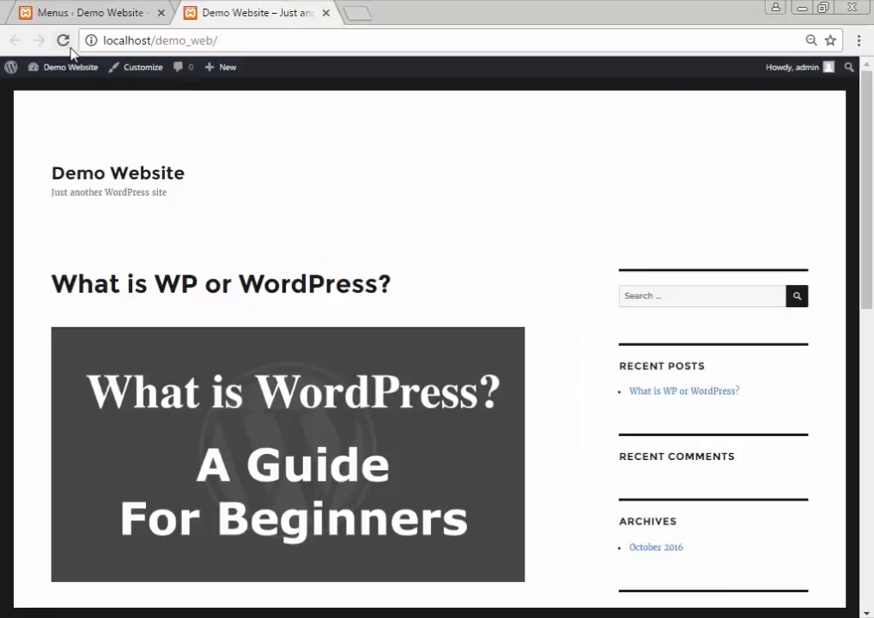
click(64, 42)
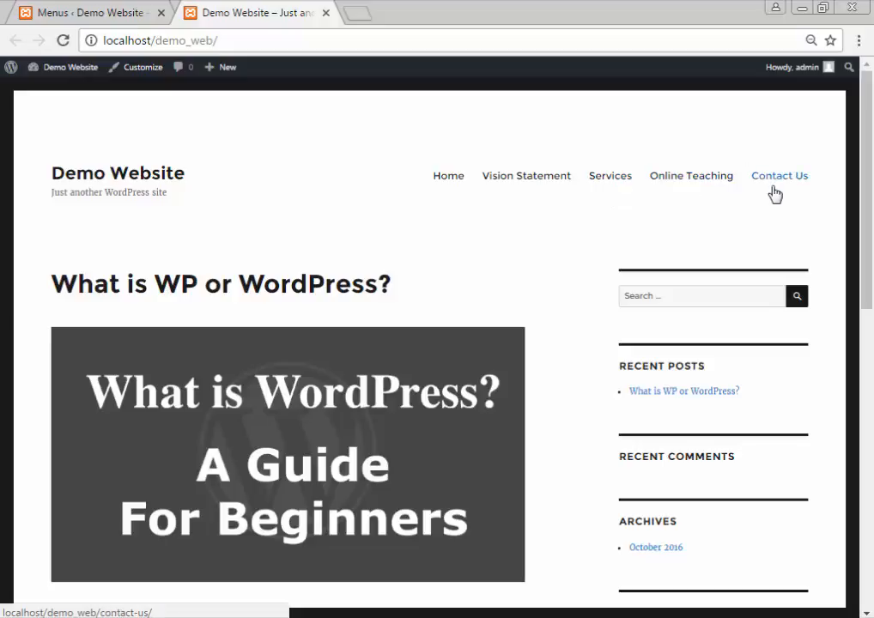
click(522, 180)
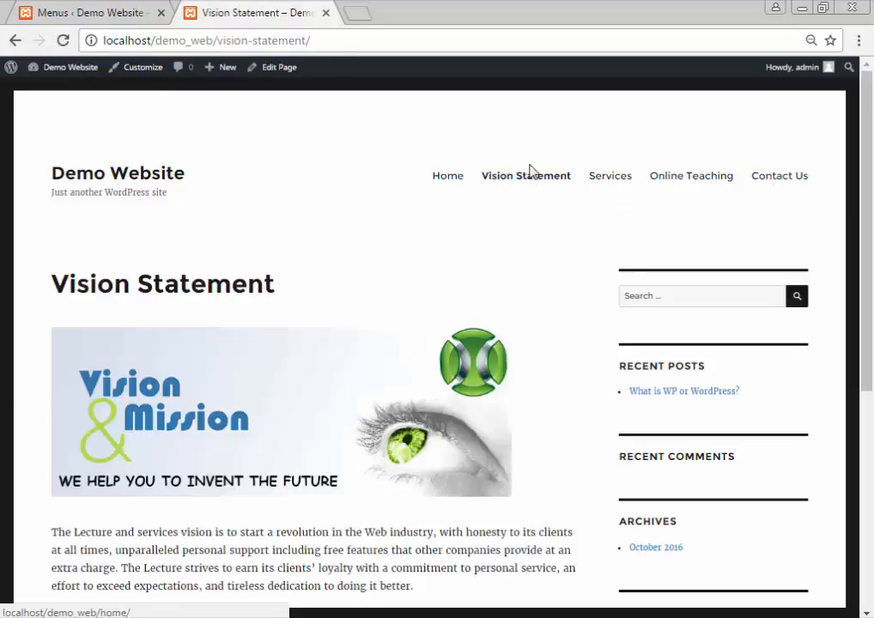
scroll(429, 255, down, 5)
scroll(343, 215, up, 5)
click(443, 180)
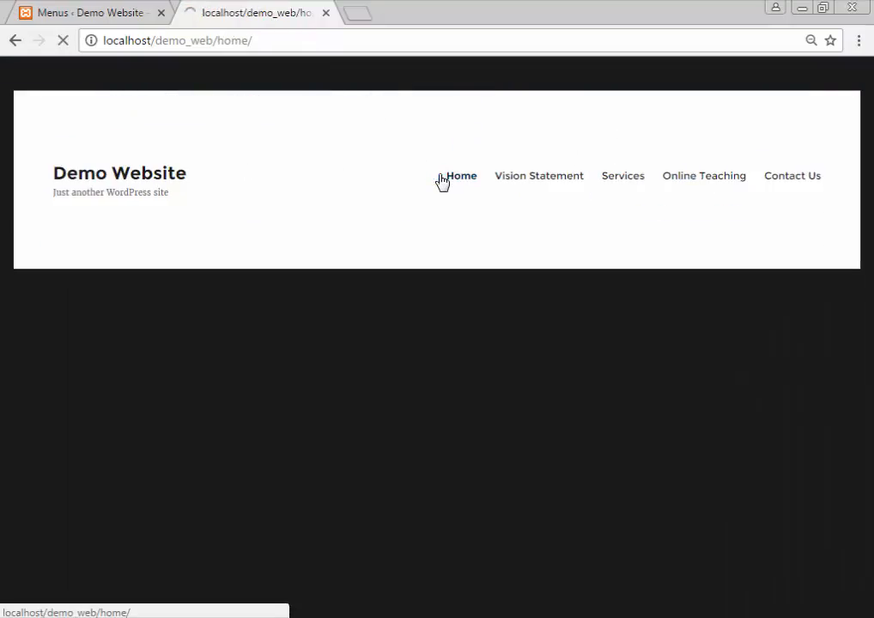
Return to the menu editor and create a second menu named menu2
click(60, 11)
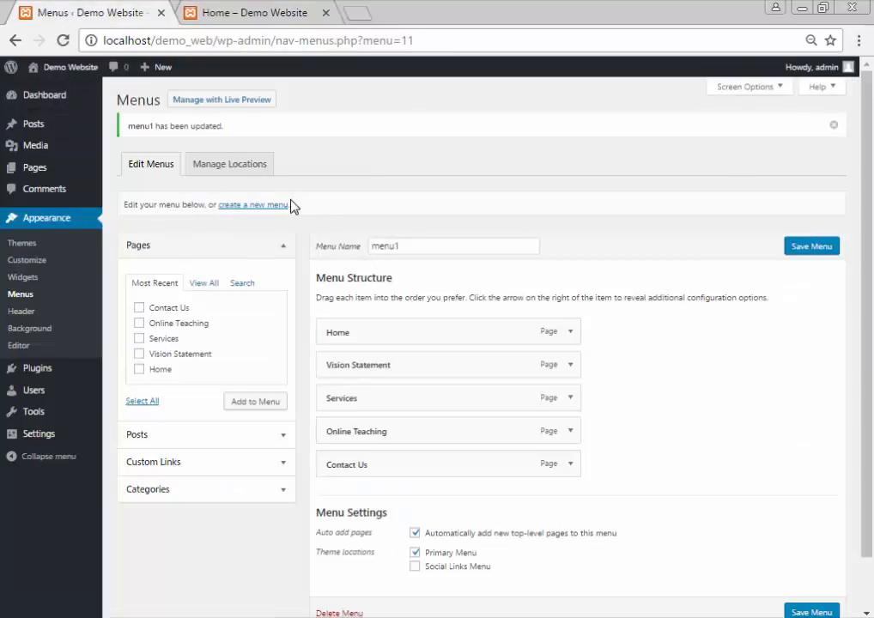
scroll(551, 269, down, 2)
scroll(444, 242, up, 2)
click(249, 205)
click(403, 214)
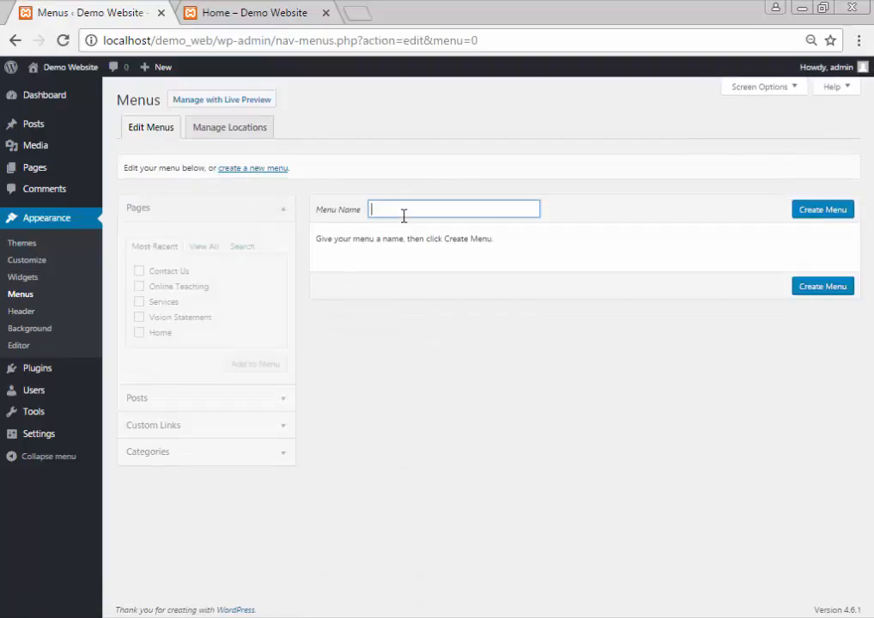
text(menu2)
click(817, 210)
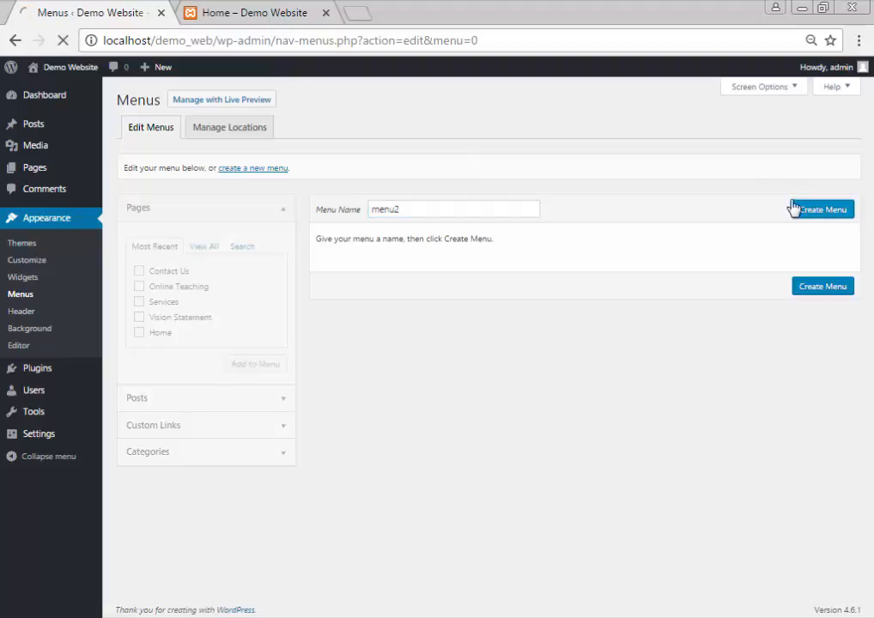
Review the current navigation on the live Home page, then return to the menu editor
key(ctrl+Tab)
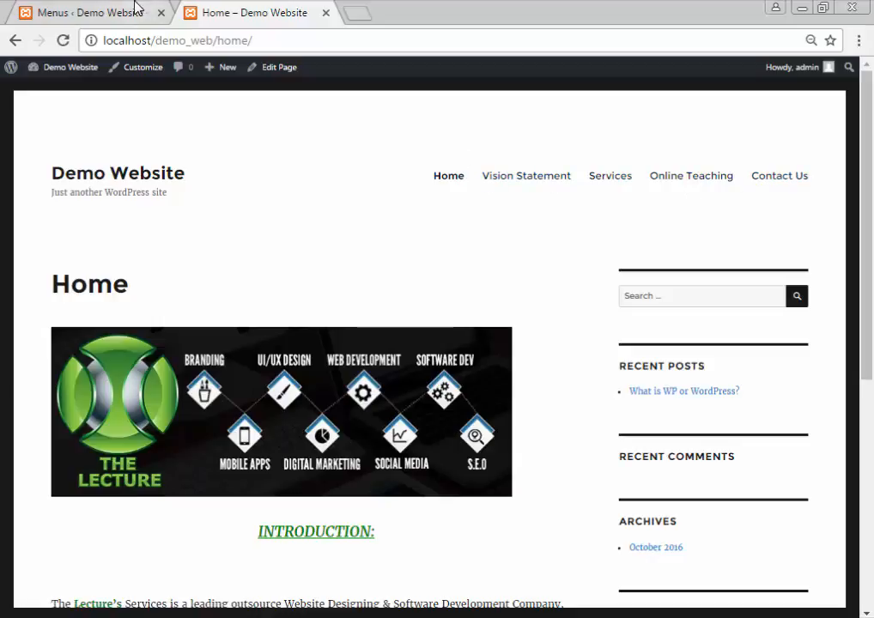
click(138, 11)
click(242, 11)
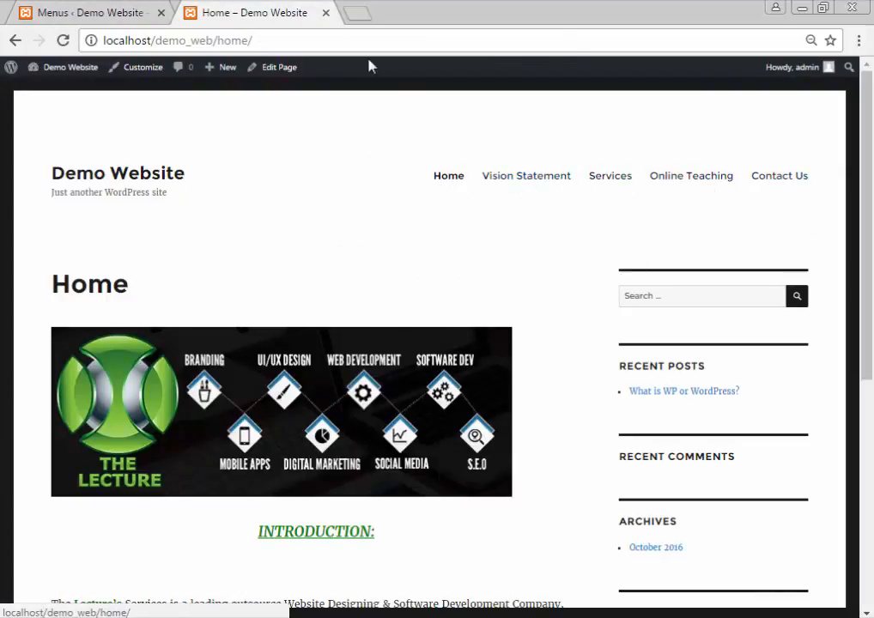
click(99, 10)
Add the Contact Us, Online Teaching, Services, Vision Statement and Home pages to menu2
click(420, 219)
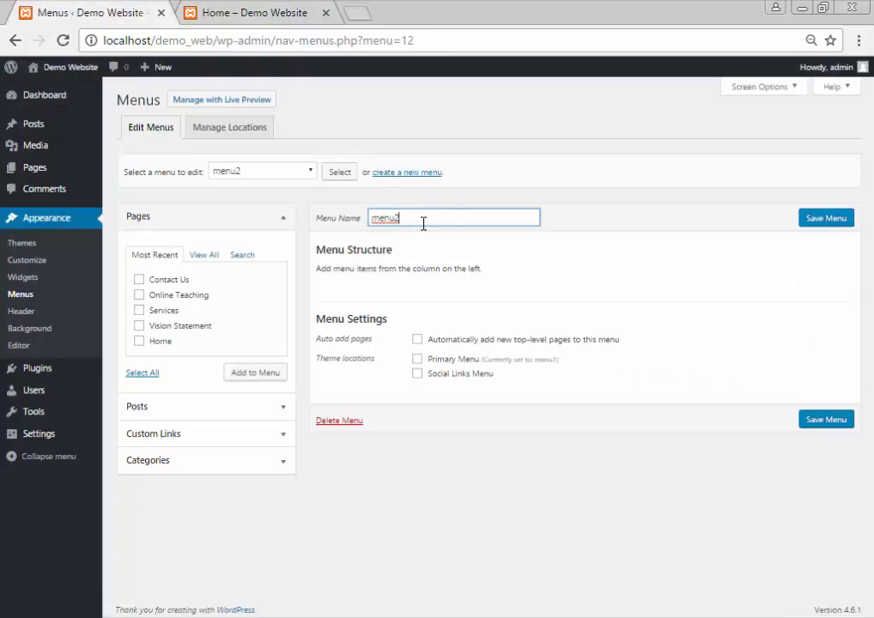
click(139, 280)
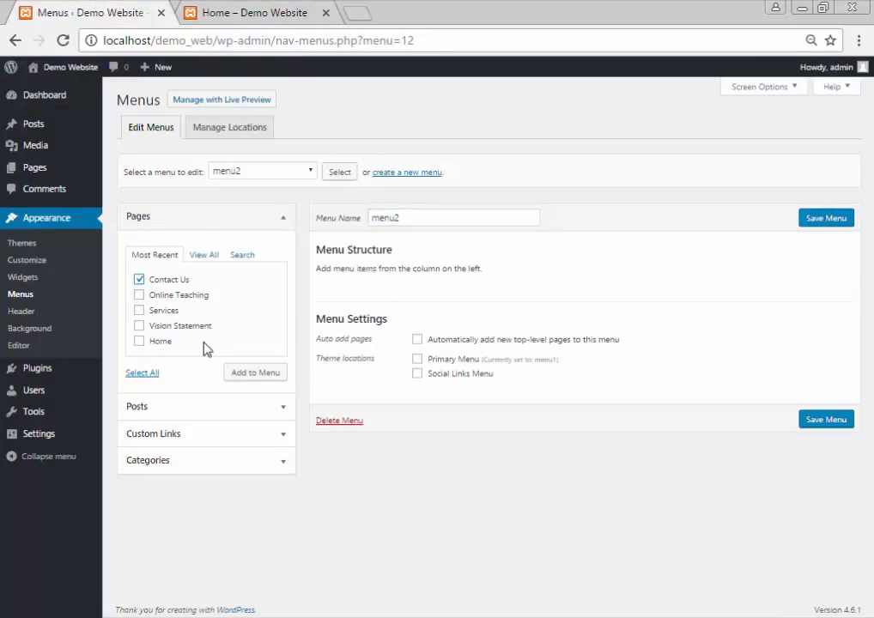
click(143, 372)
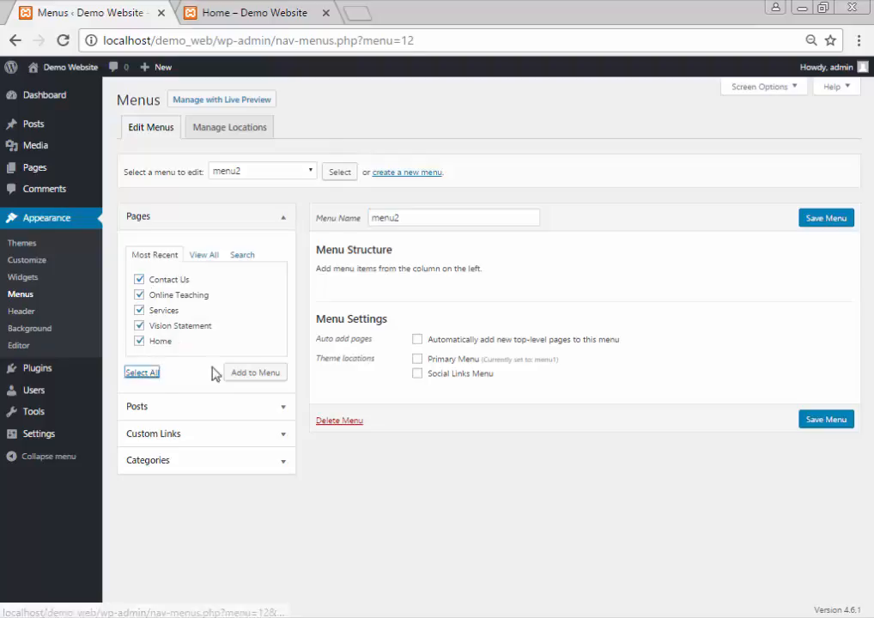
click(254, 374)
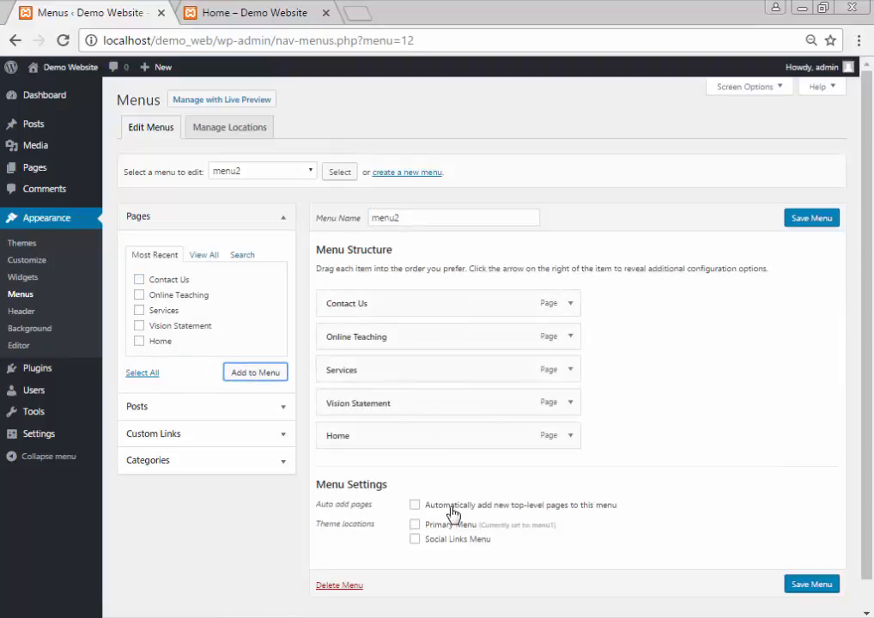
Configure menu2 with automatic adding of top-level pages, Home as its first item and the Primary Menu location, and save it
click(450, 506)
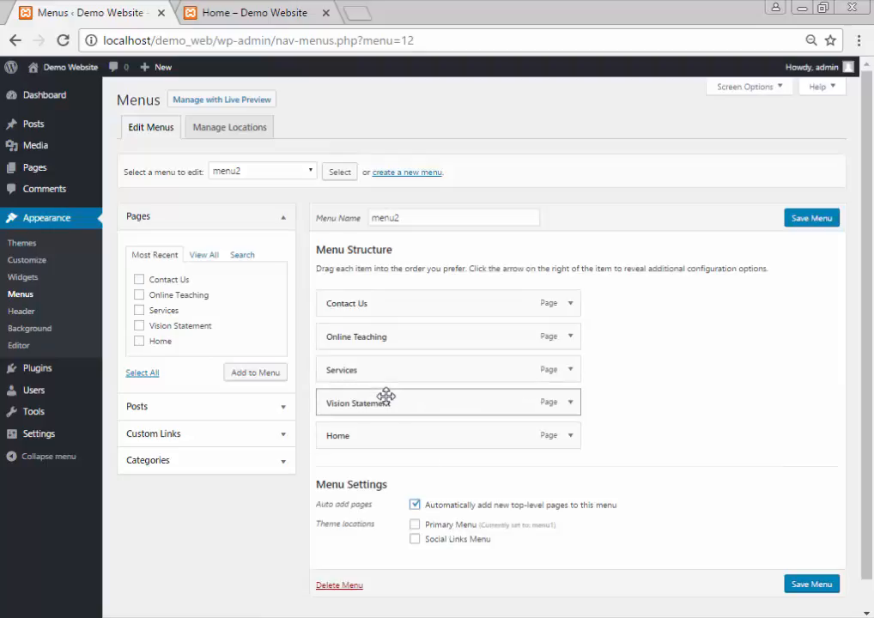
drag(385, 434, 382, 298)
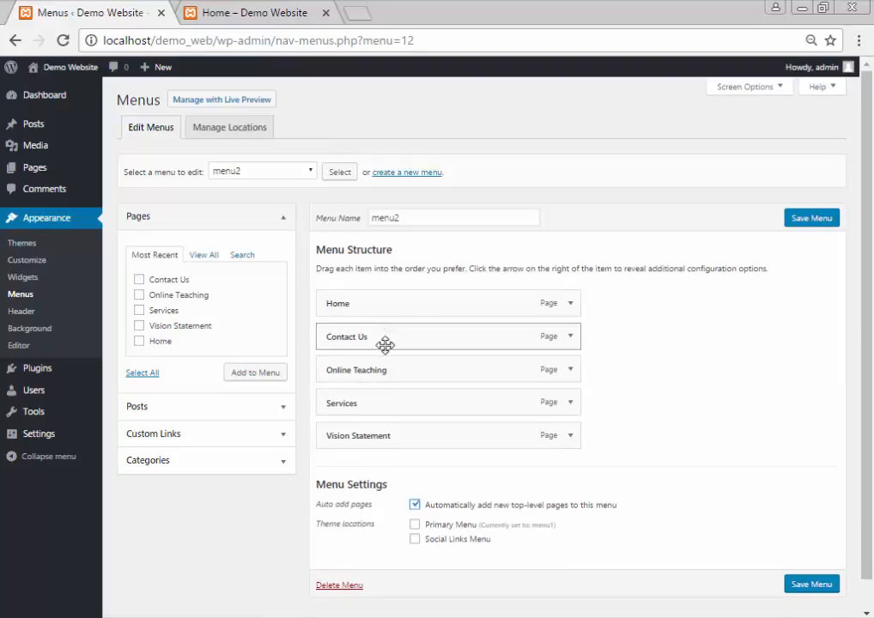
scroll(371, 475, down, 1)
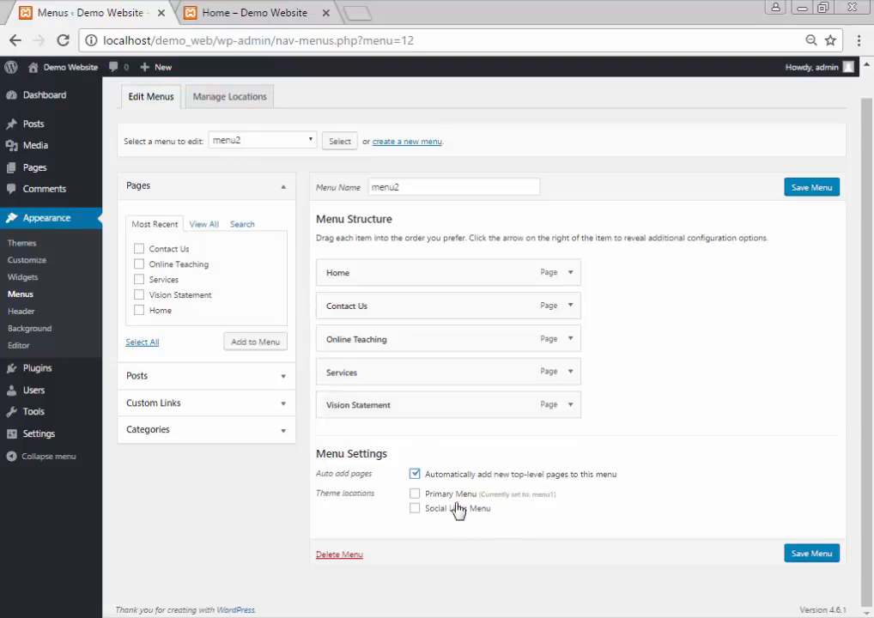
click(447, 502)
click(807, 554)
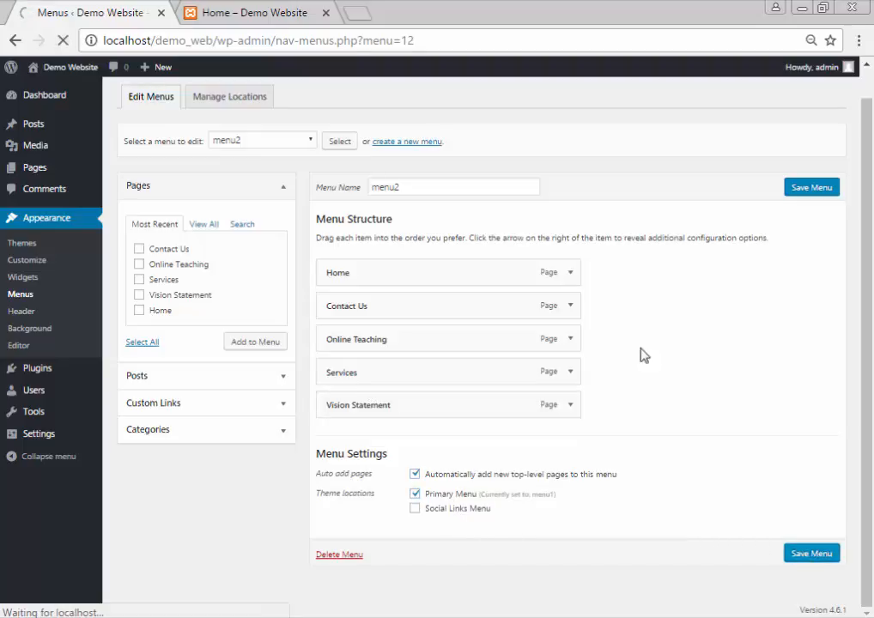
Reload the live Home page to check menu2's navigation order and return to the menu editor
click(241, 10)
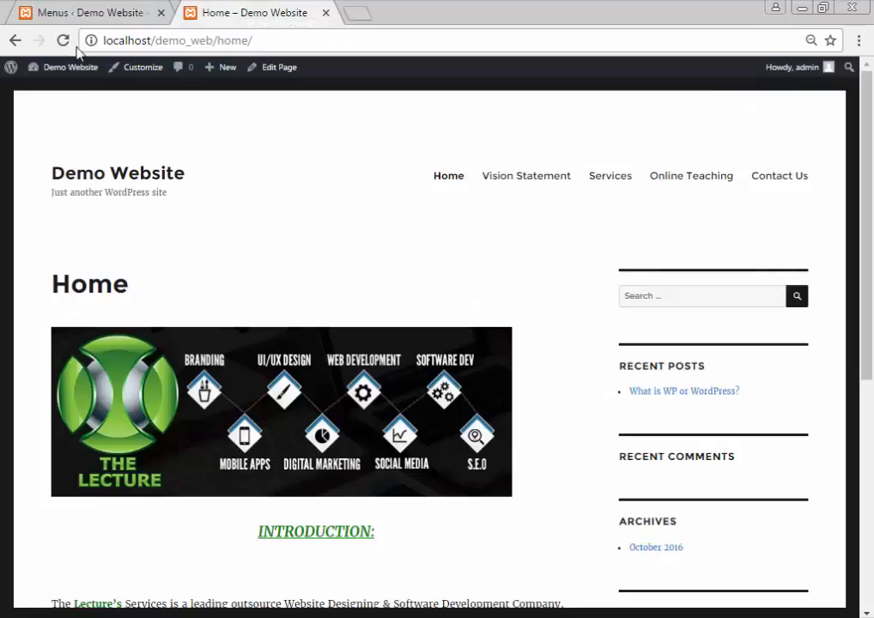
click(63, 40)
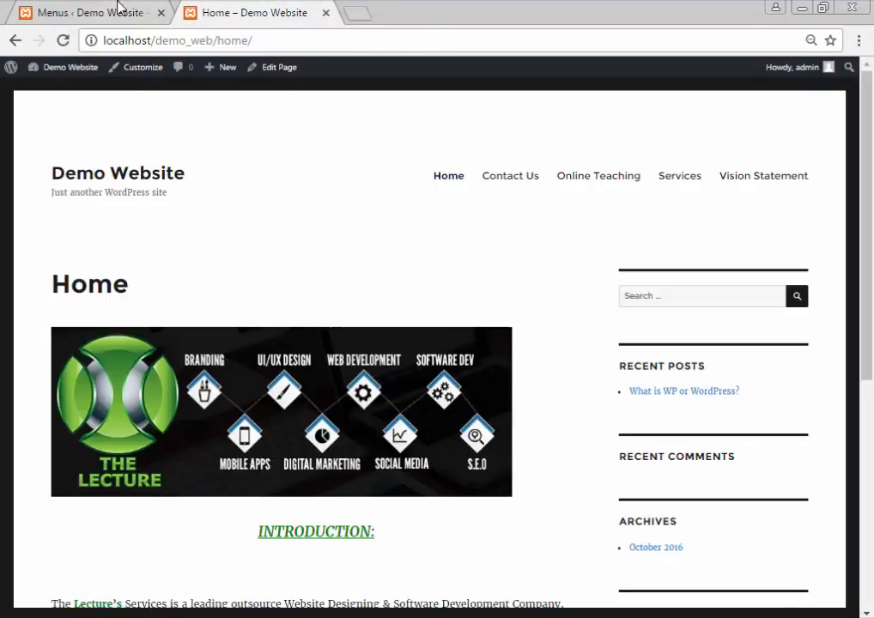
click(120, 10)
Load menu1 for editing, assign it to the Primary Menu location again, and save it
click(305, 208)
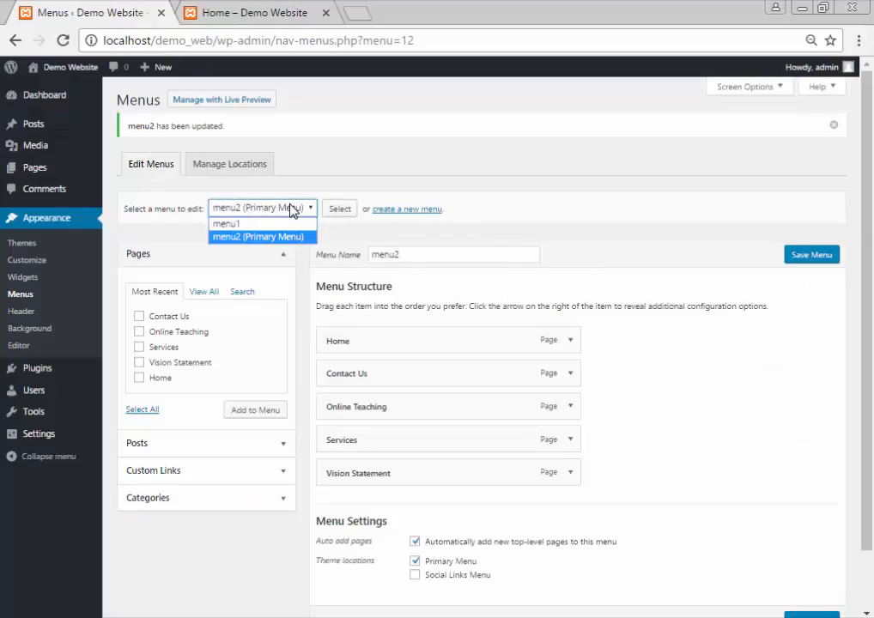
click(286, 224)
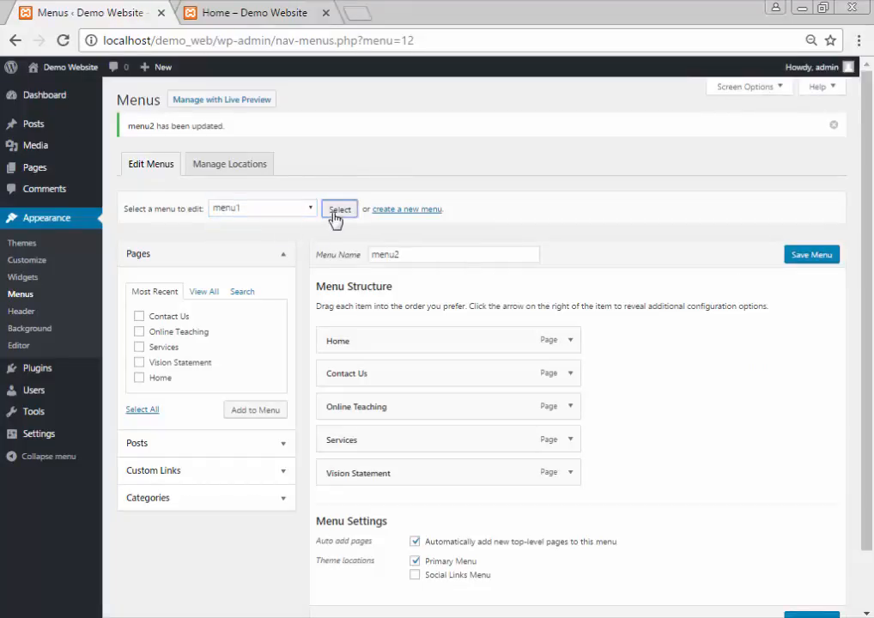
click(338, 209)
double_click(419, 524)
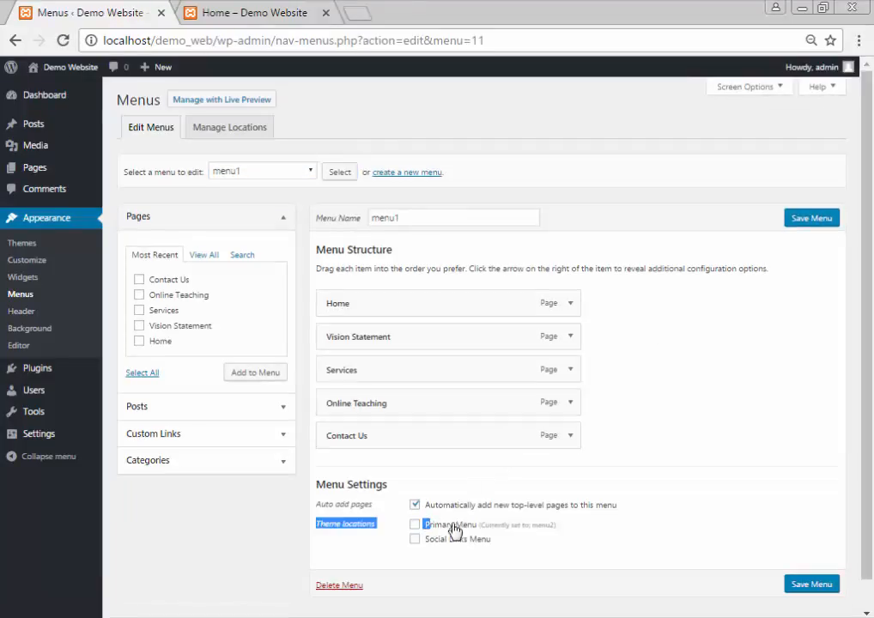
click(416, 524)
click(493, 482)
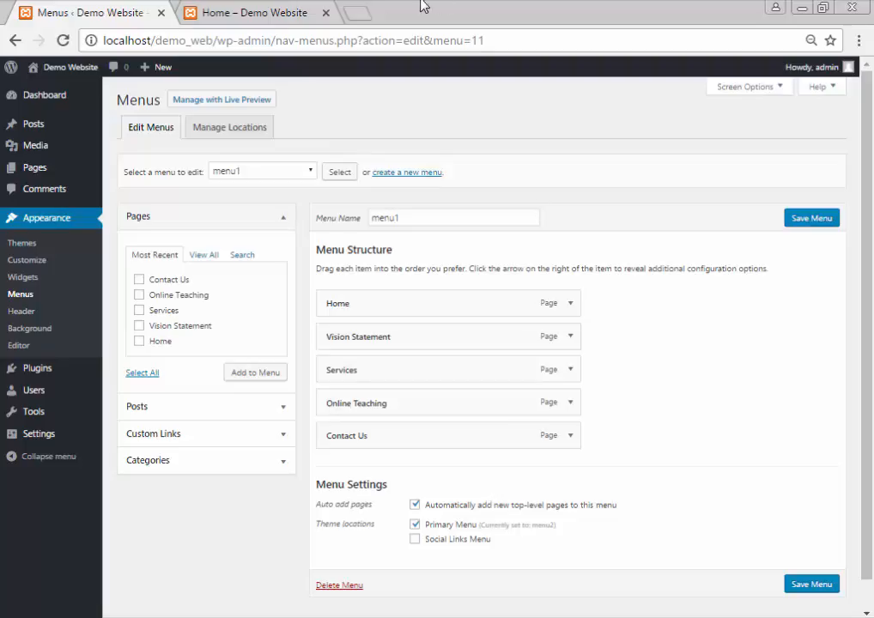
click(252, 13)
click(88, 9)
click(812, 585)
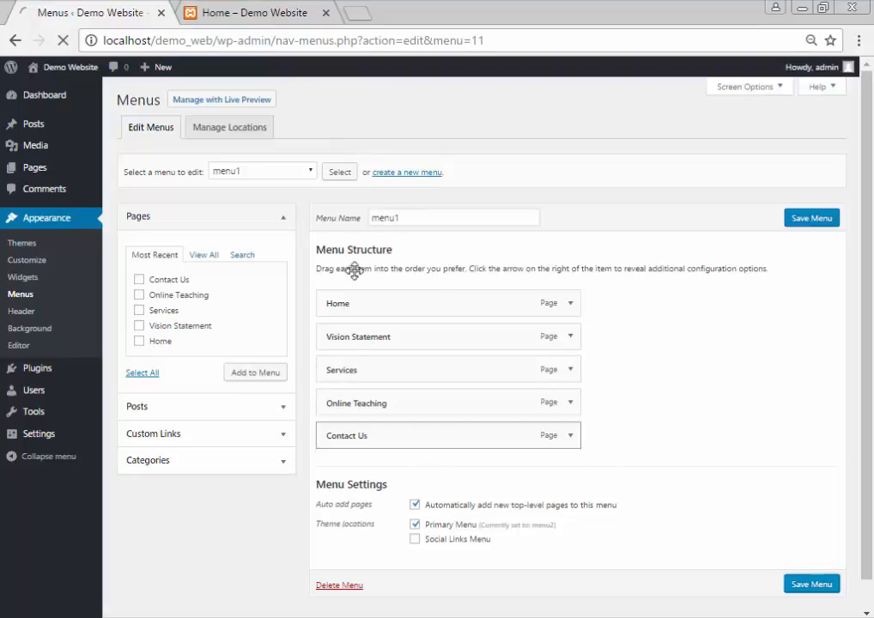
Reload the live Home page to check that menu1's navigation is back, and return to the menu editor
click(240, 12)
click(62, 41)
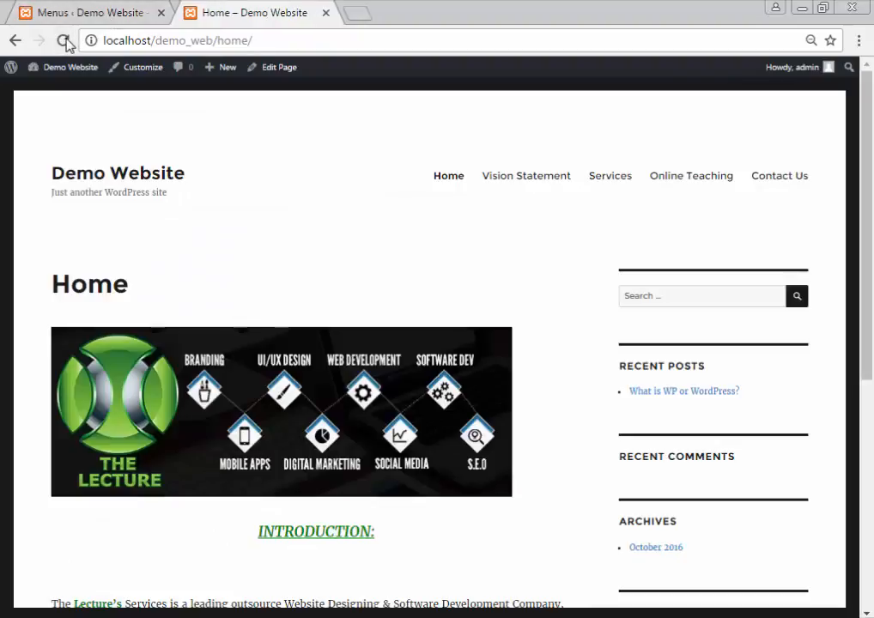
click(74, 10)
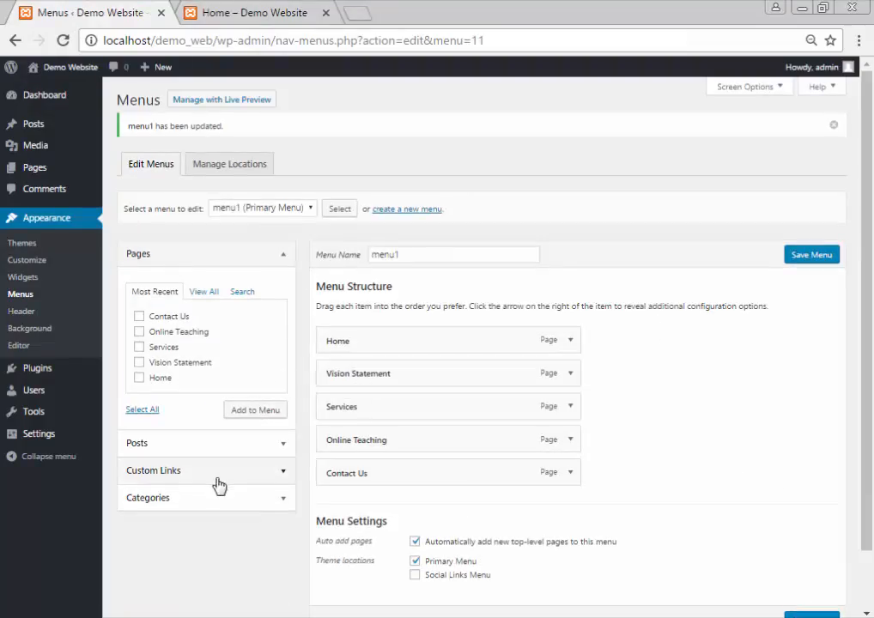
Start a custom link for menu1 and set its URL to #
scroll(218, 485, down, 2)
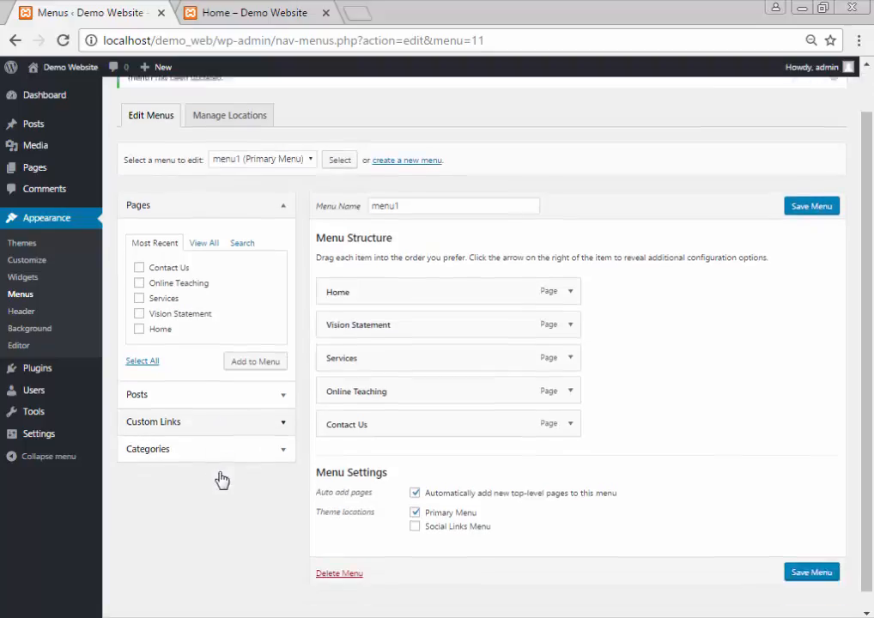
click(215, 431)
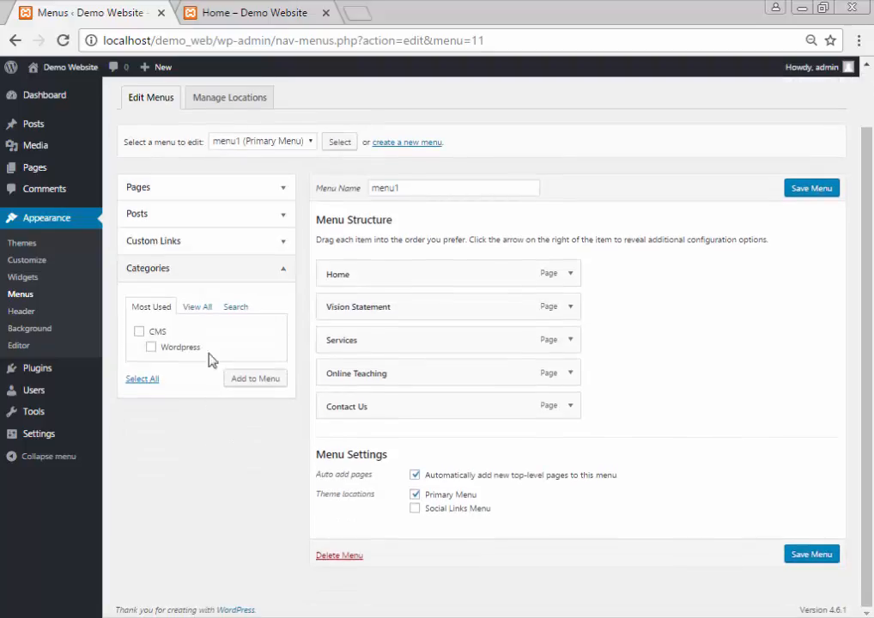
click(190, 243)
click(204, 282)
drag(210, 283, 144, 279)
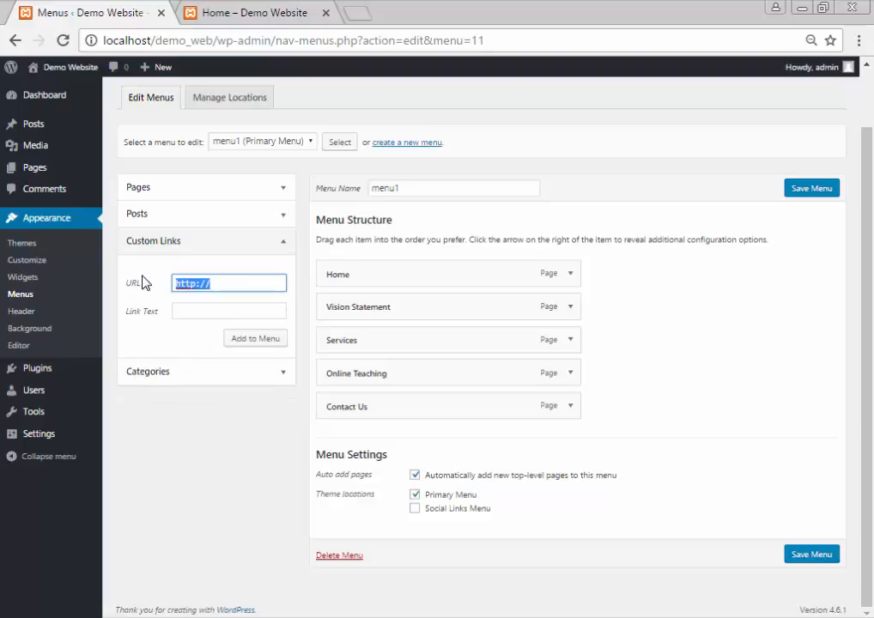
text(#)
Switch to Notepad and write the sample link tag <a href="#"> TEXT </a>
key(super)
text(note)
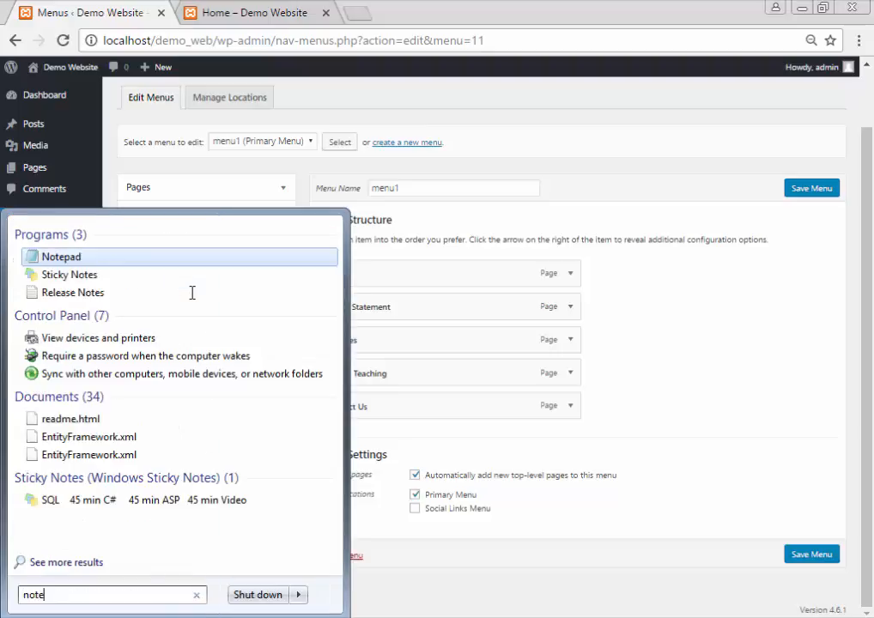
key(Return)
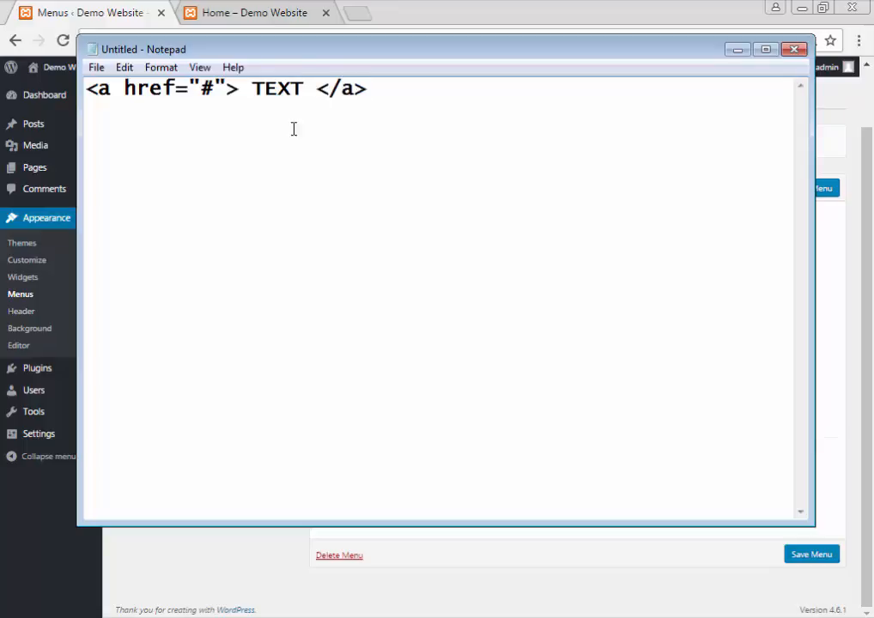
Highlight the # value in the sample tag's href attribute and close Notepad without saving the note
drag(397, 115, 76, 115)
click(206, 89)
double_click(210, 87)
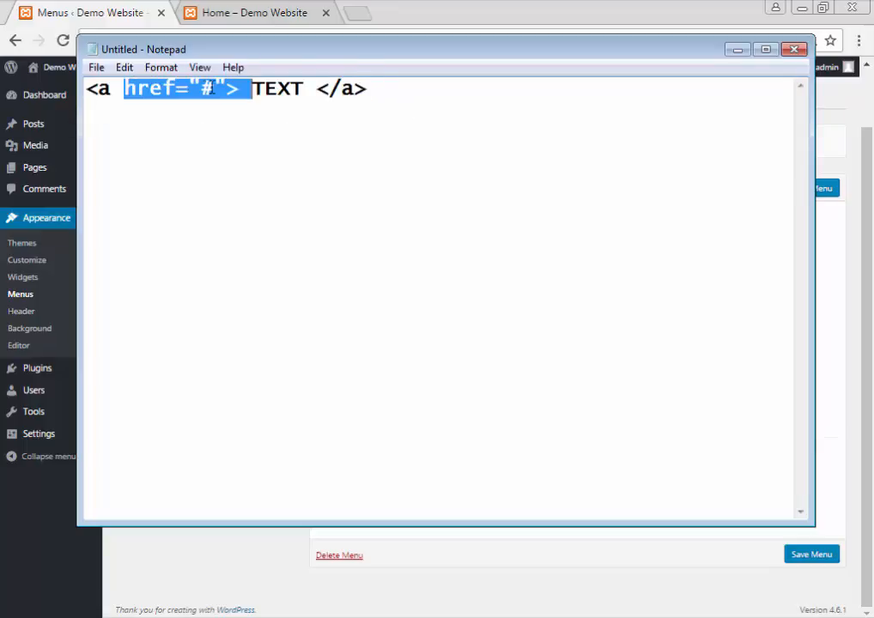
click(209, 88)
double_click(208, 88)
drag(228, 57, 572, 72)
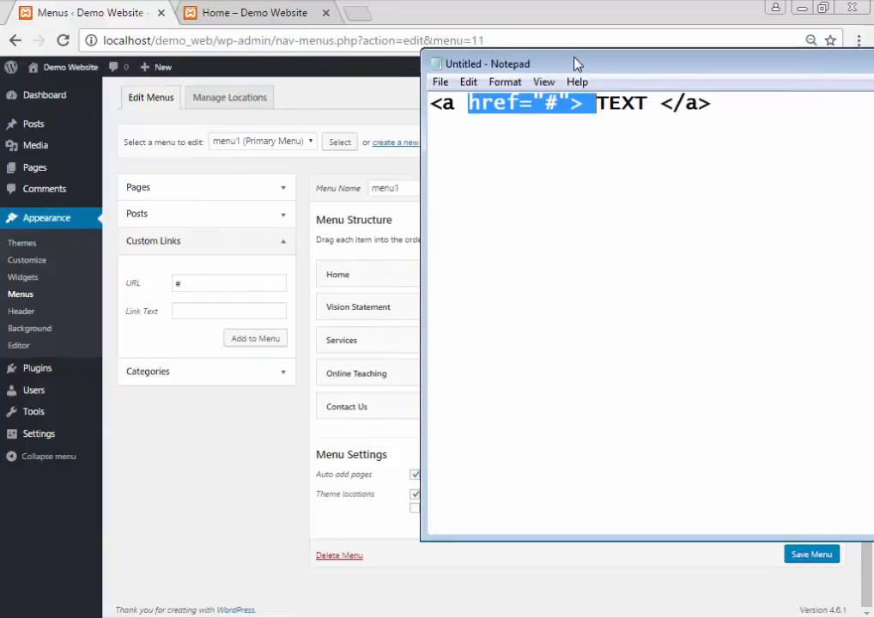
click(645, 105)
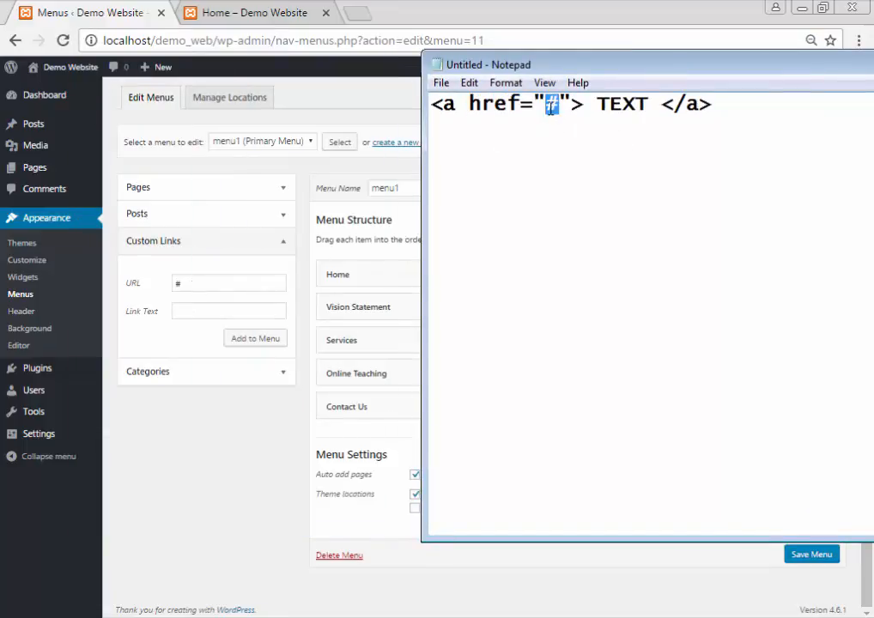
drag(558, 69, 297, 133)
drag(757, 127, 631, 114)
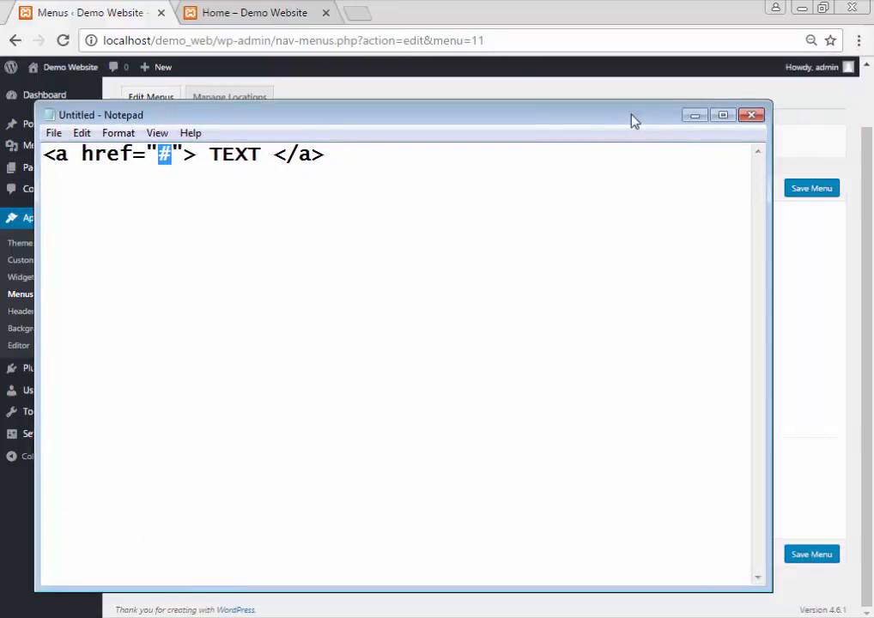
click(749, 117)
click(490, 320)
Set the custom link's text to Contact and add the link to menu1
click(236, 309)
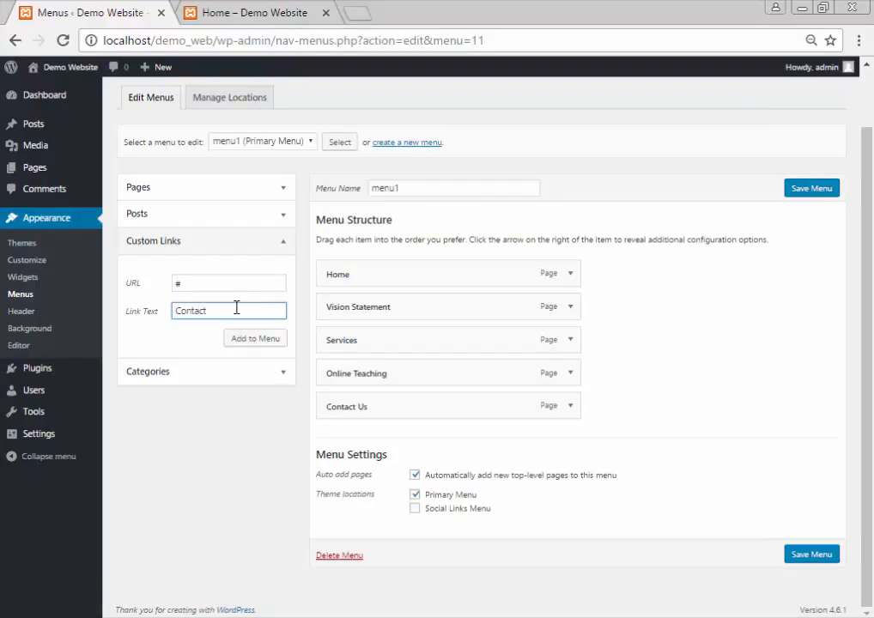
click(246, 340)
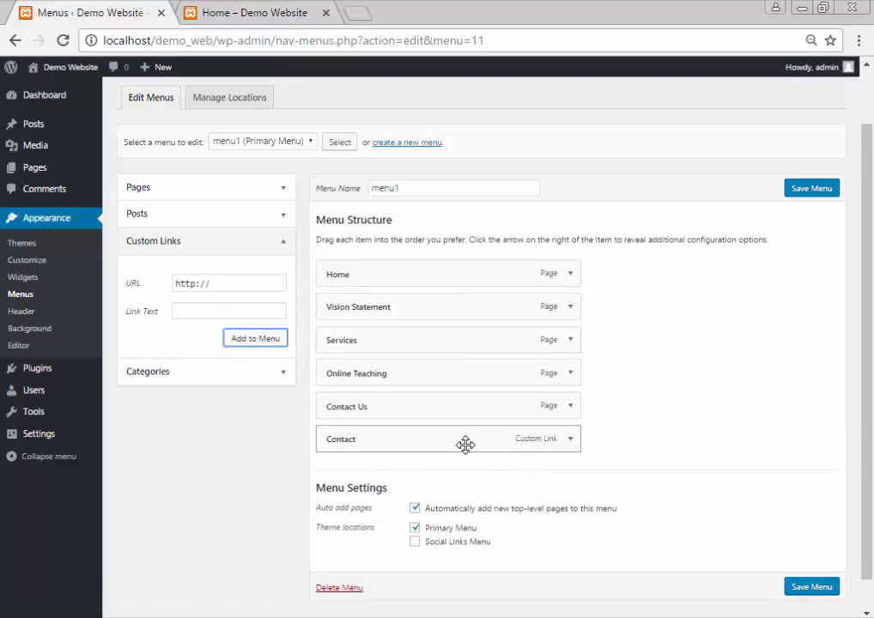
Move Contact directly below Services, with Online Teaching and Contact Us nested under it as sub items, and save menu1
drag(464, 439, 453, 371)
drag(377, 406, 417, 444)
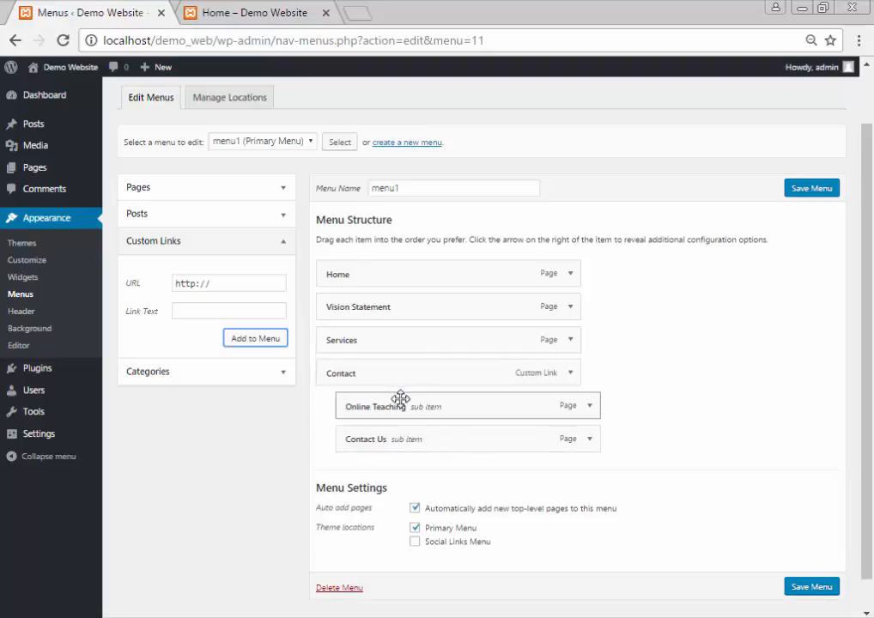
click(809, 589)
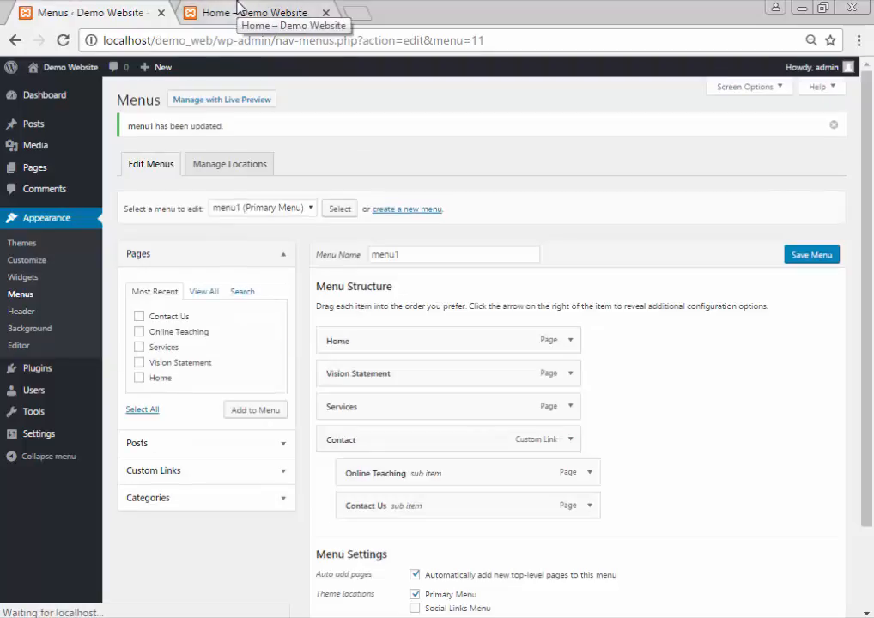
Reload the live Home page, check the Contact item's dropdown, and return to the menu editor
click(244, 13)
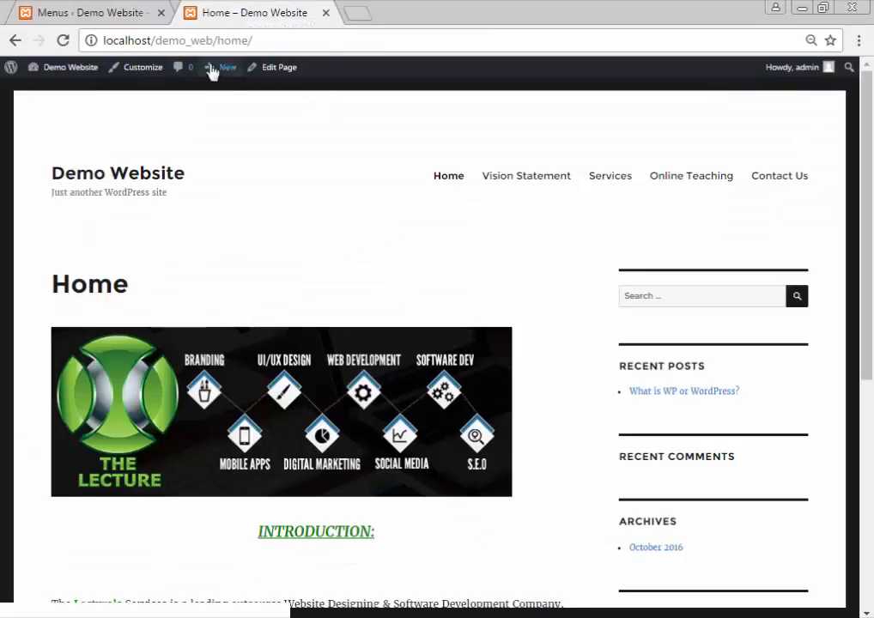
click(64, 40)
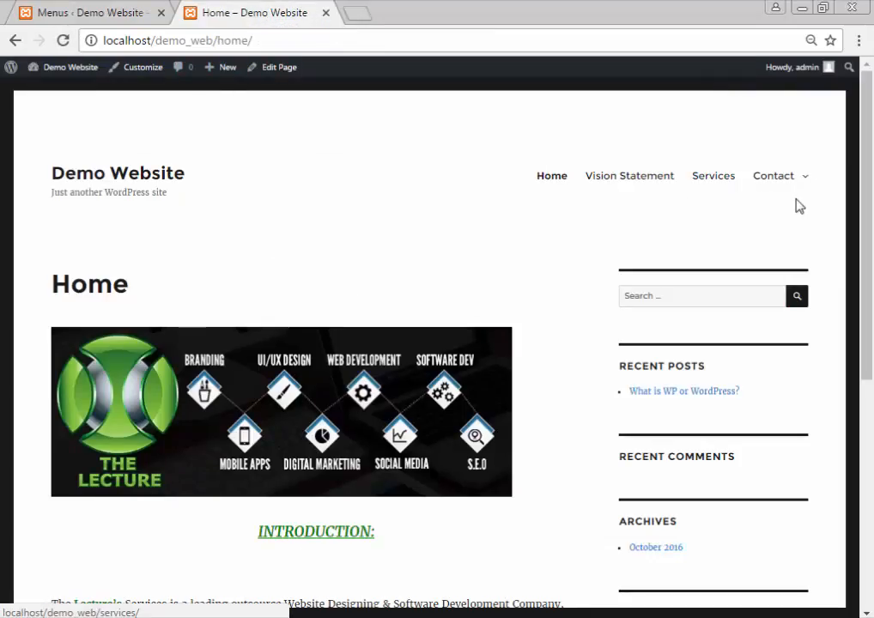
mouse_move(807, 184)
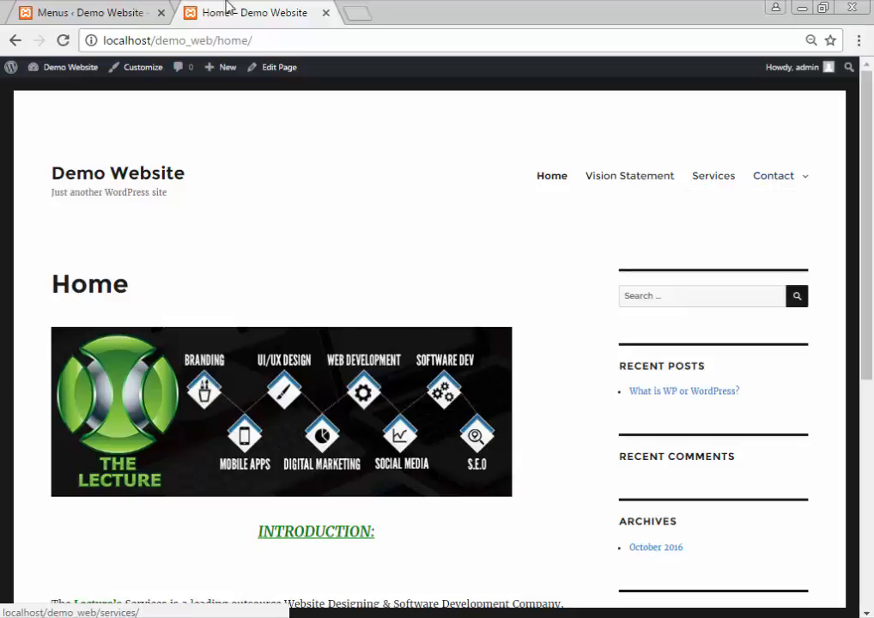
click(171, 10)
Indent Contact Us one level further, as a sub item of Online Teaching, and save menu1
scroll(283, 317, down, 2)
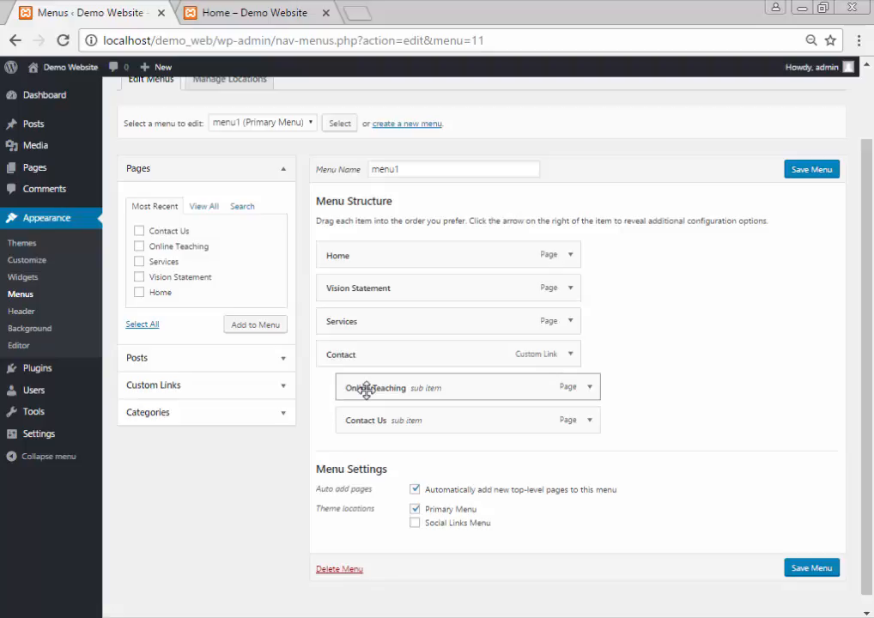
drag(382, 423, 640, 435)
click(811, 586)
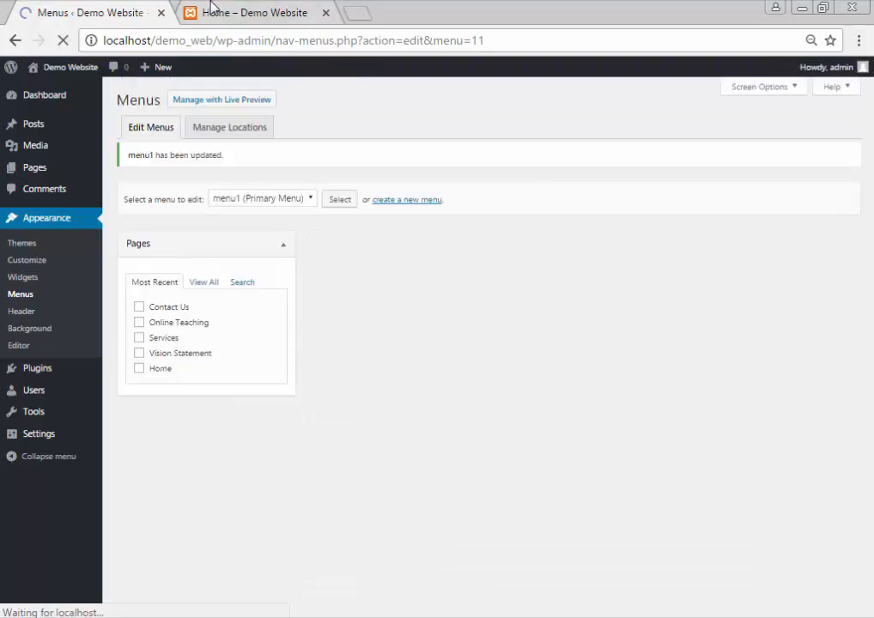
Reload the live Home page and check Contact Us in the submenu nested under Online Teaching
click(244, 12)
click(60, 40)
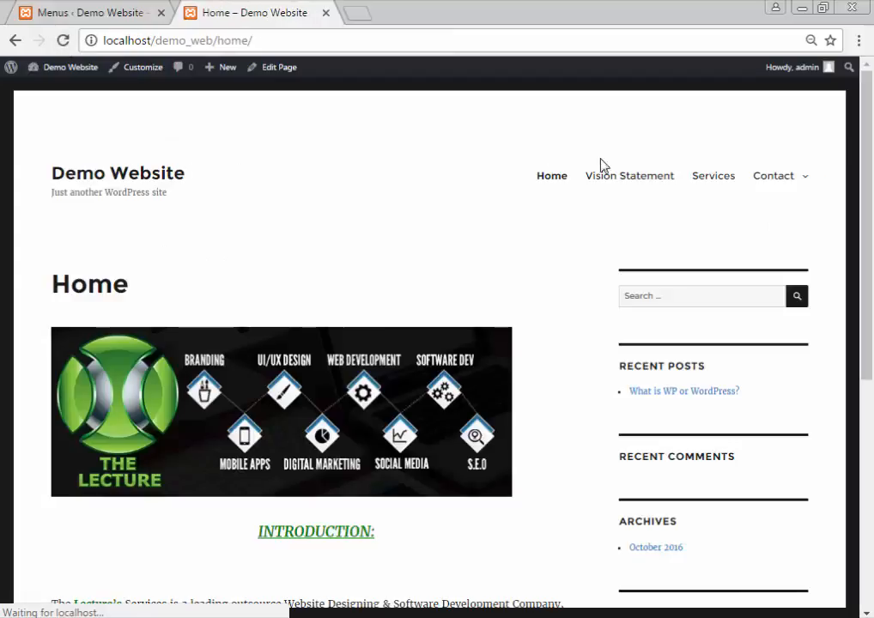
mouse_move(759, 185)
mouse_move(759, 210)
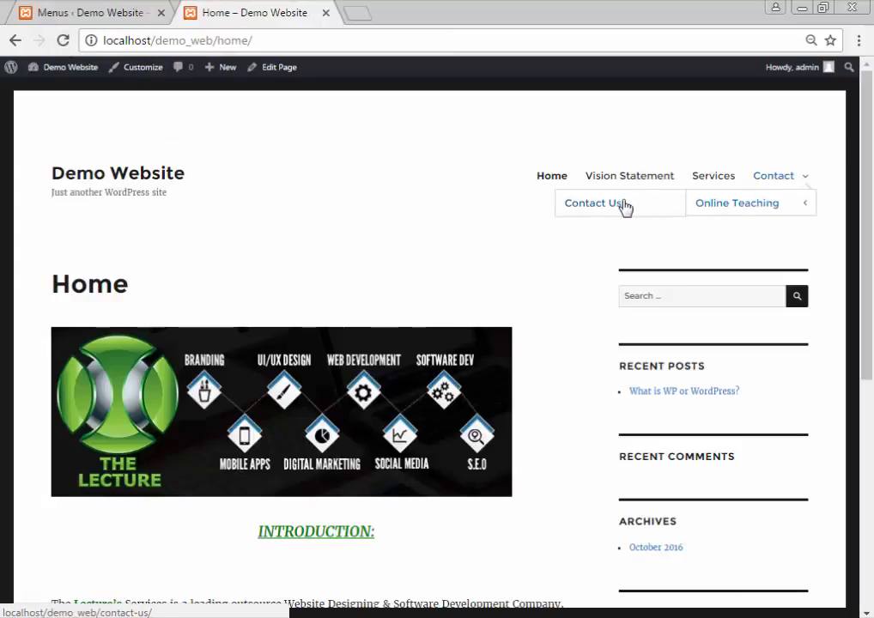
Return to the menu editor, outdent Contact Us to sit directly under Contact beside Online Teaching, and save menu1
click(90, 12)
drag(371, 505, 362, 503)
scroll(601, 497, down, 2)
click(807, 553)
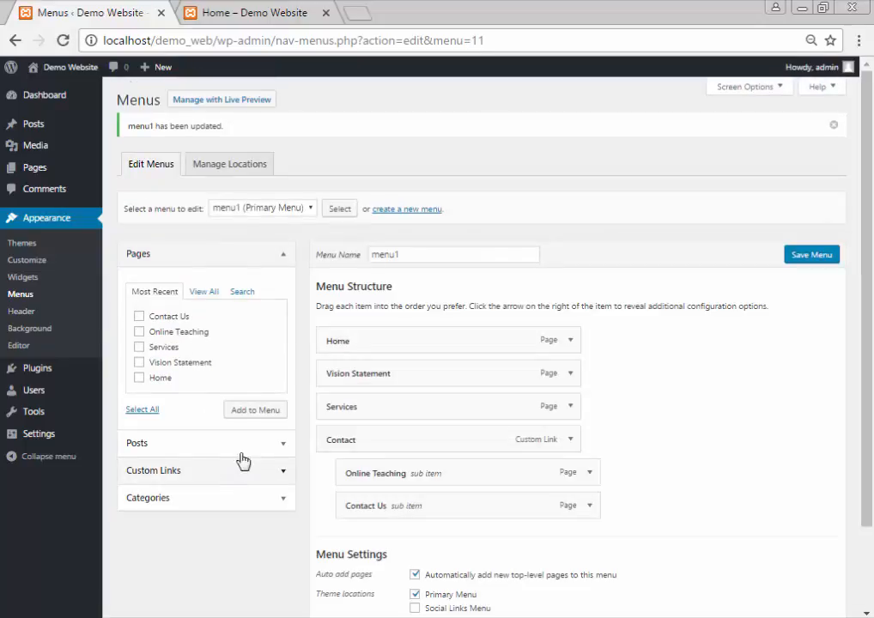
Add the post "What is WP or WordPress?" to menu1
click(285, 254)
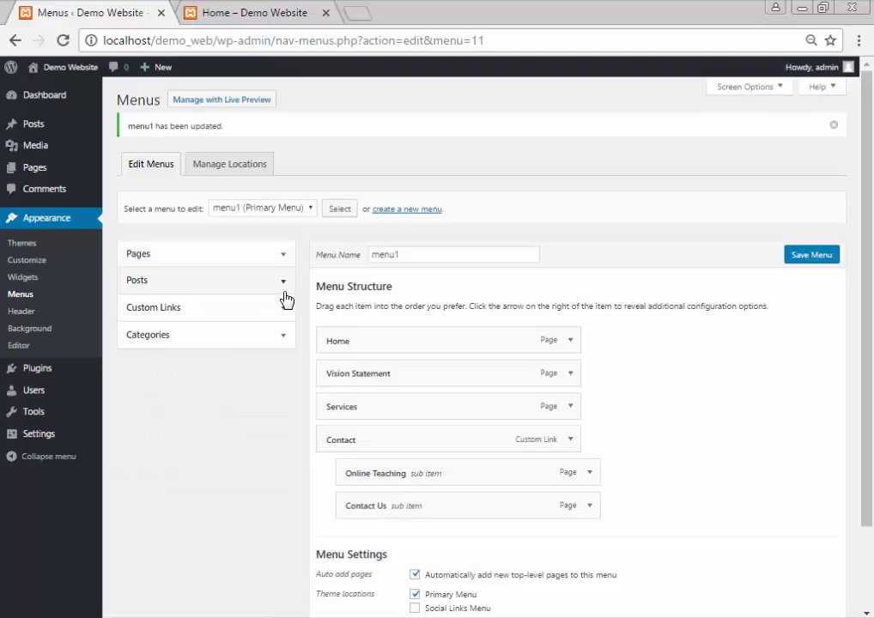
click(284, 283)
click(139, 344)
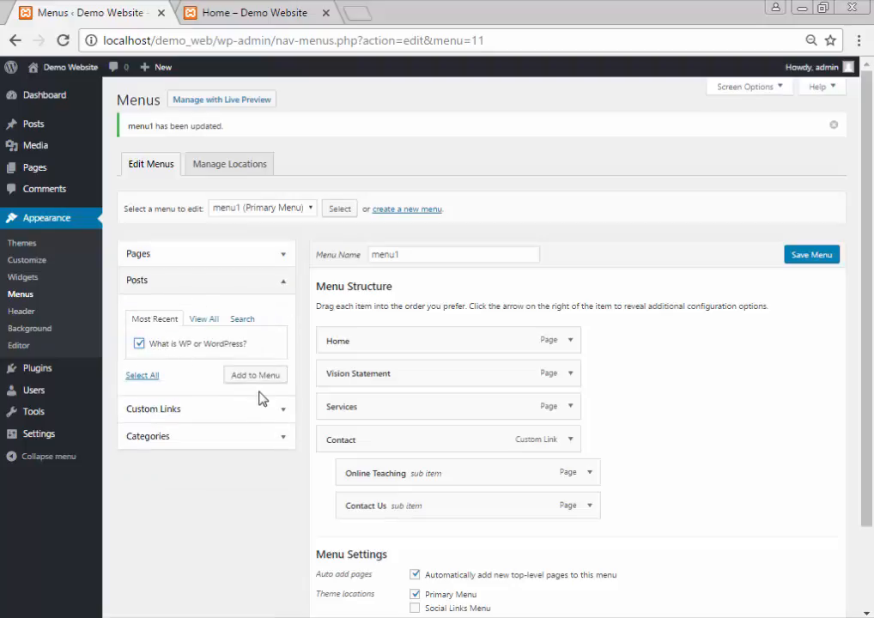
click(256, 375)
scroll(384, 395, down, 2)
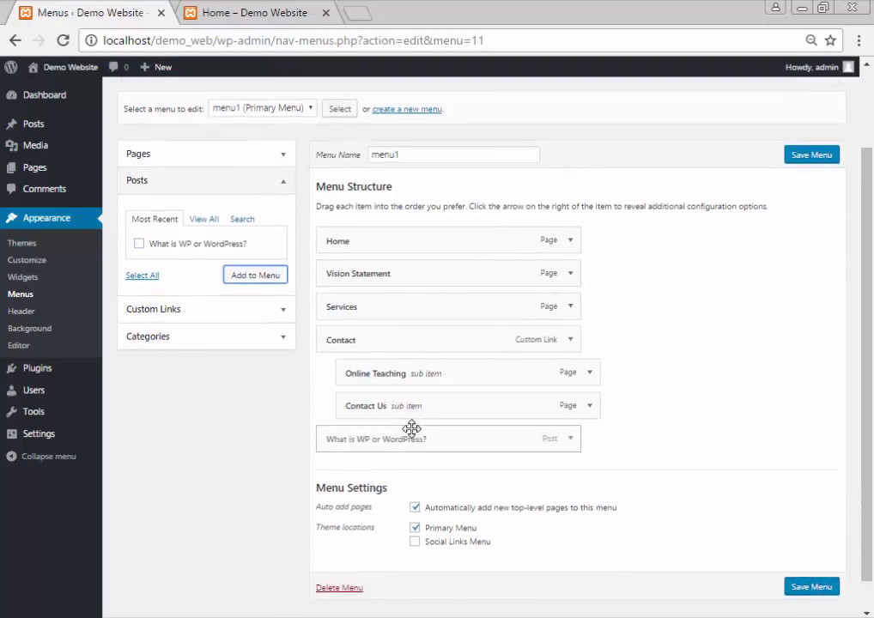
Add a custom link to menu1 with the URL # and the link text Blog
click(220, 316)
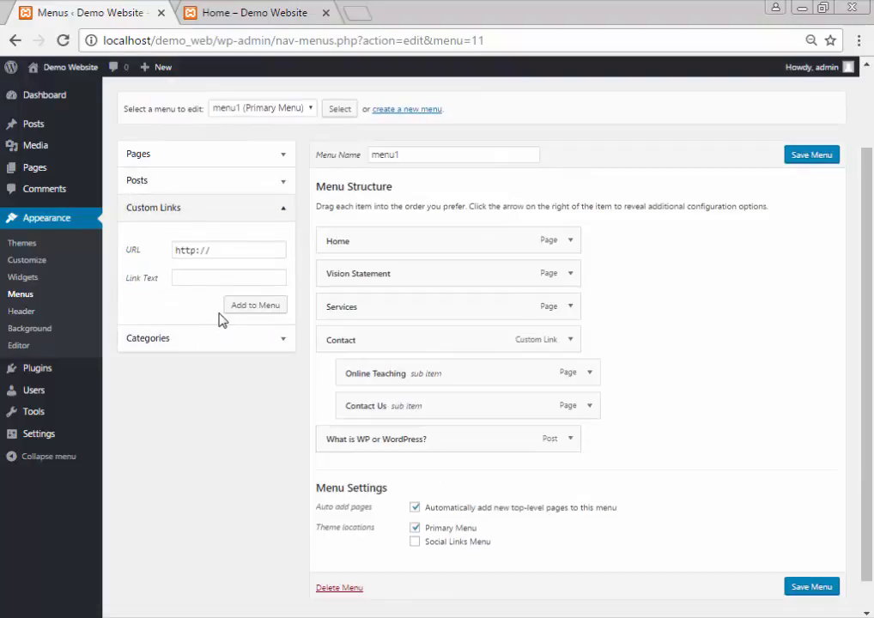
drag(212, 250, 116, 240)
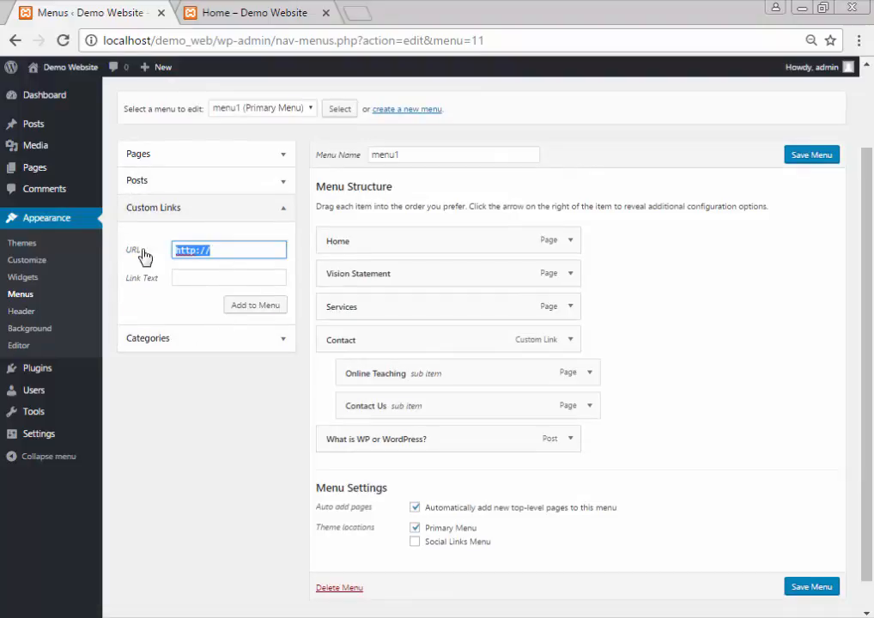
text(#)
click(205, 275)
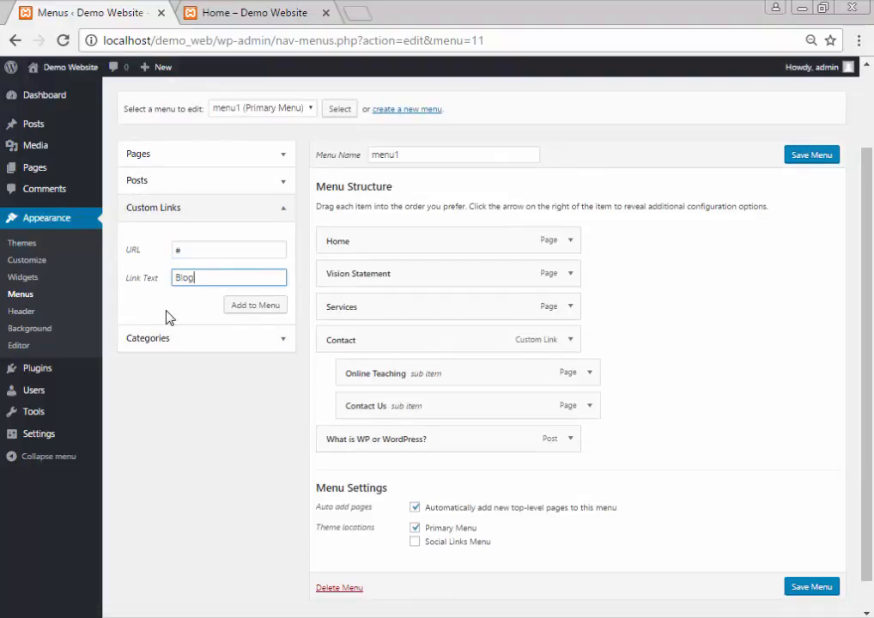
click(242, 309)
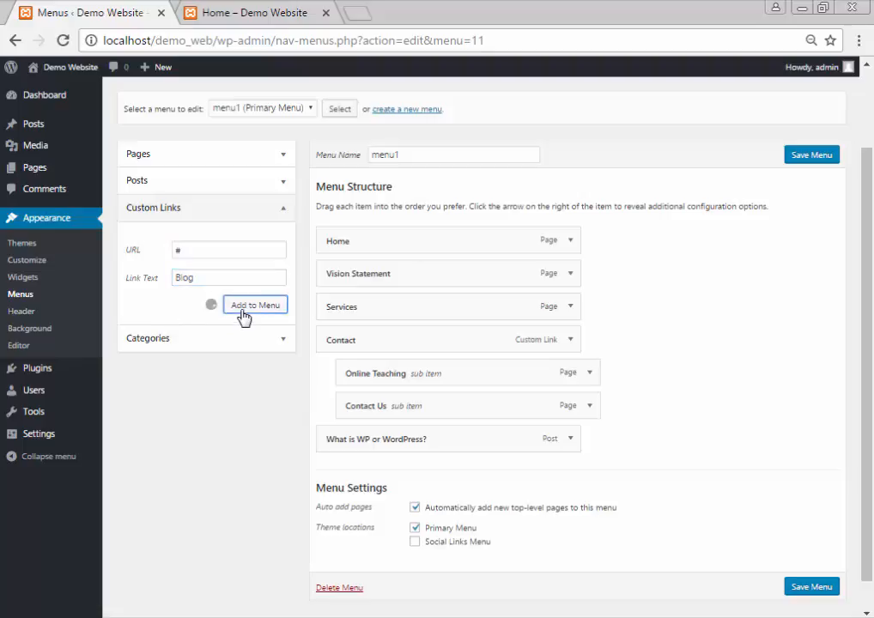
Place Blog between Services and Contact with "What is WP or WordPress?" nested under it as a sub item, and save menu1
drag(382, 472, 321, 335)
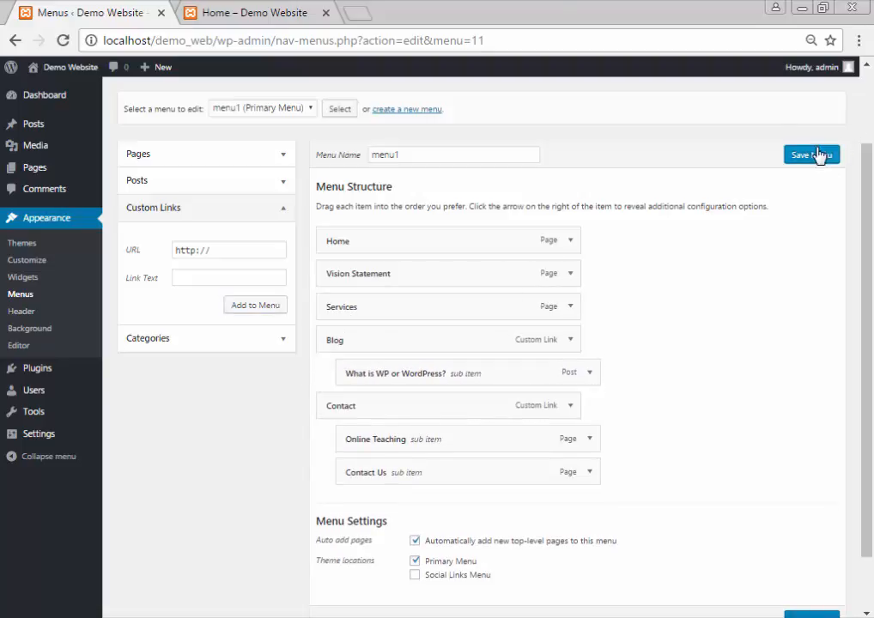
click(811, 154)
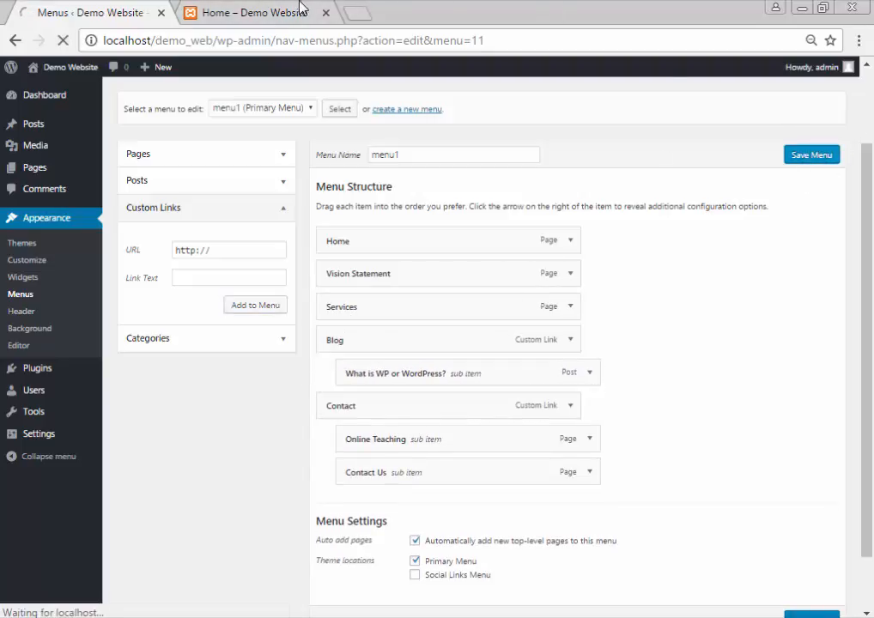
Reload the live site, test the Blog and Contact dropdowns by opening their post and Online Teaching pages, and return to the menu editor
click(276, 9)
click(62, 40)
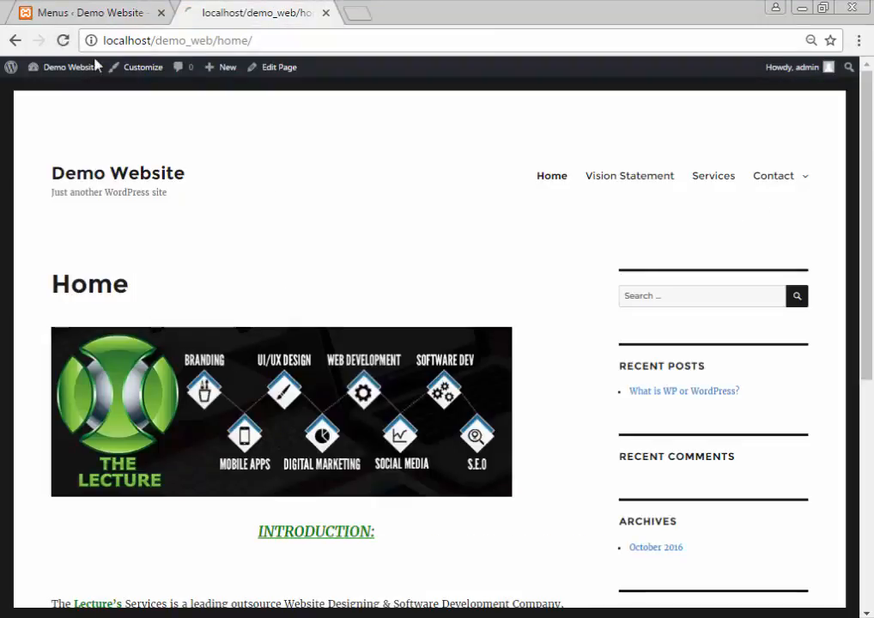
mouse_move(718, 186)
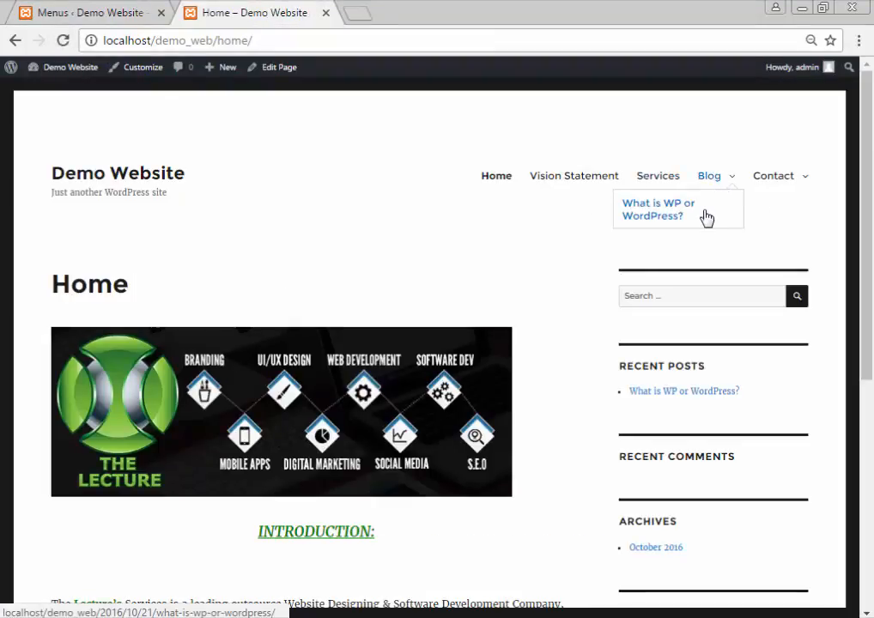
click(705, 217)
mouse_move(787, 182)
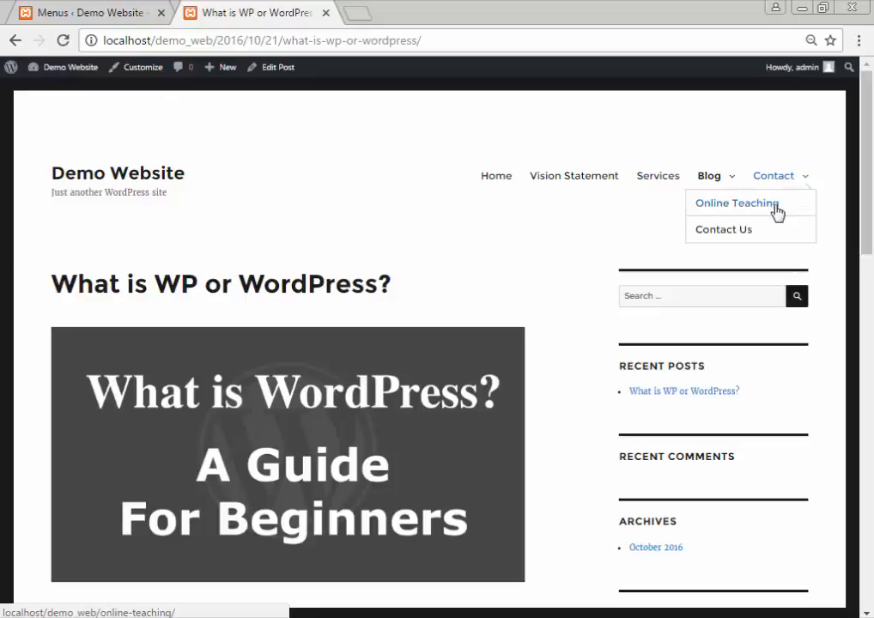
click(776, 208)
click(497, 175)
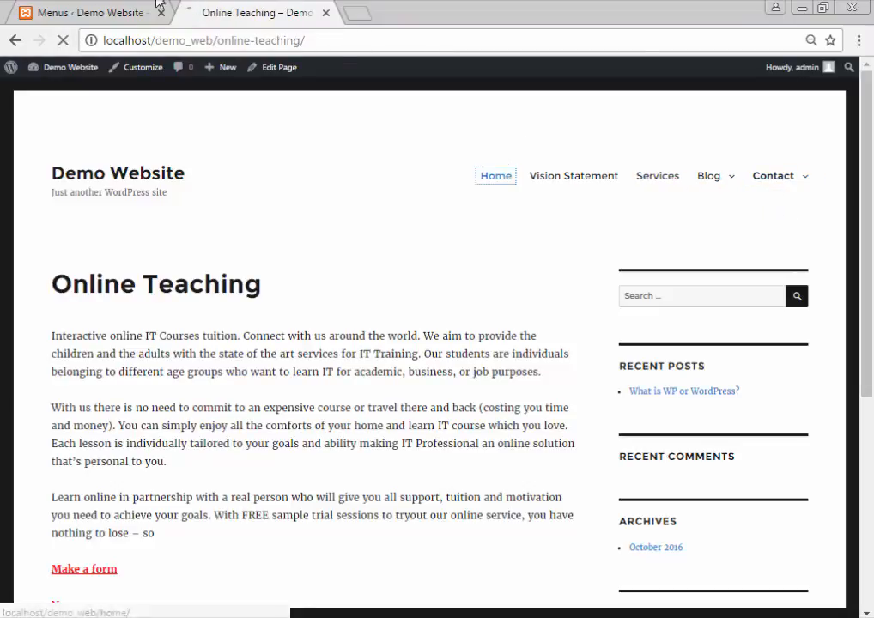
click(72, 8)
Hide the Pages box through the menu editor's screen options, show it again, and close the options
scroll(306, 335, down, 3)
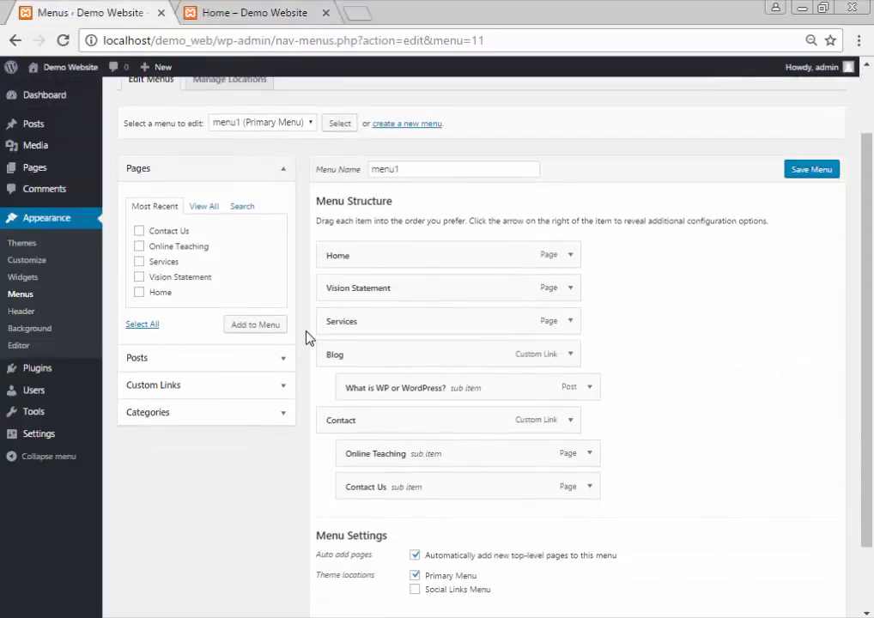
scroll(206, 236, up, 3)
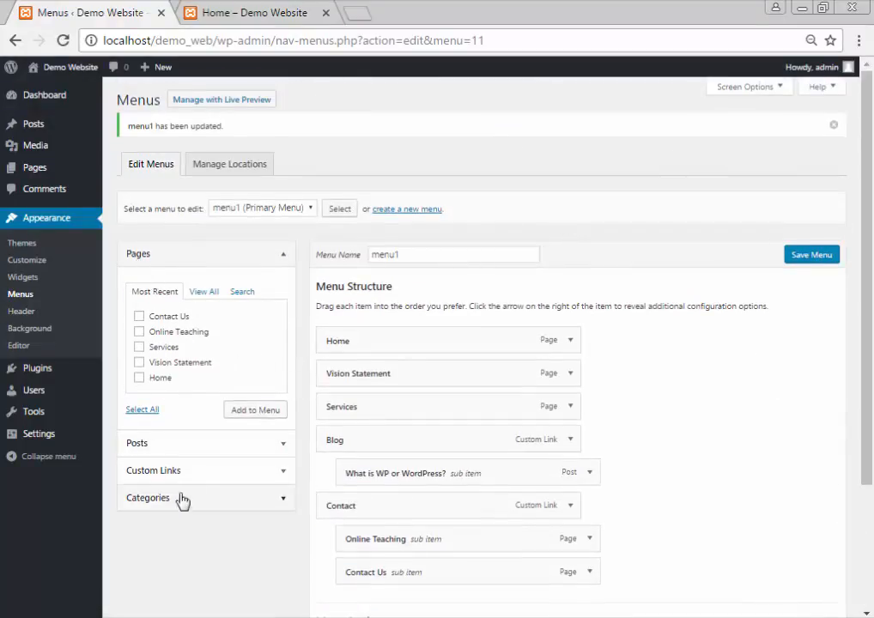
click(748, 88)
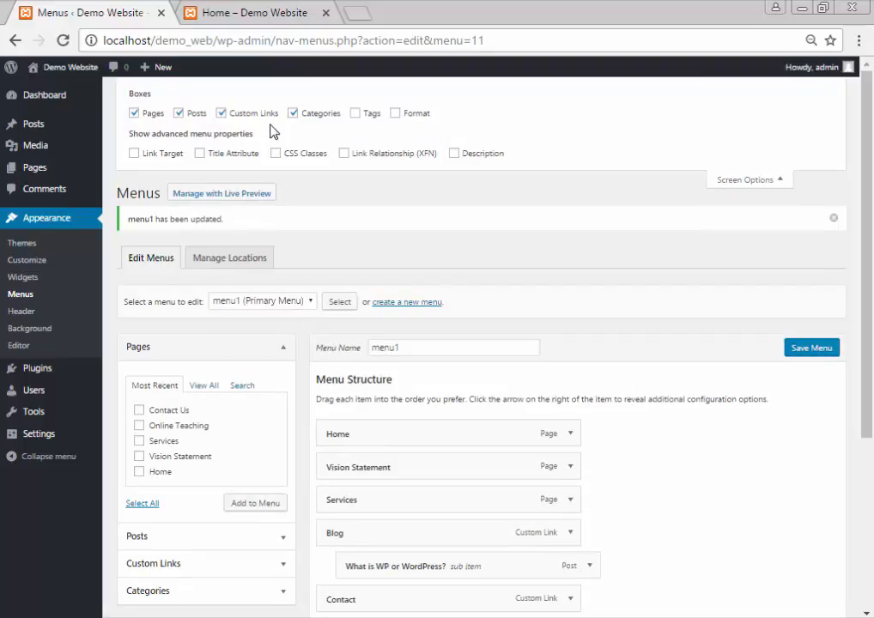
click(139, 115)
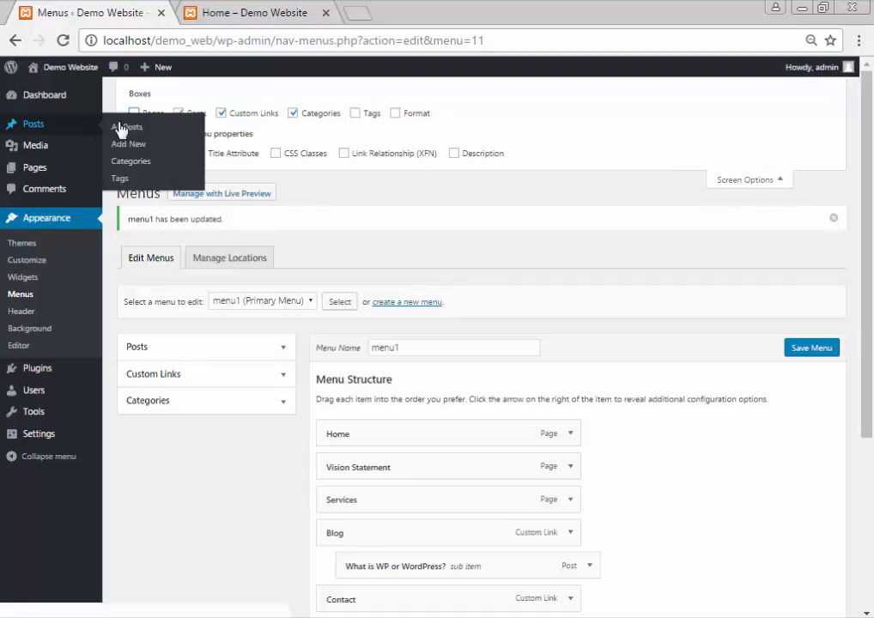
click(135, 113)
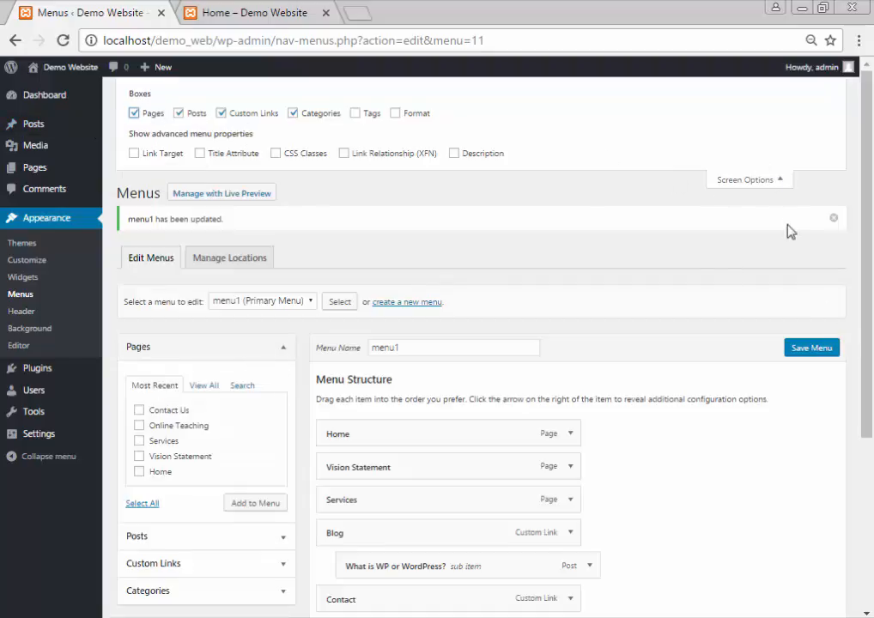
click(782, 181)
Look over the live Home page with its navigation menu and return to the menu editor
click(227, 7)
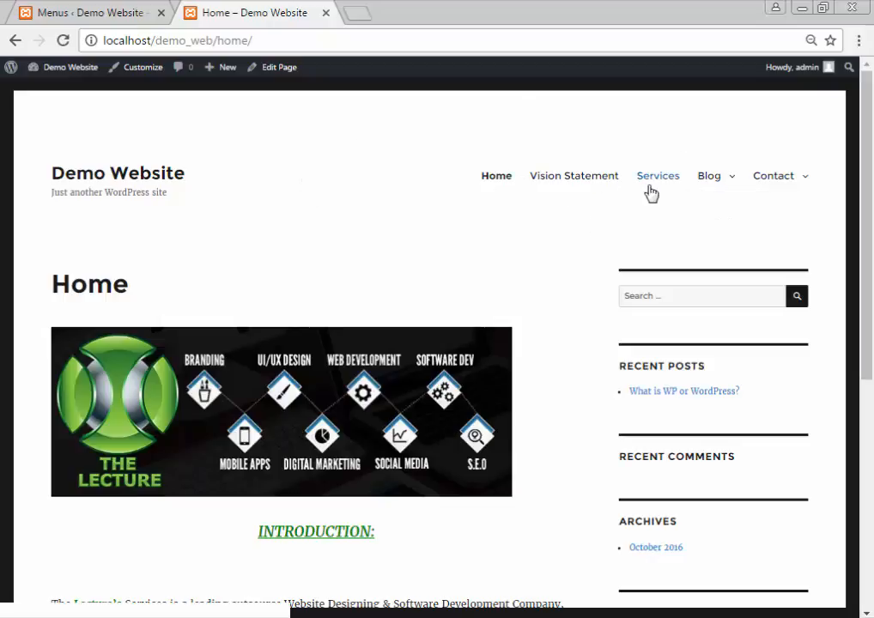
scroll(696, 192, down, 2)
scroll(542, 201, up, 2)
click(78, 6)
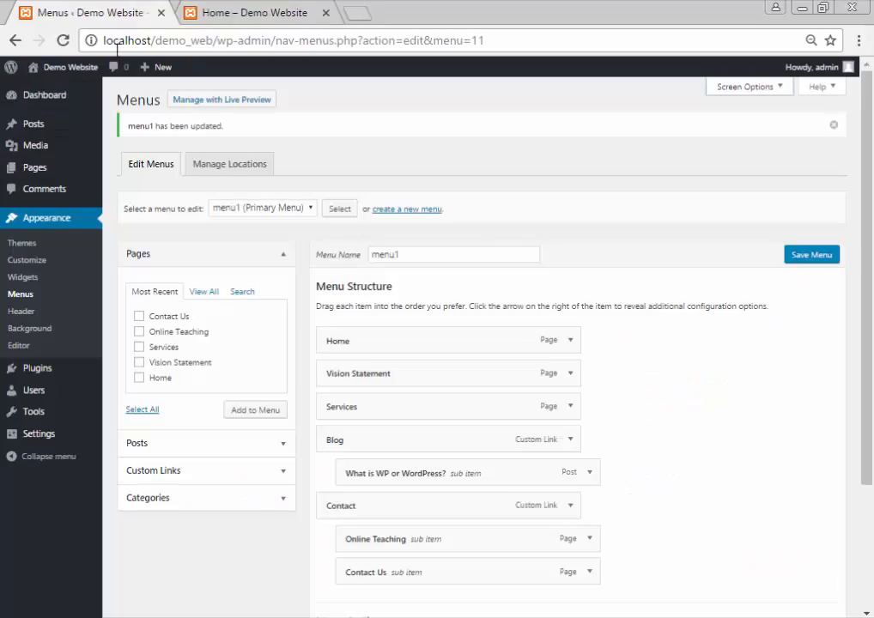
Open the Widgets page and compare its Sidebar area with the widgets shown beside the live Home page's content
click(34, 283)
click(243, 16)
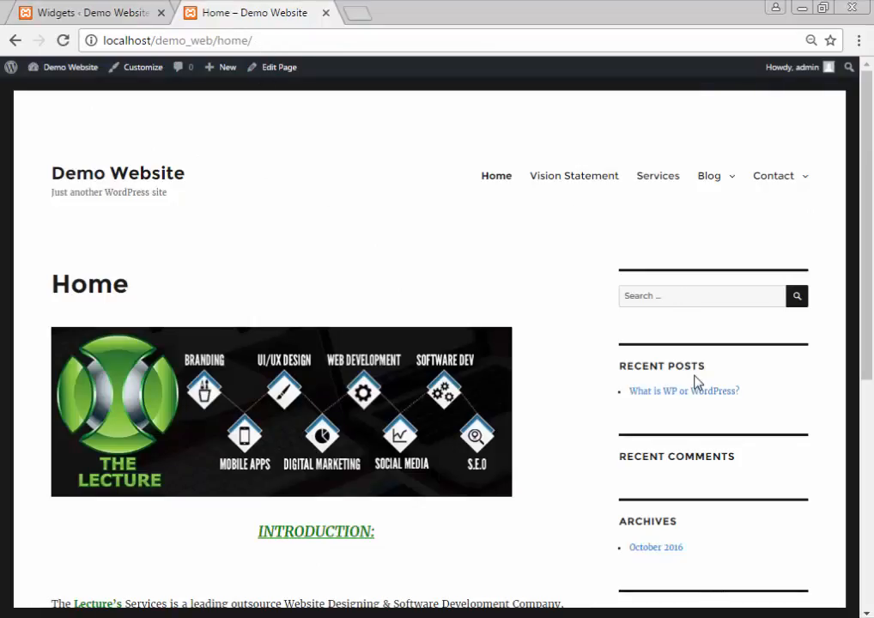
scroll(578, 186, down, 3)
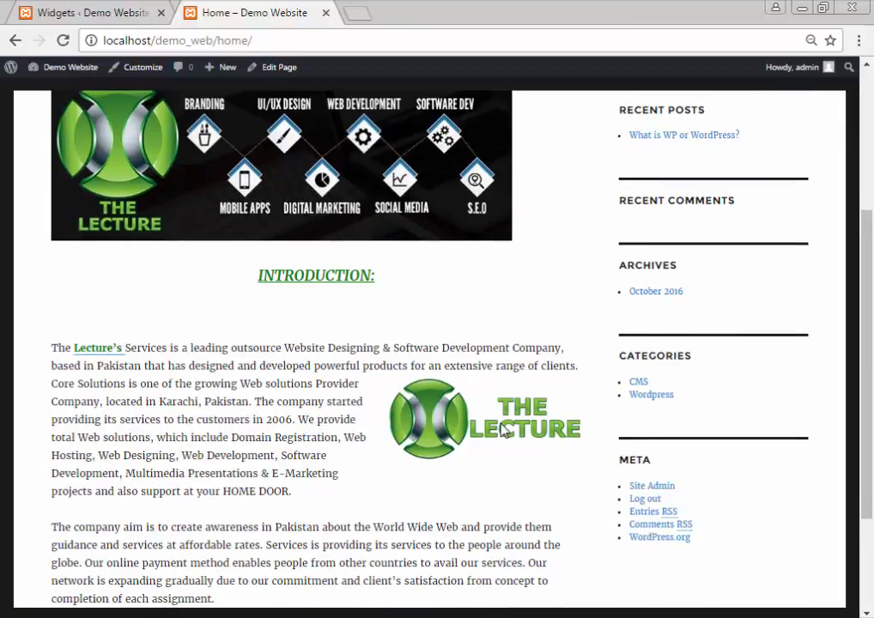
scroll(440, 152, up, 3)
click(117, 11)
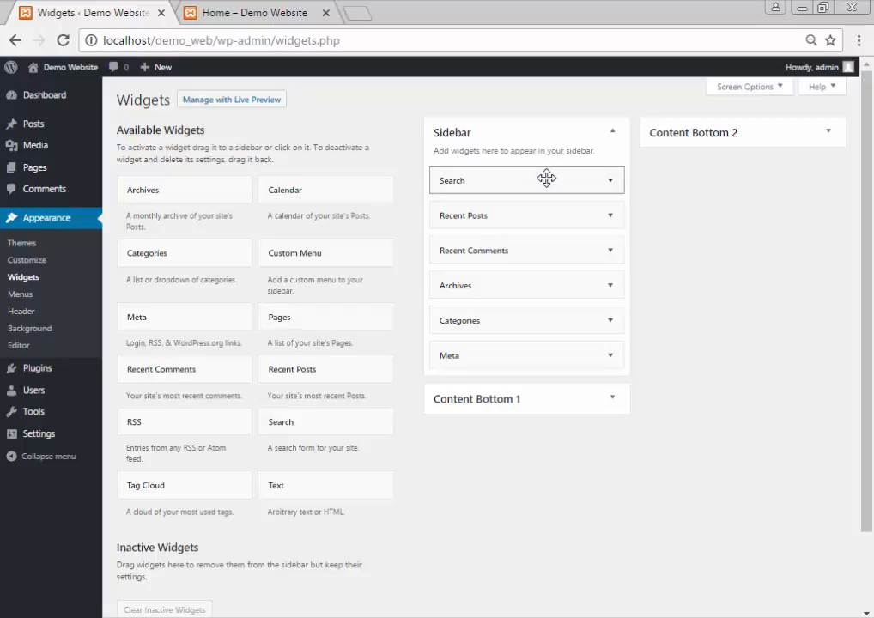
click(241, 14)
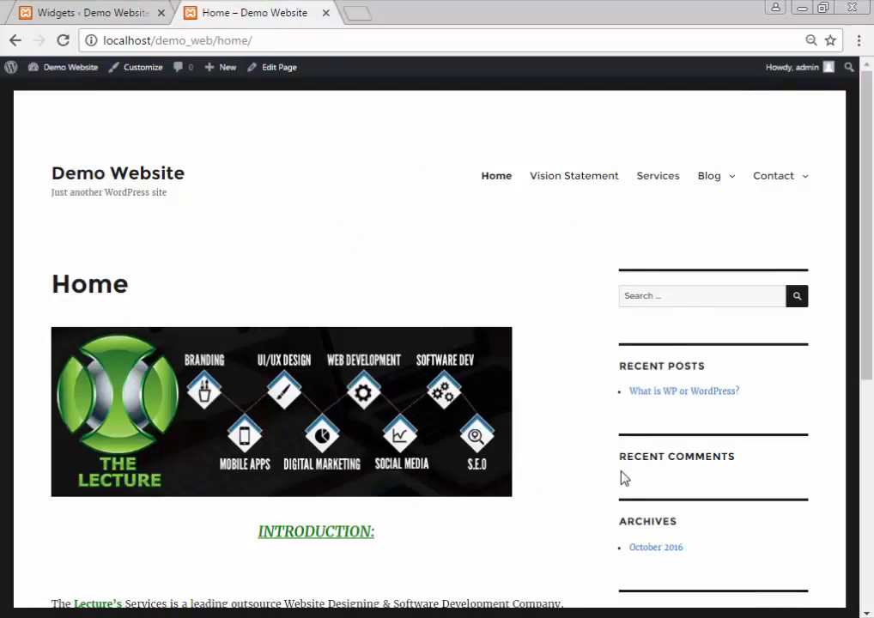
scroll(659, 525, down, 3)
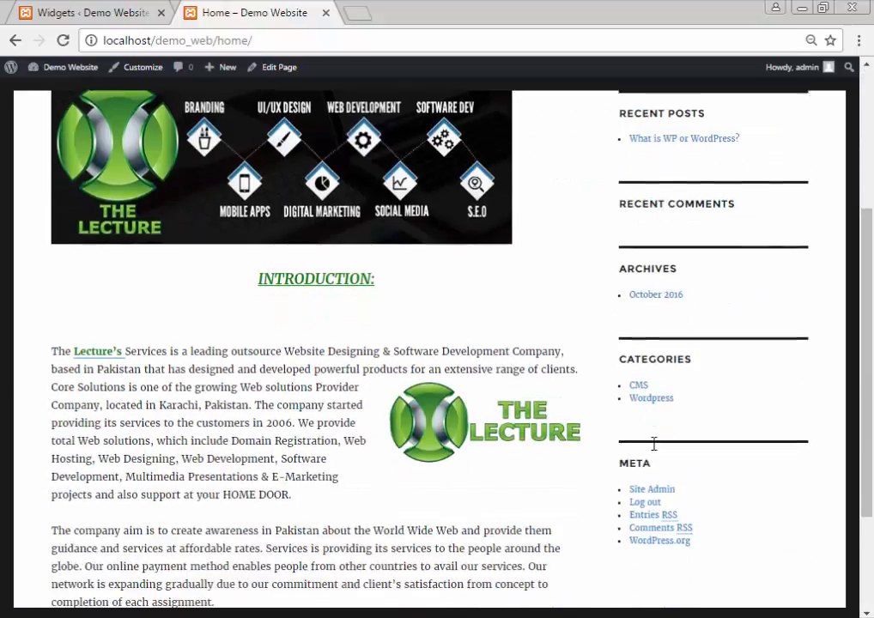
click(121, 14)
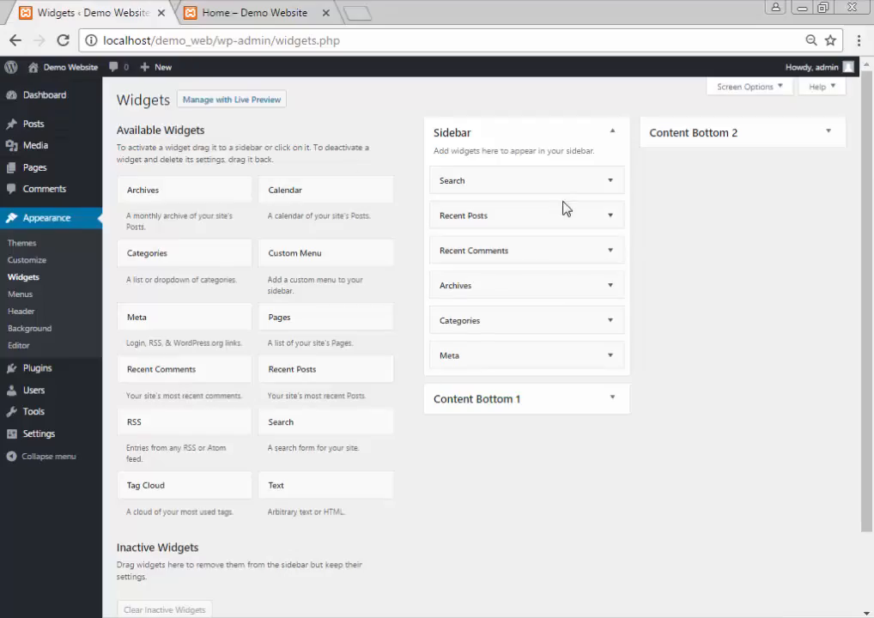
Delete the Search, Recent Posts, Recent Comments, Archives and Categories widgets from the Sidebar area
click(612, 182)
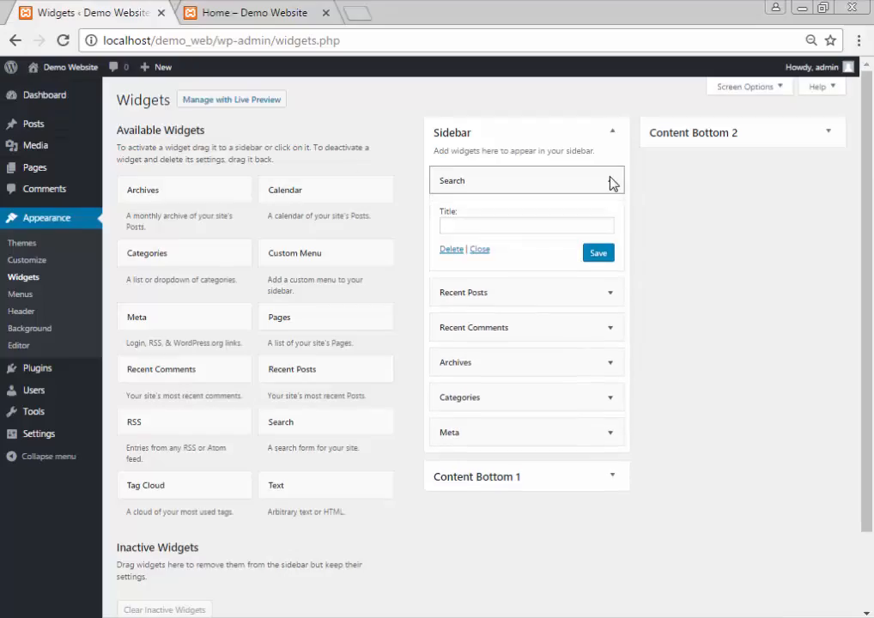
click(451, 249)
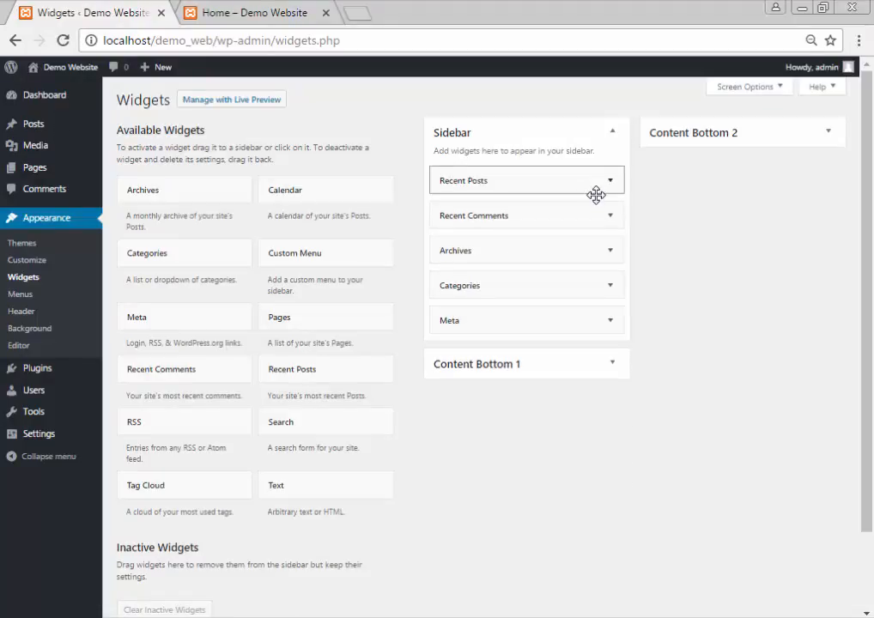
click(597, 184)
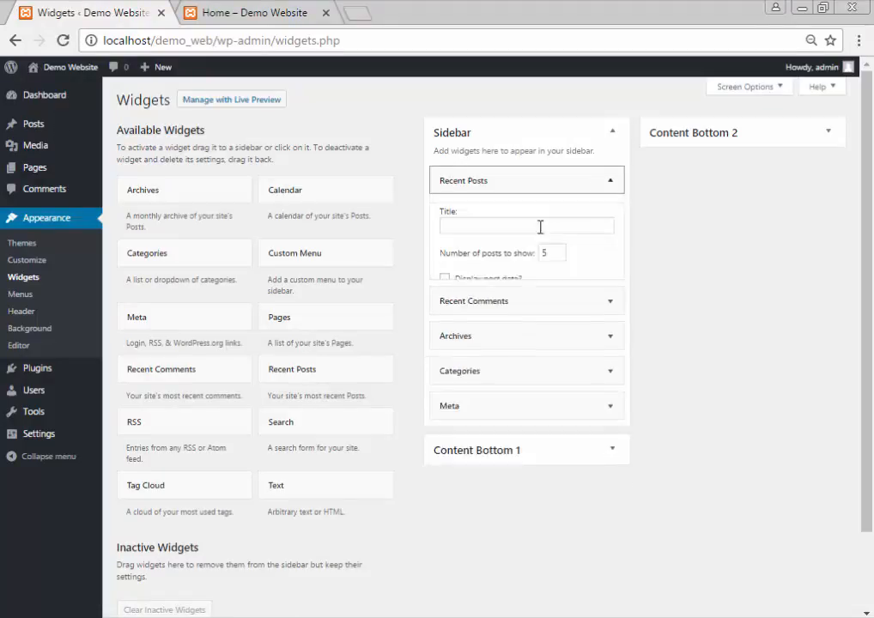
click(612, 182)
click(453, 276)
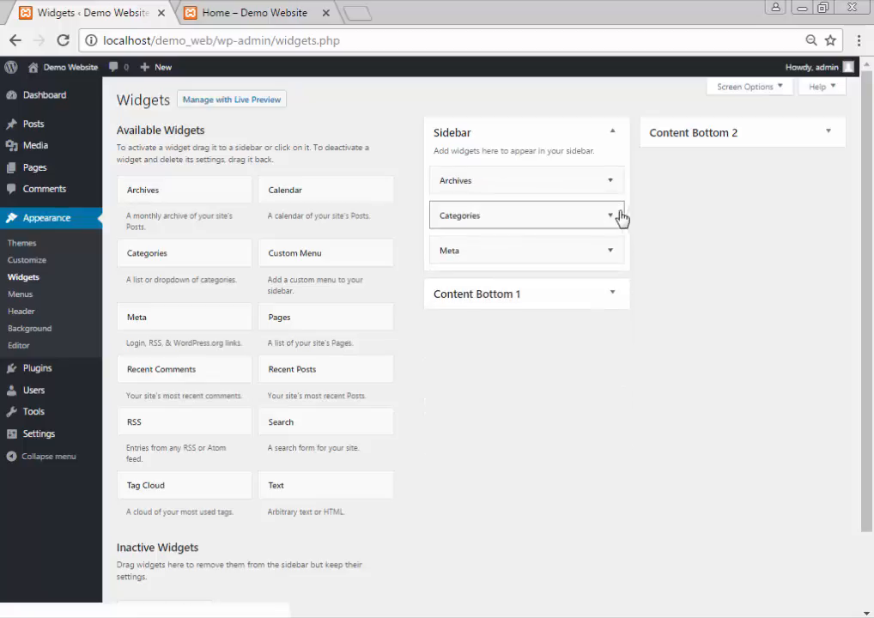
click(610, 180)
click(452, 284)
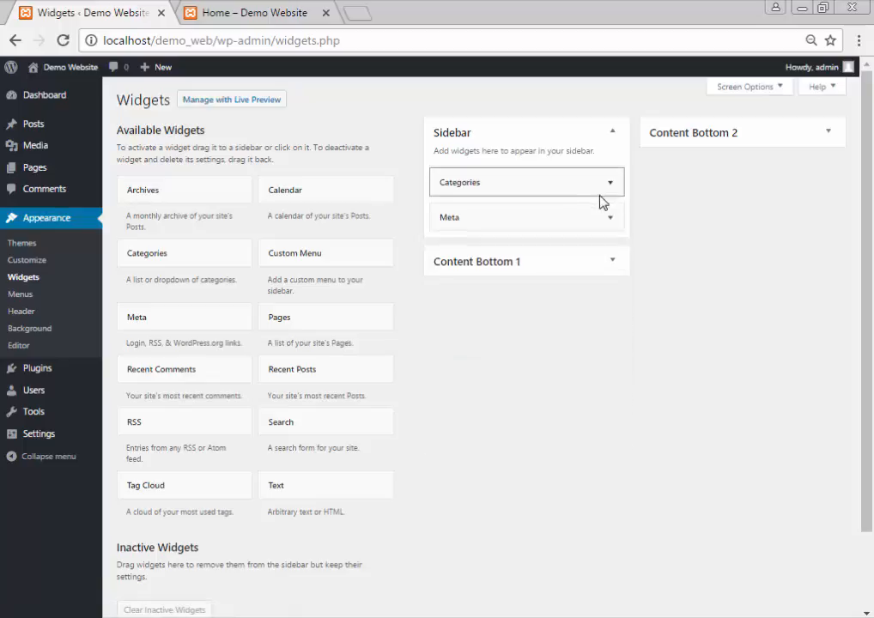
click(587, 185)
click(452, 297)
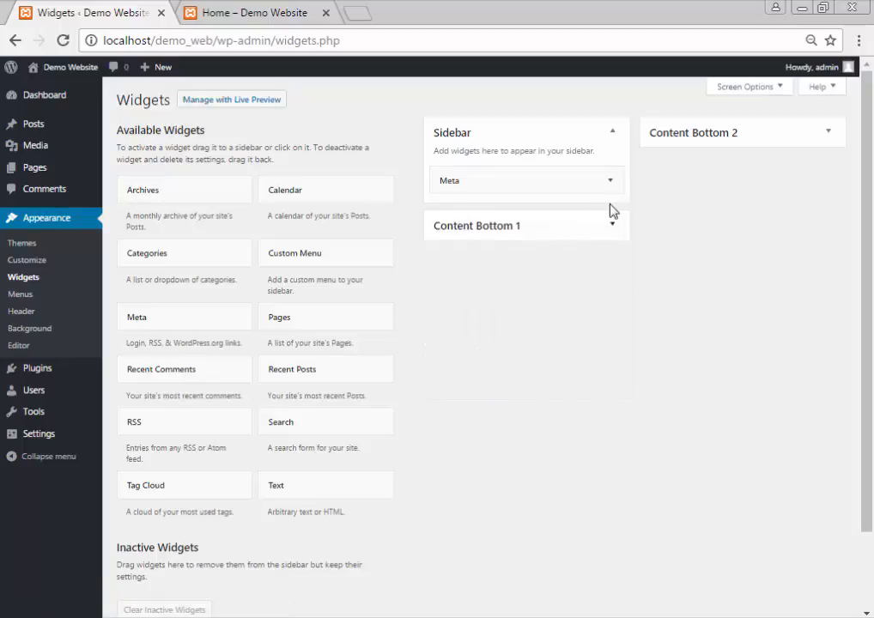
Delete the Meta widget from the Sidebar area, check the reloaded live Home page, and return to the Widgets page
click(610, 180)
click(450, 250)
click(219, 10)
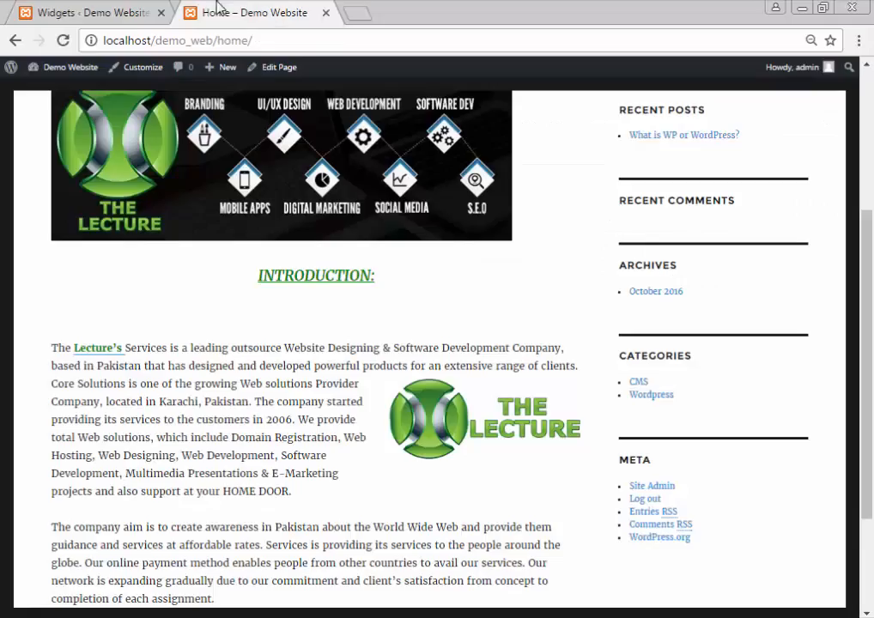
click(60, 40)
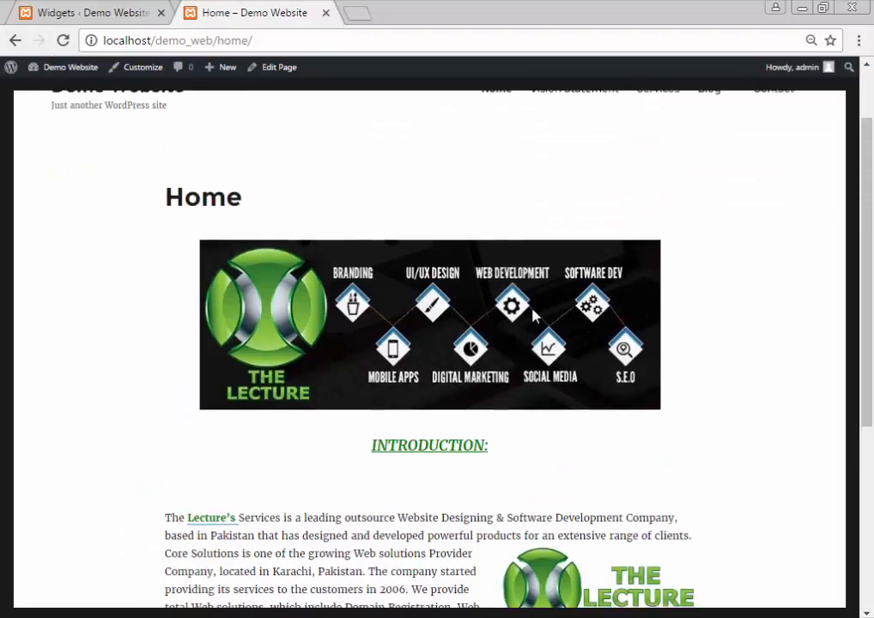
scroll(532, 316, down, 5)
scroll(532, 316, up, 5)
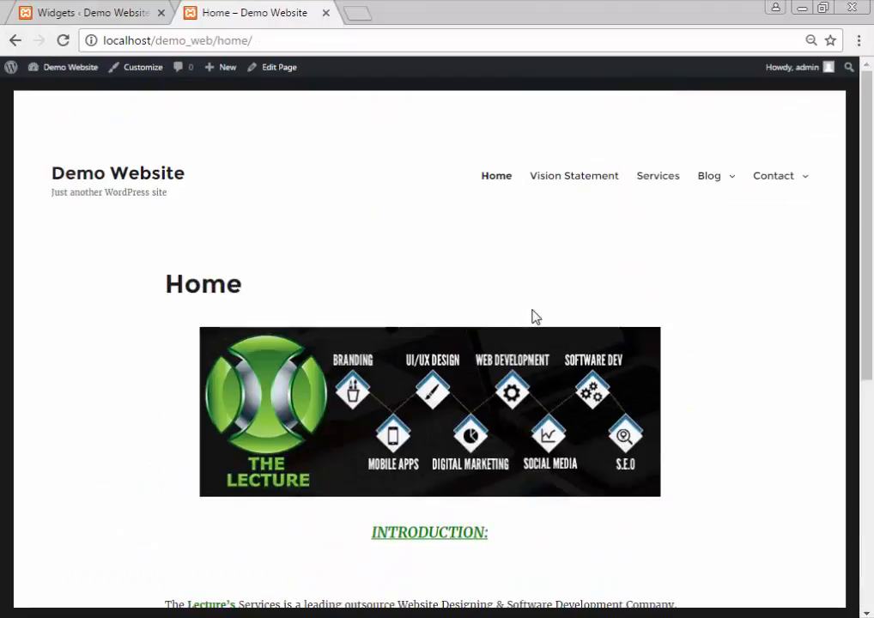
scroll(533, 315, down, 2)
click(62, 9)
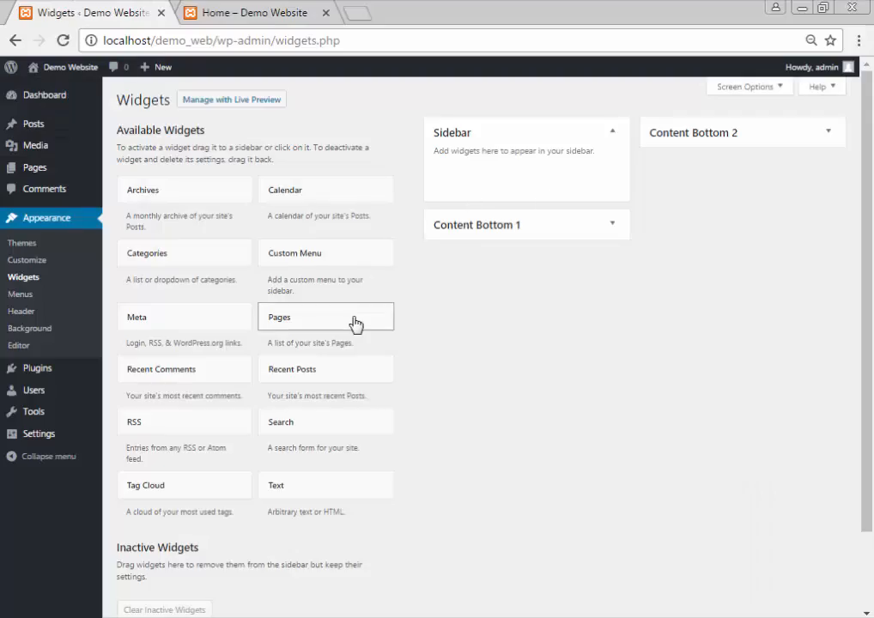
Add a Pages widget to the Sidebar area, discarding the first copy and adding it again with the area chooser
drag(356, 325, 532, 178)
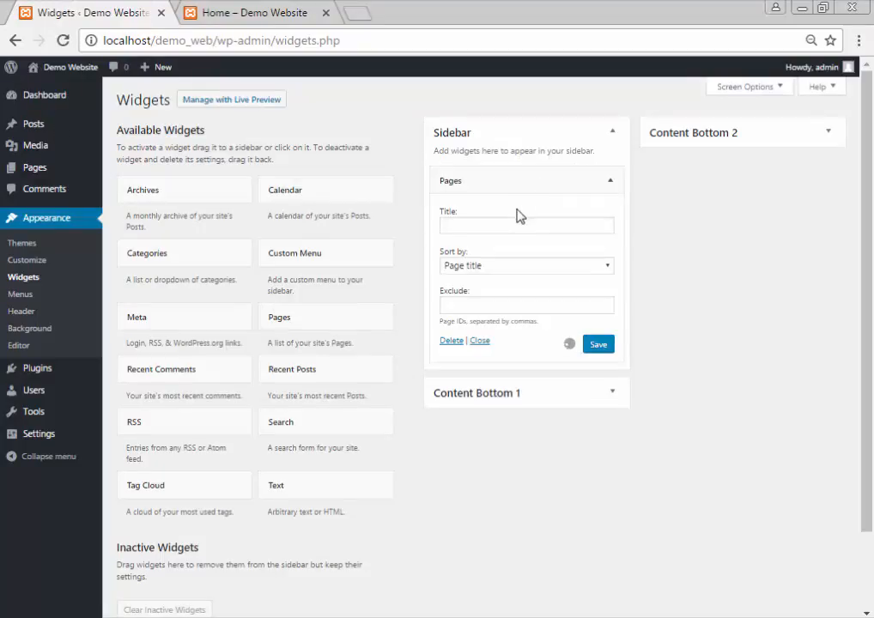
click(451, 342)
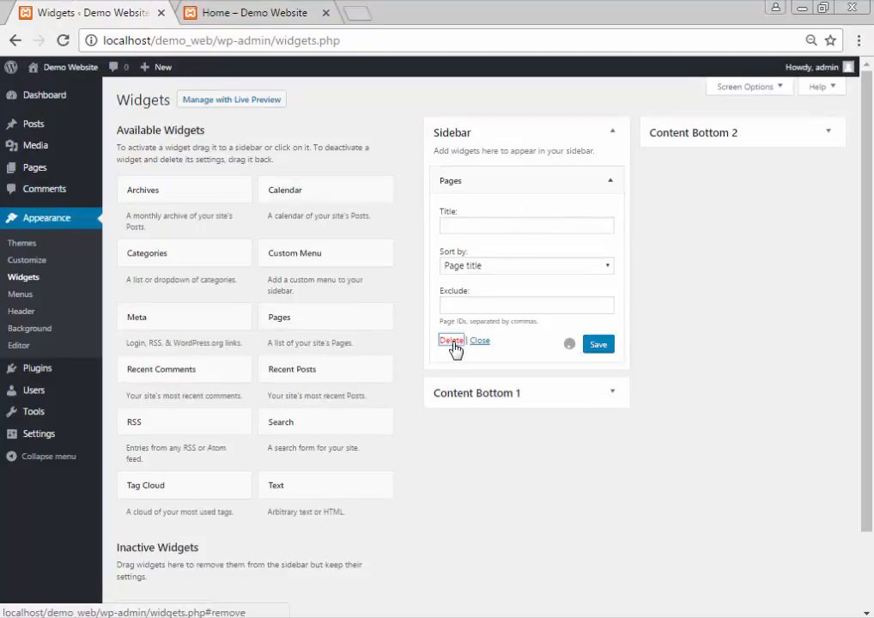
click(390, 326)
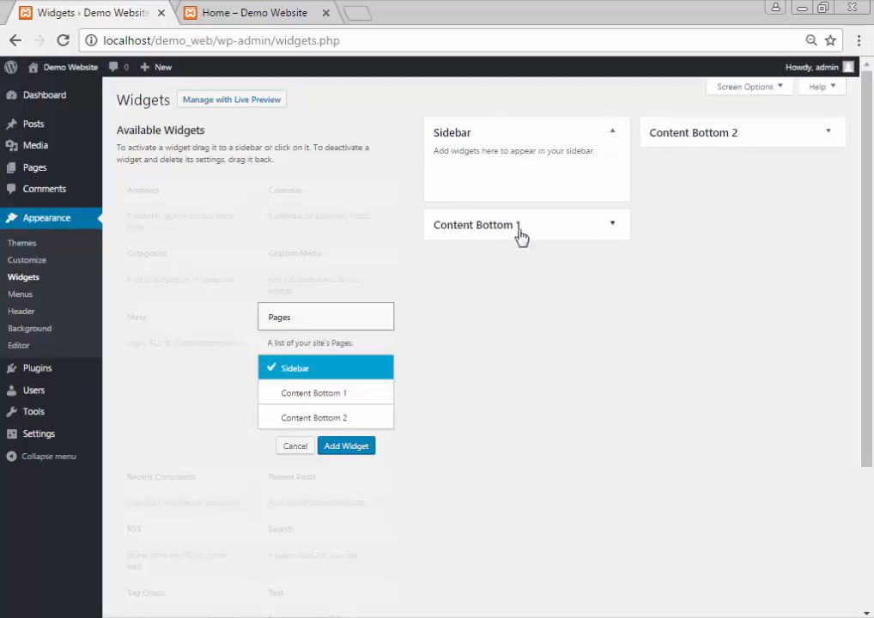
click(335, 451)
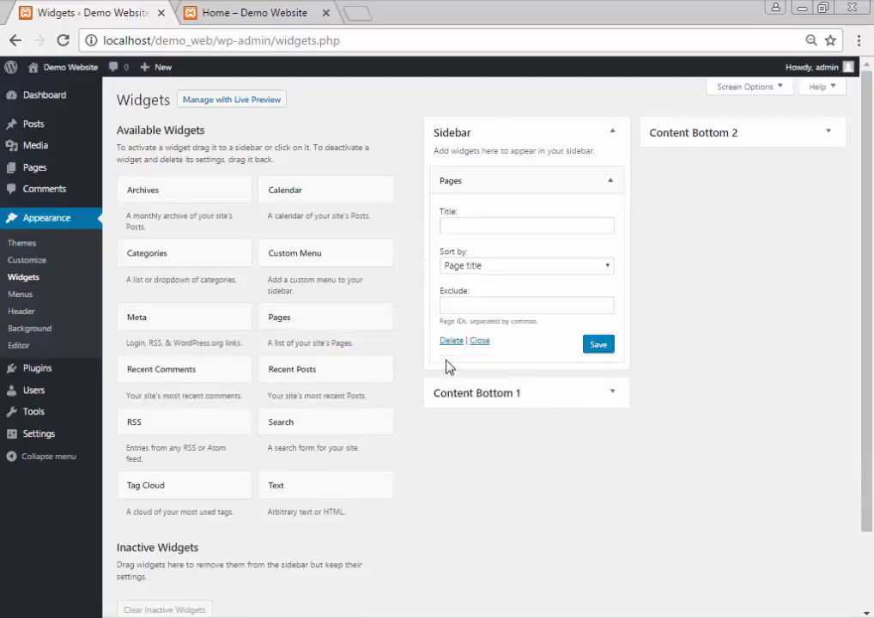
Title the Pages widget Navigation with sorting by Page title, save it, and check it on the reloaded live Home page
click(536, 231)
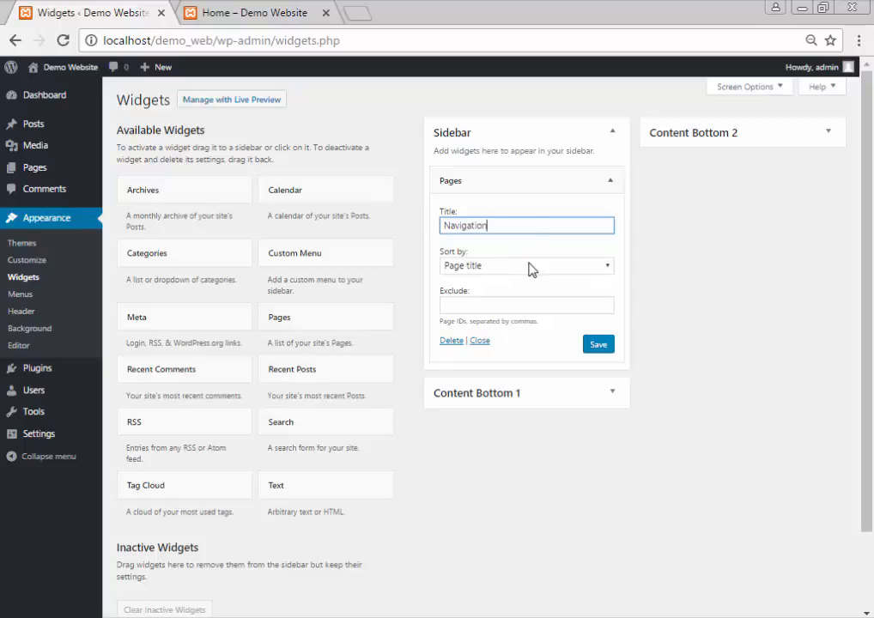
click(531, 266)
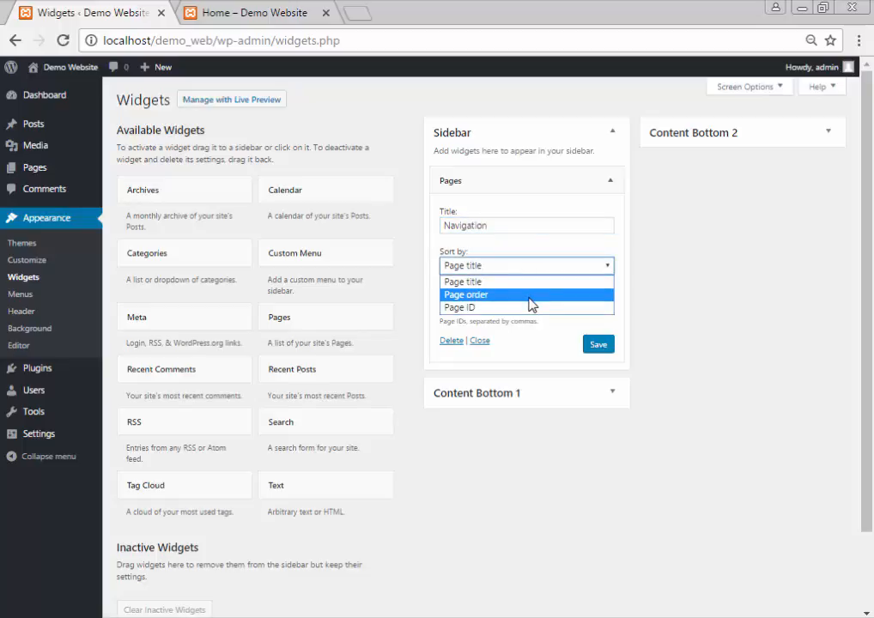
click(519, 281)
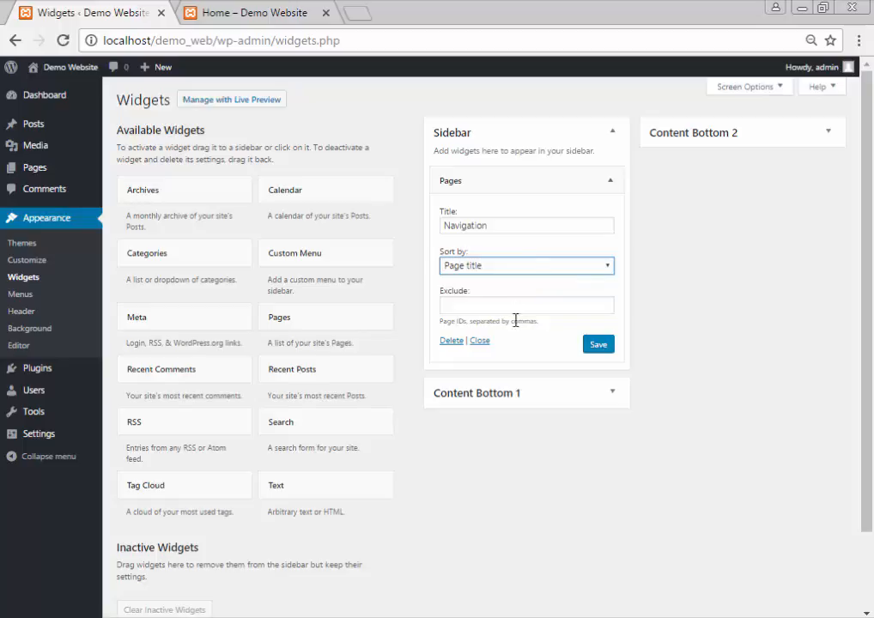
click(597, 344)
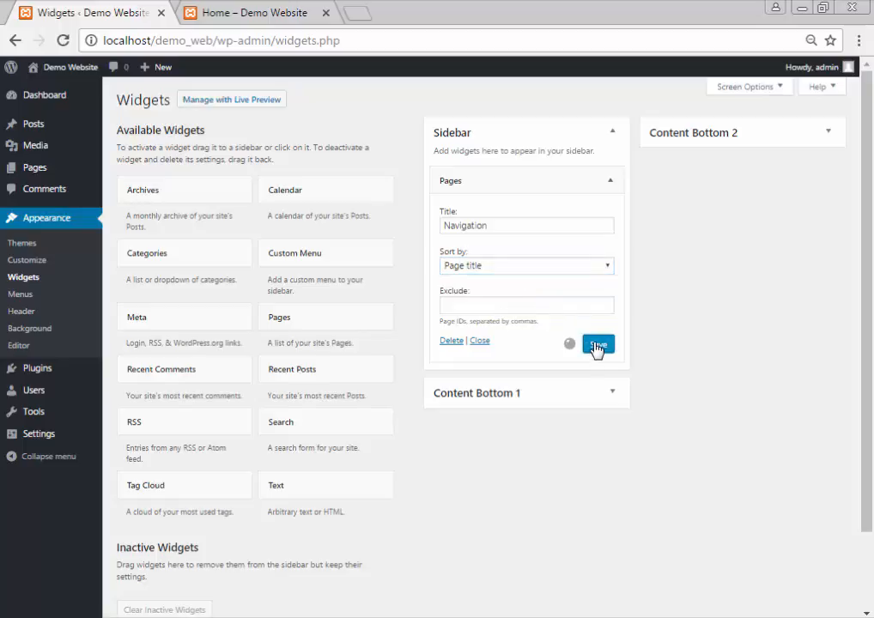
click(189, 12)
click(61, 40)
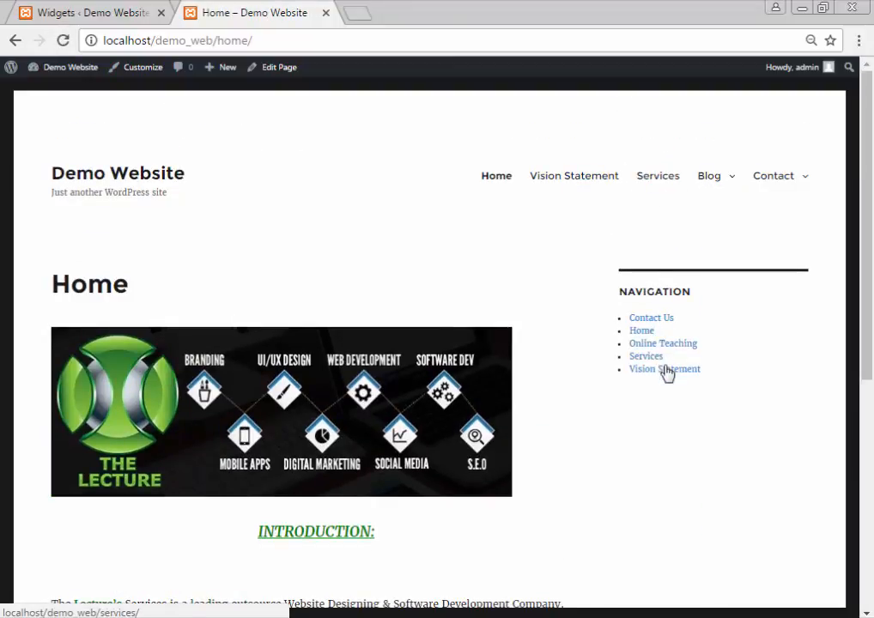
click(91, 7)
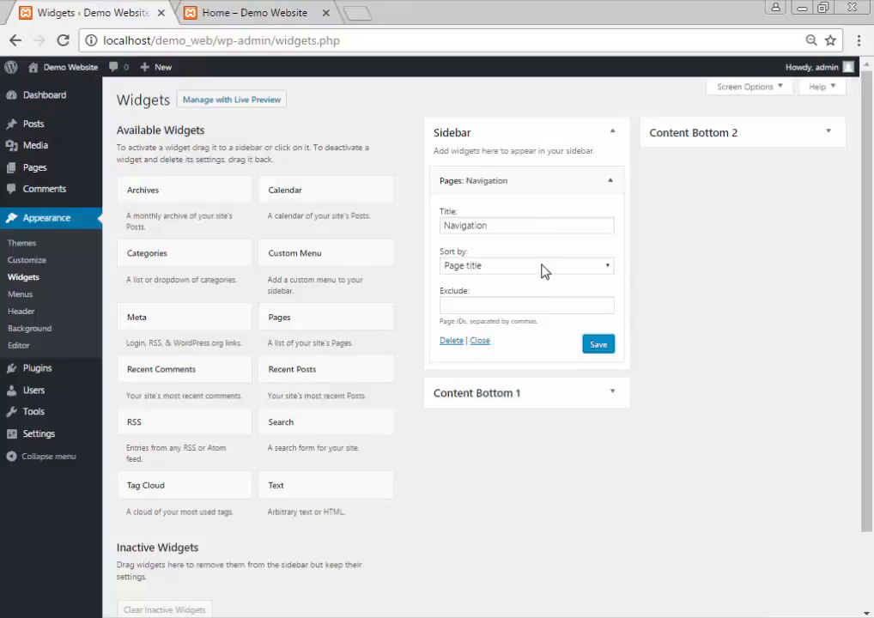
Sort the Navigation widget by Page order, save it, and check its link order on the reloaded live Home page
click(541, 271)
click(538, 295)
click(599, 353)
click(240, 12)
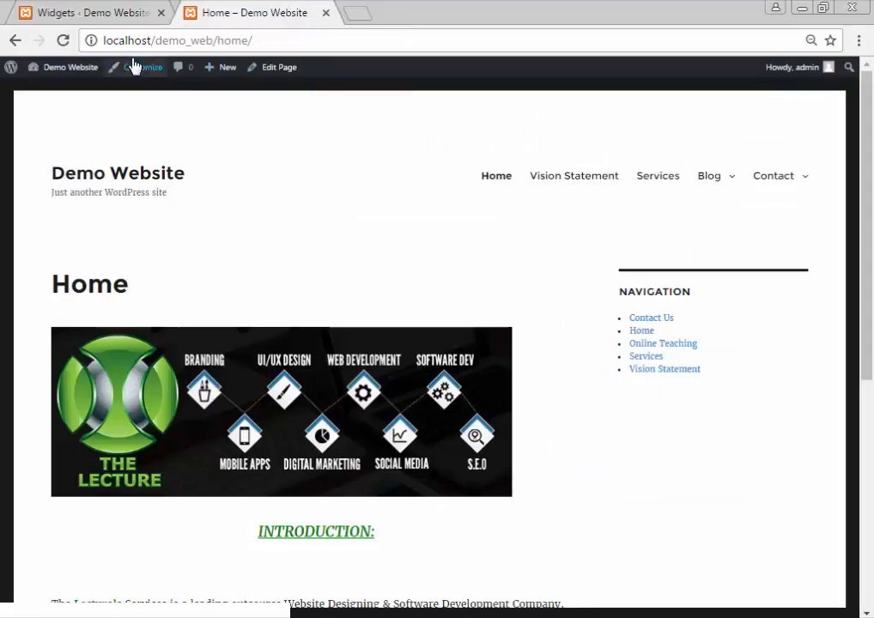
click(62, 40)
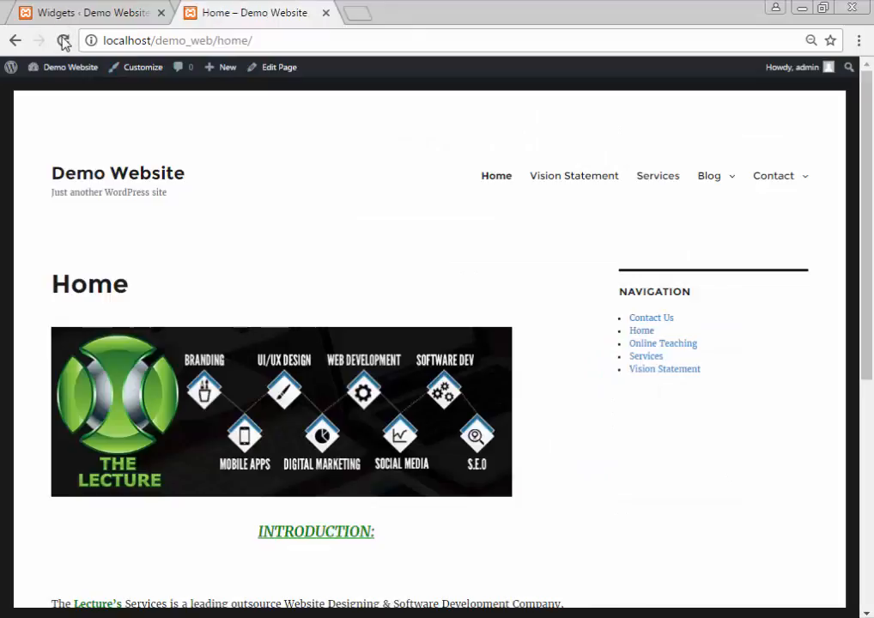
click(63, 41)
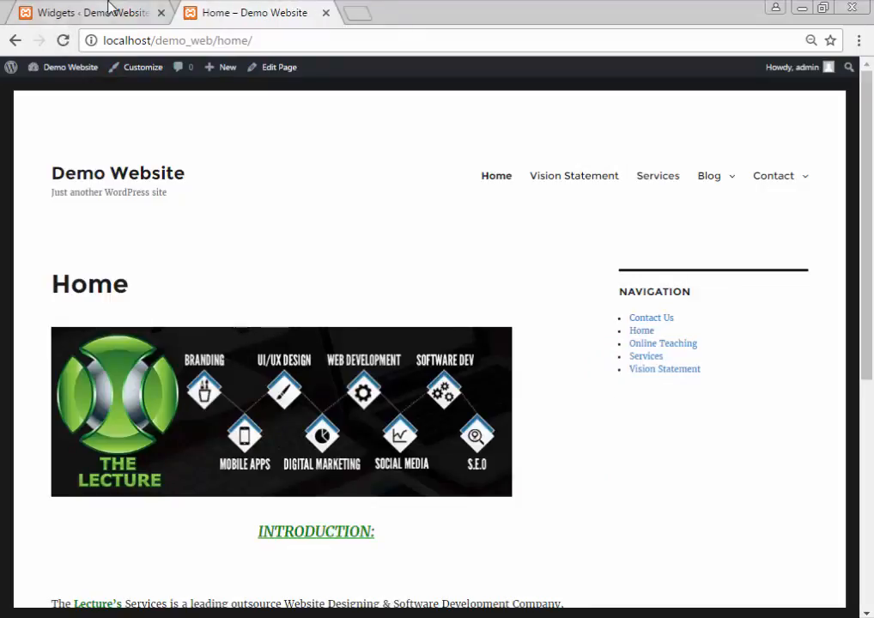
click(110, 7)
Sort the Navigation widget by Page ID, save it, and compare its links with the main menu on the live Home page
click(521, 270)
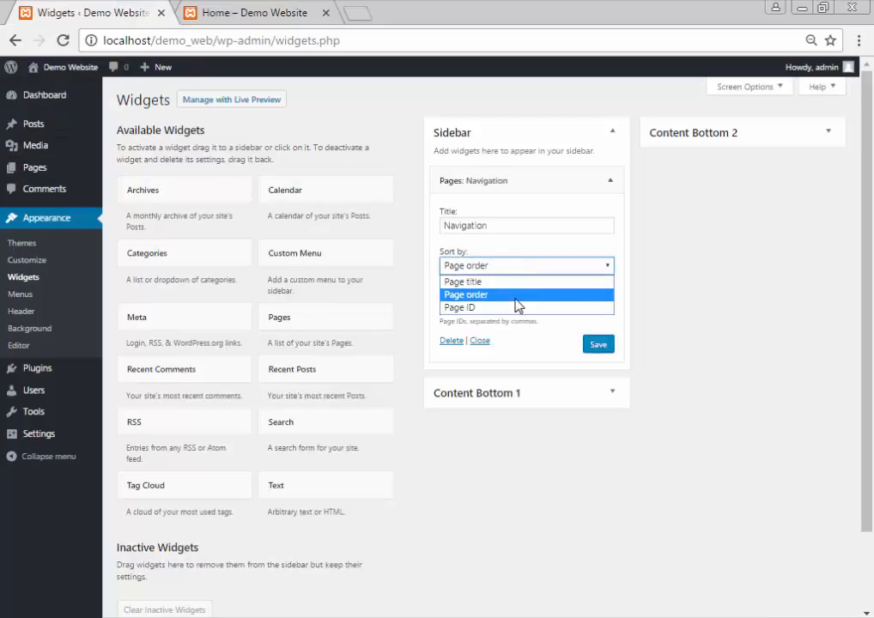
click(518, 306)
click(598, 344)
click(251, 12)
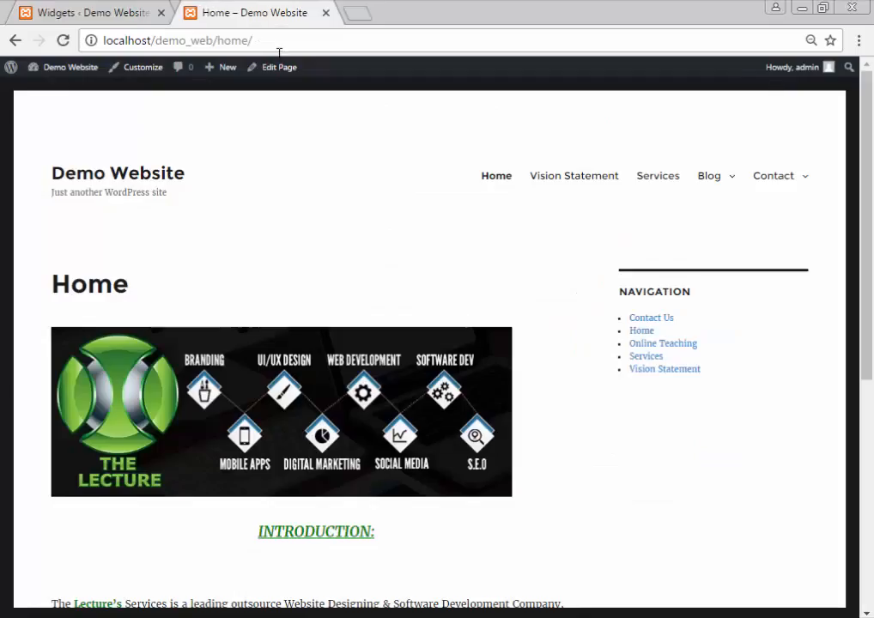
click(63, 40)
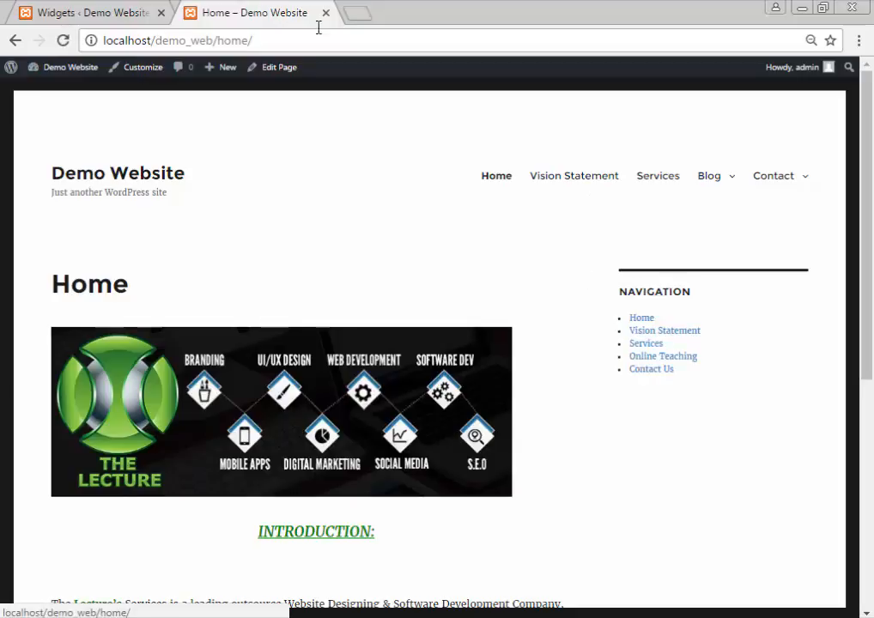
click(110, 9)
click(238, 7)
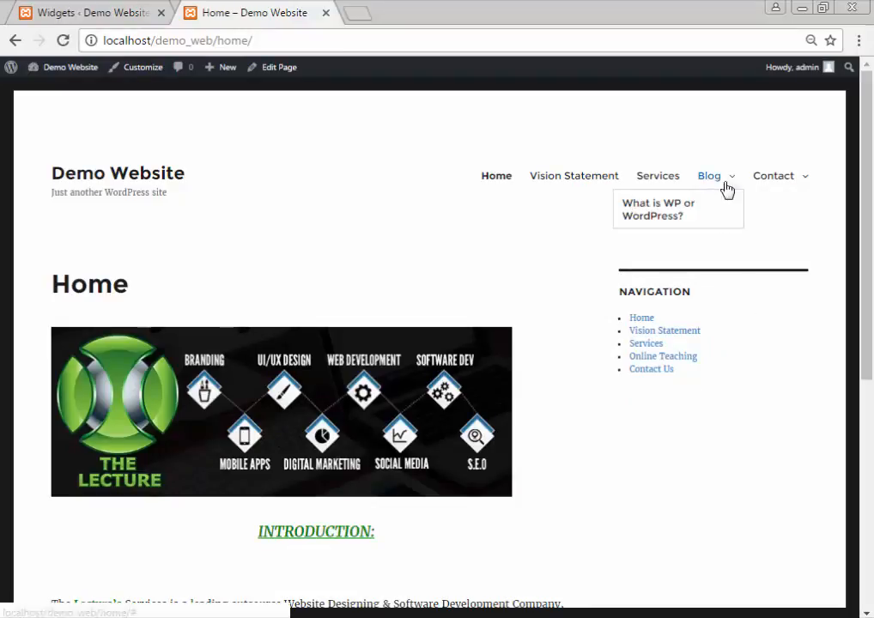
click(88, 10)
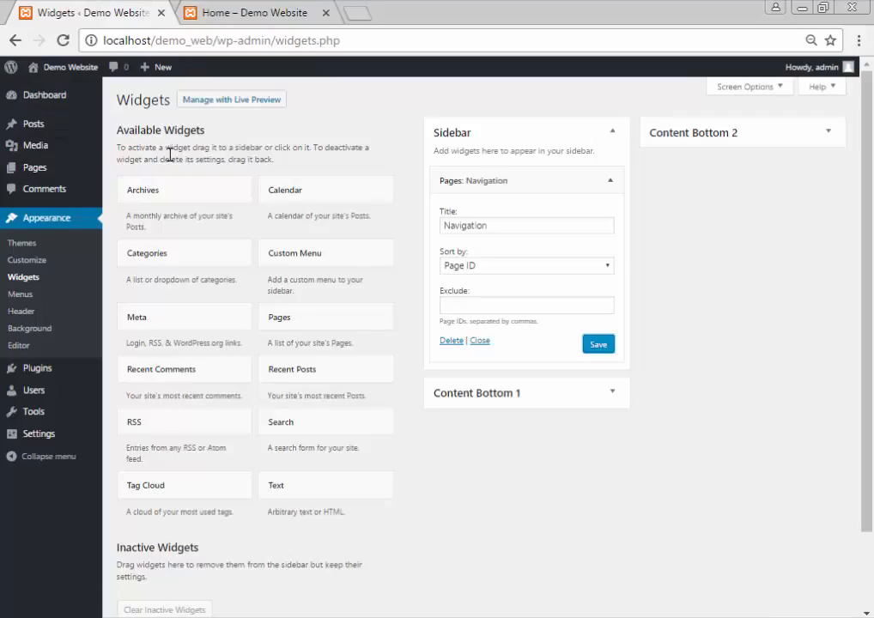
Add a Search widget titled Seach to the Sidebar area, save it, and check it on the reloaded live Home page
scroll(176, 189, down, 2)
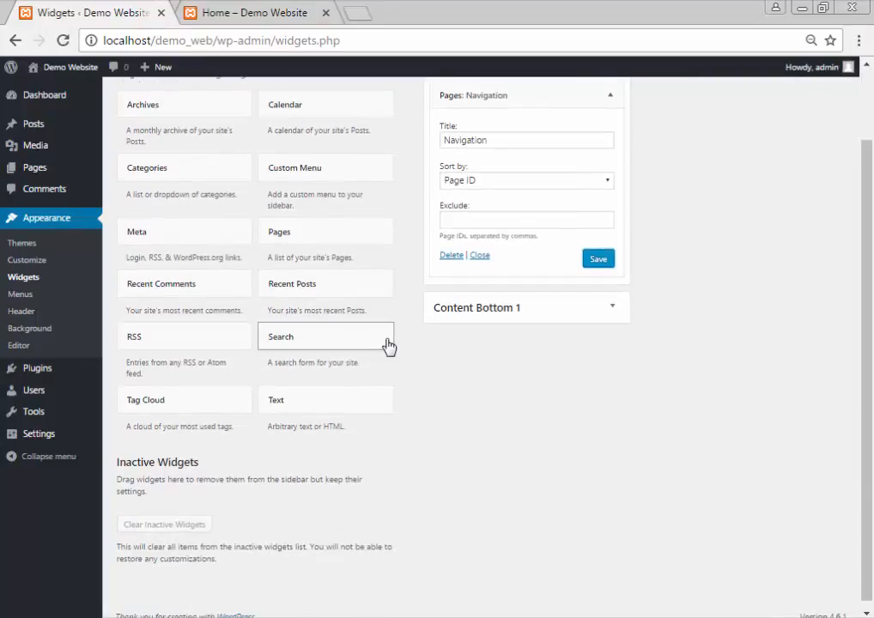
click(384, 343)
click(343, 466)
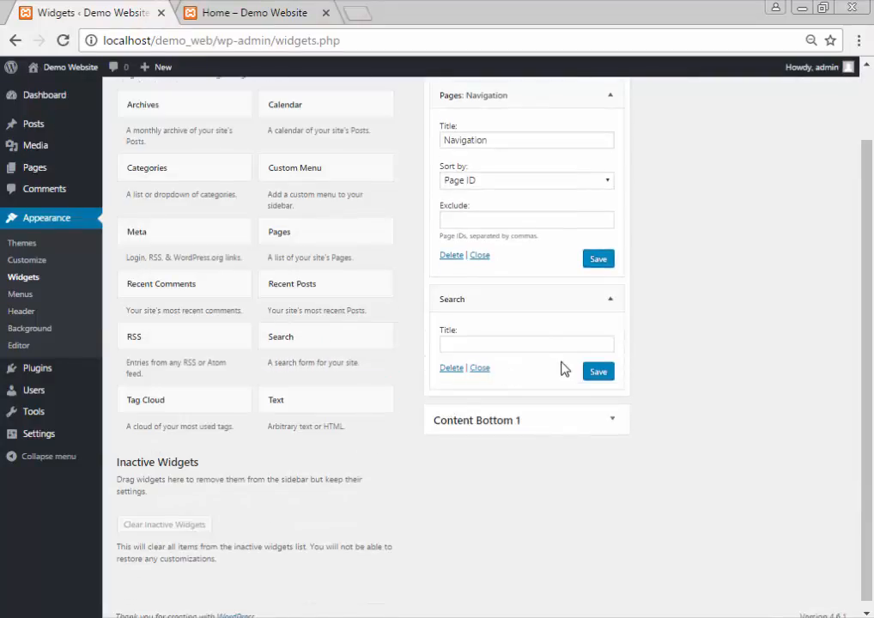
click(541, 340)
text(Seach)
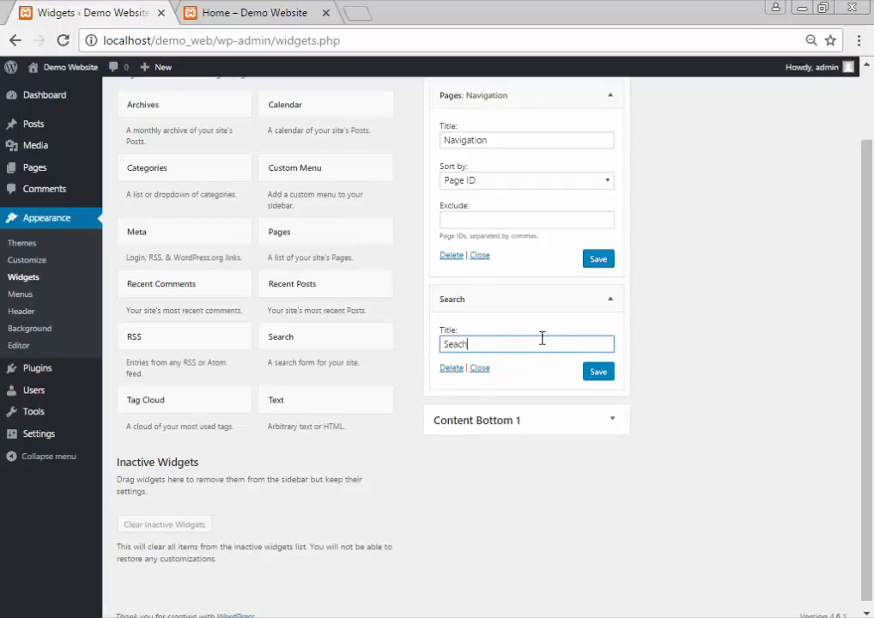
click(598, 373)
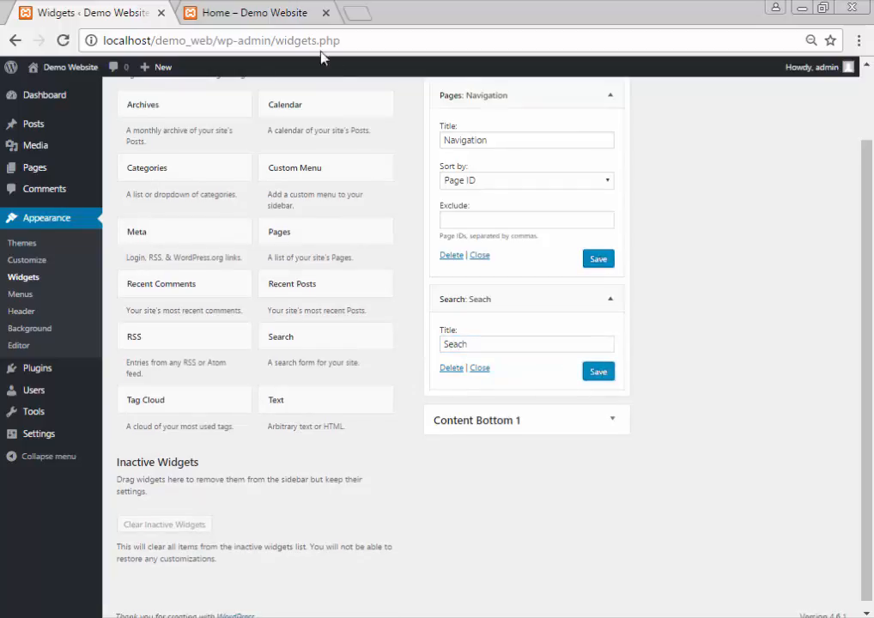
click(254, 13)
click(62, 41)
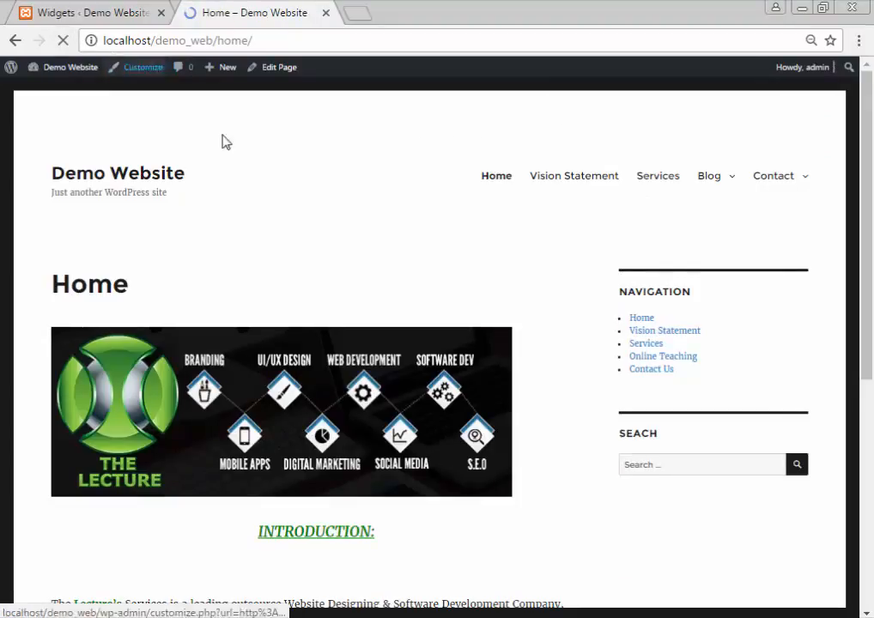
click(107, 11)
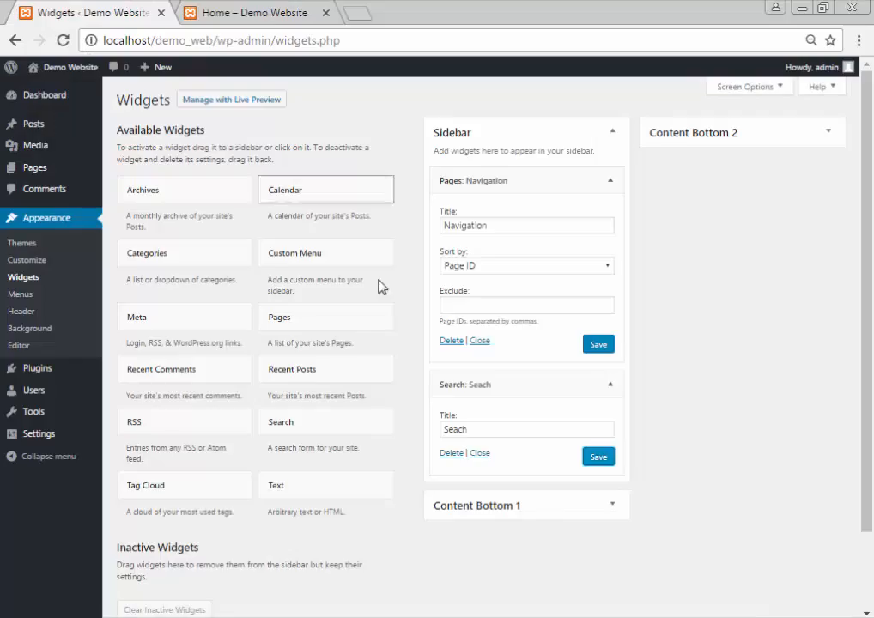
Collapse the Navigation and Search widgets and the Sidebar area, and expand the Content Bottom 1 area
click(610, 180)
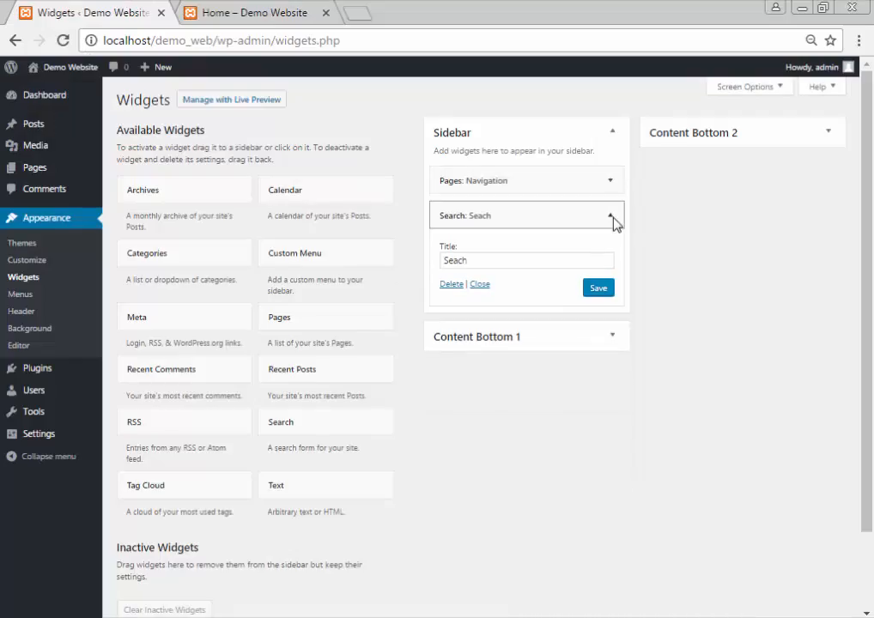
click(610, 216)
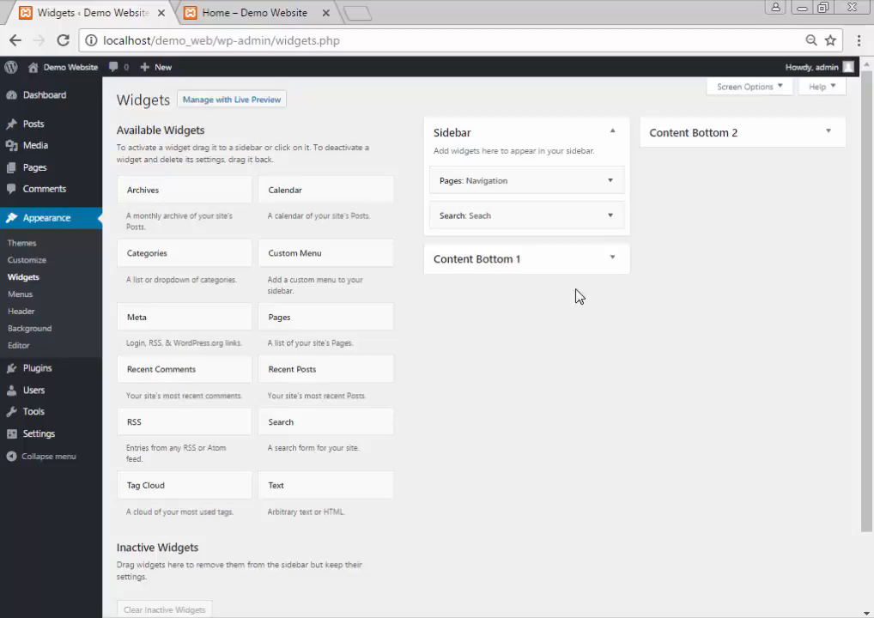
click(617, 133)
click(593, 171)
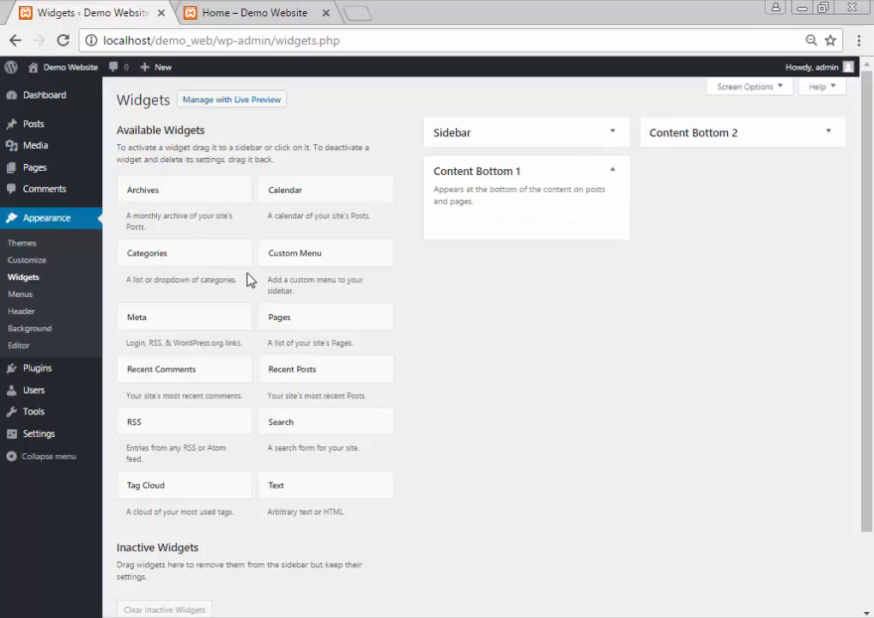
Try a Calendar widget in the Content Bottom 1 area, view it on the reloaded live Home page, and delete it again
drag(314, 193, 511, 221)
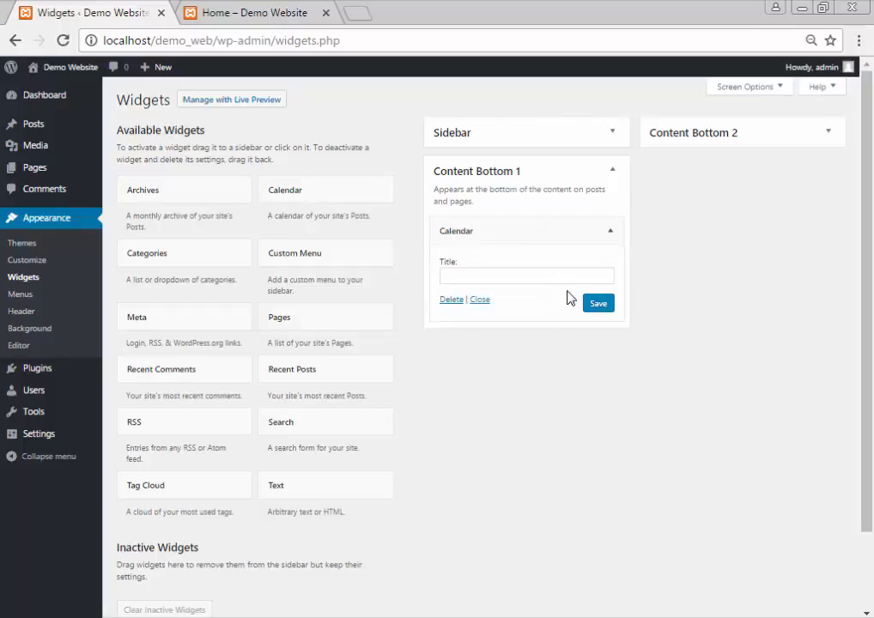
click(218, 9)
key(F5)
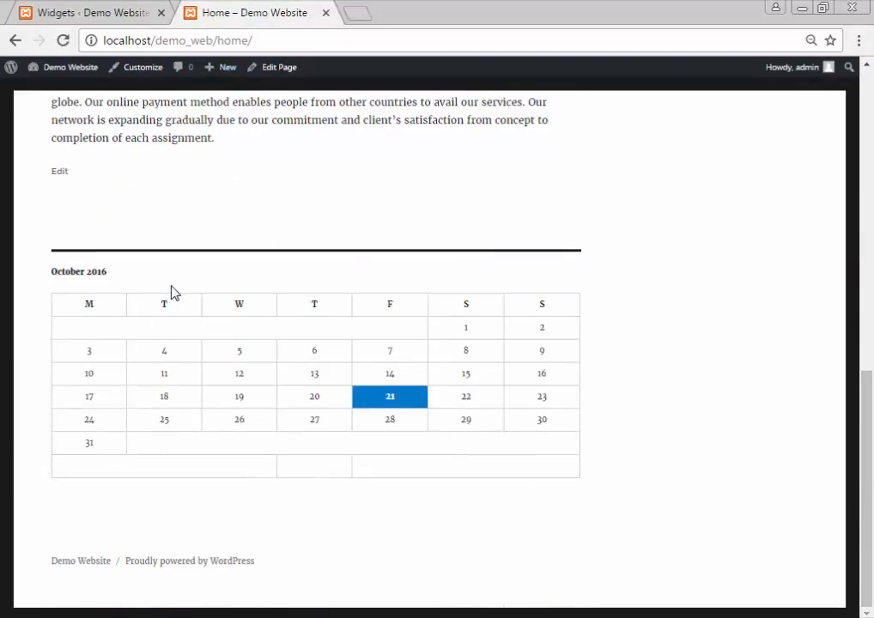
click(53, 6)
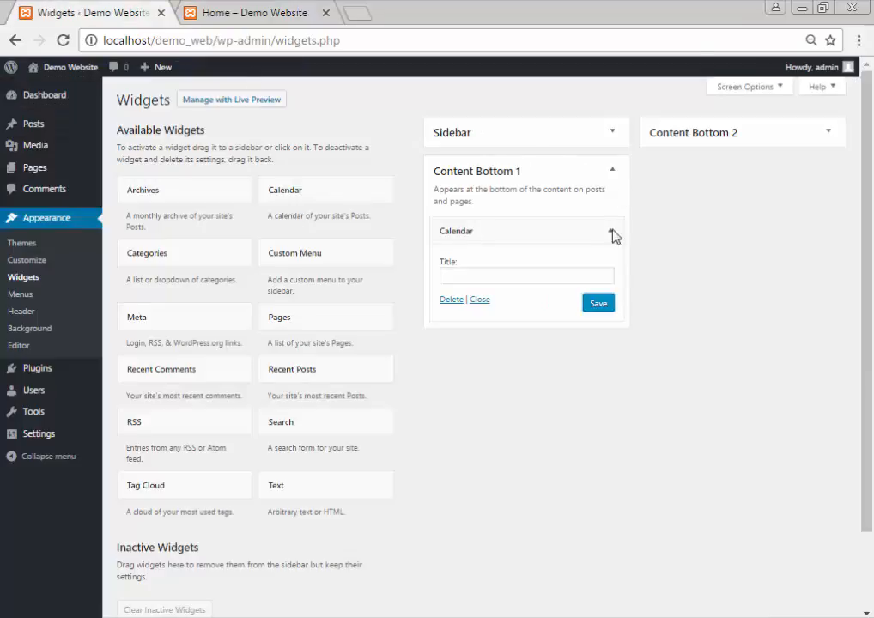
click(445, 300)
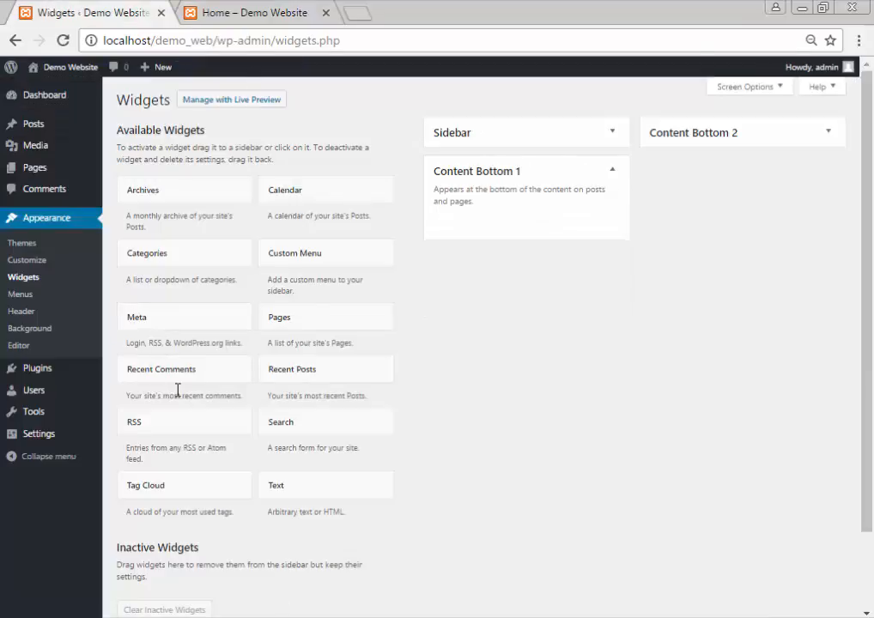
Add an empty Text widget to the Sidebar area, collapse it, and reload the live Home page
scroll(178, 389, down, 2)
click(372, 390)
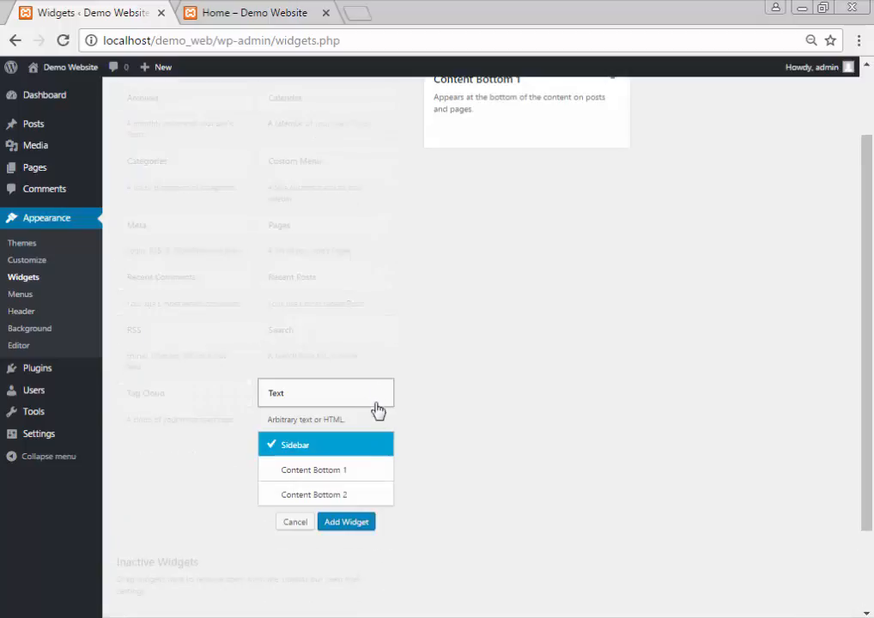
click(346, 522)
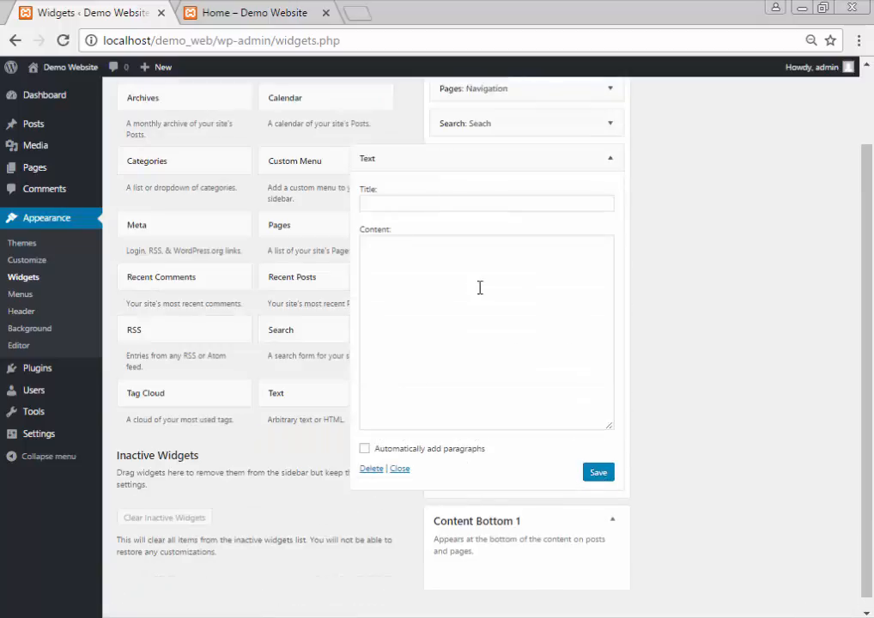
click(615, 161)
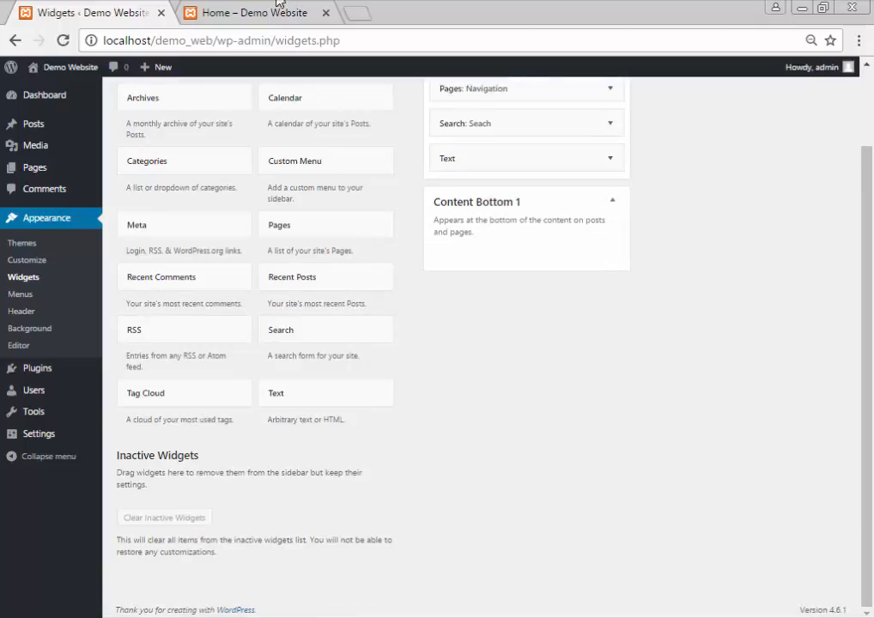
click(278, 5)
click(64, 40)
Reopen the Sidebar's Text widget and enter the image tag <img src="" > as its content, leaving the source empty
click(156, 13)
scroll(611, 277, up, 1)
click(610, 244)
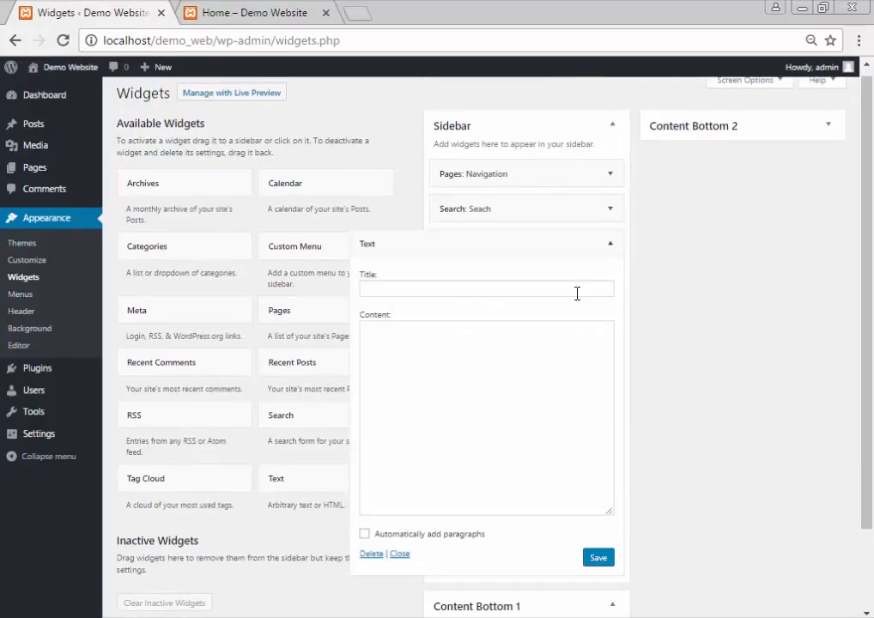
click(503, 398)
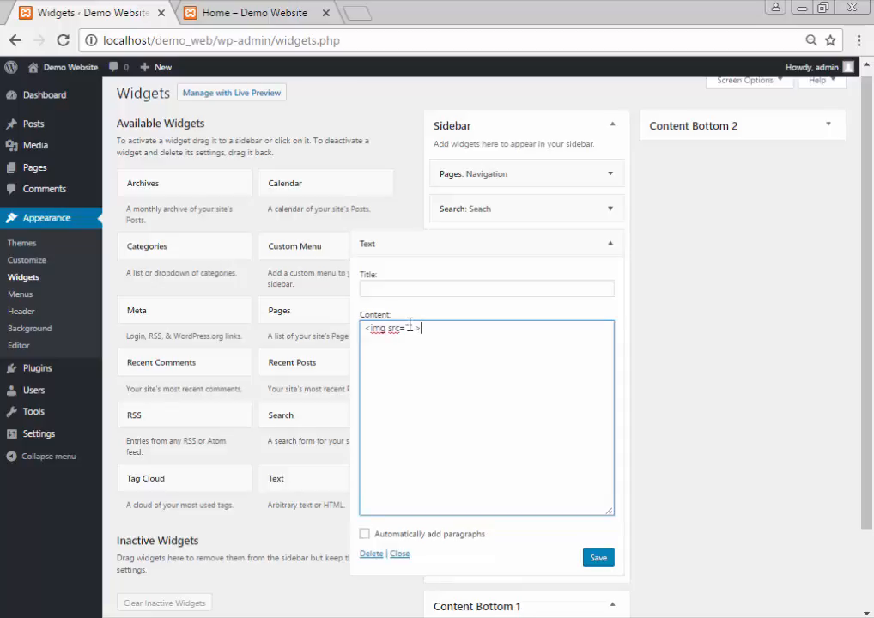
Open the Media Library in a new tab and copy the URL of getting-started-with-WordPress.jpg from its attachment details
right_click(35, 146)
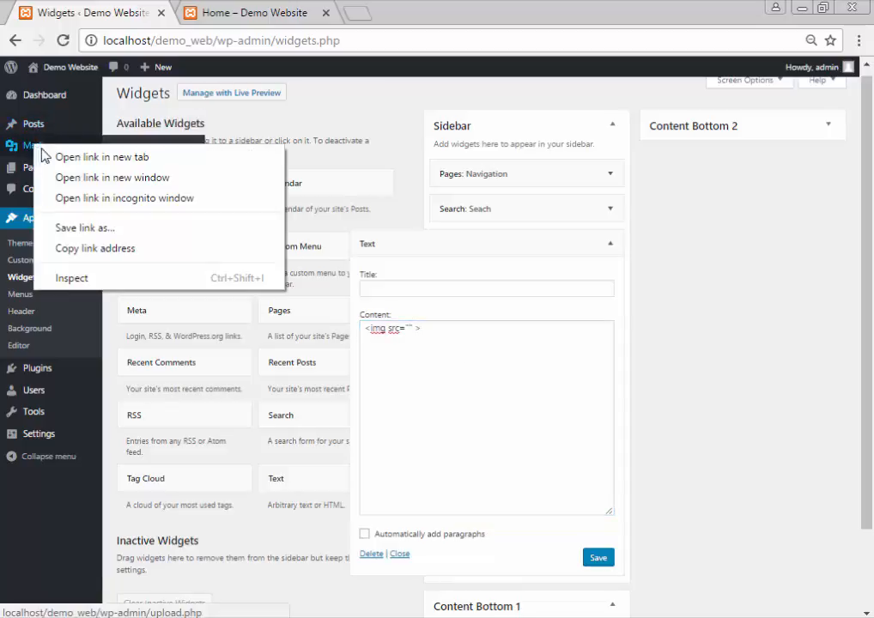
click(70, 164)
click(409, 9)
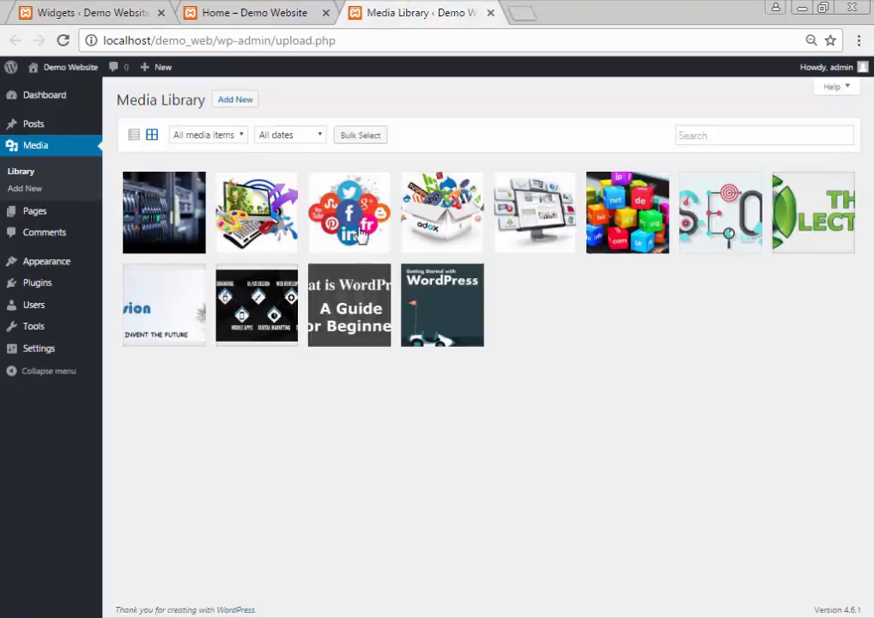
click(446, 302)
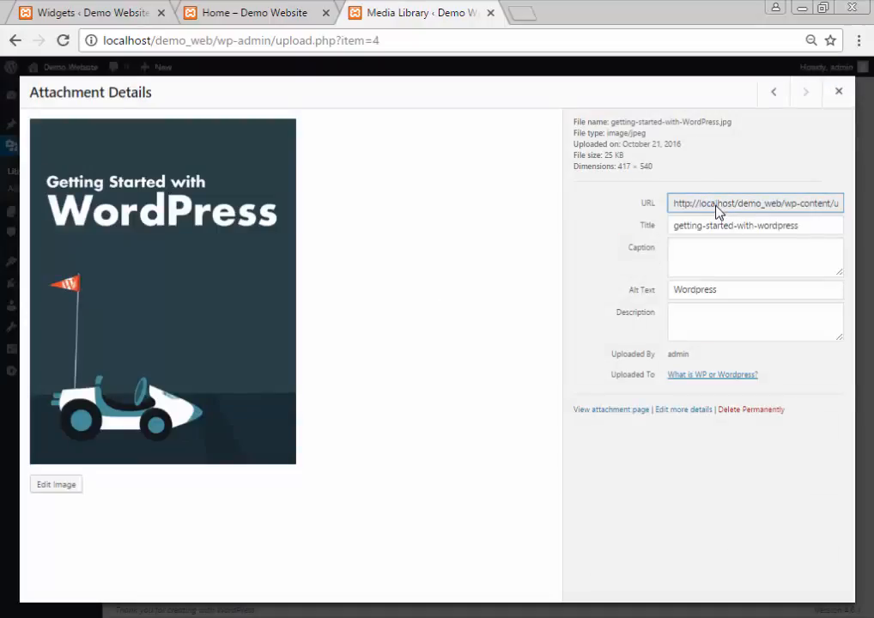
drag(674, 204, 792, 212)
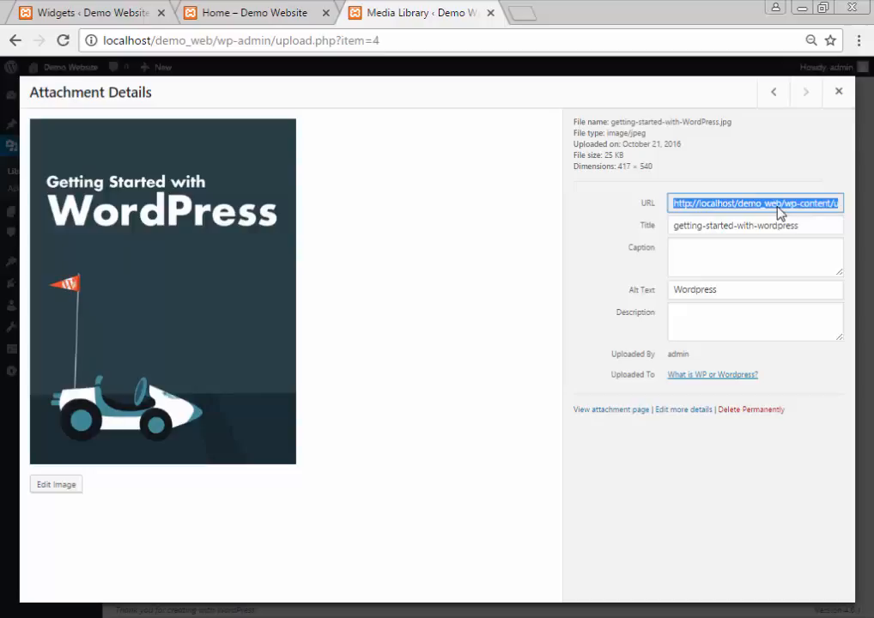
Paste the copied image URL between the src quotes in the Text widget's content and save the widget
click(281, 13)
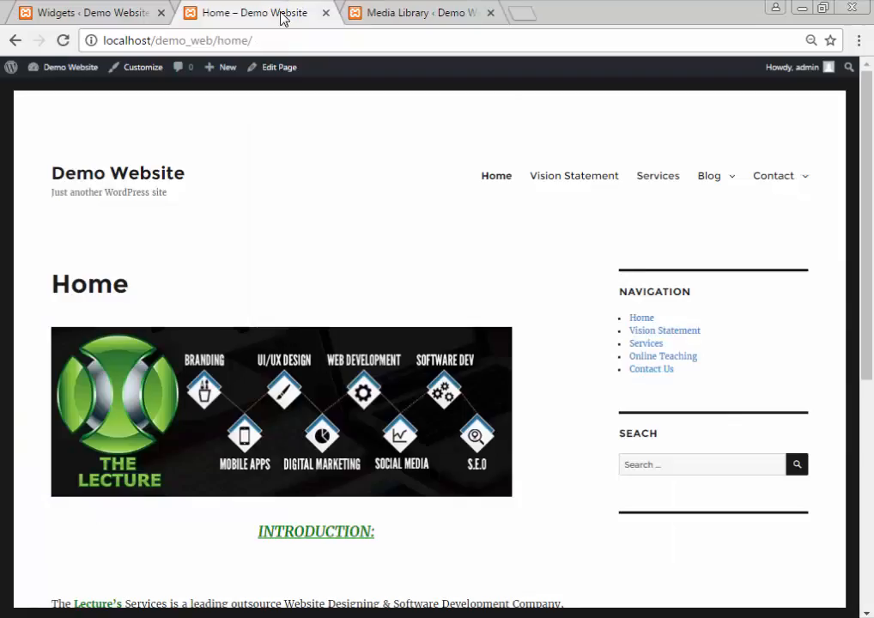
click(92, 12)
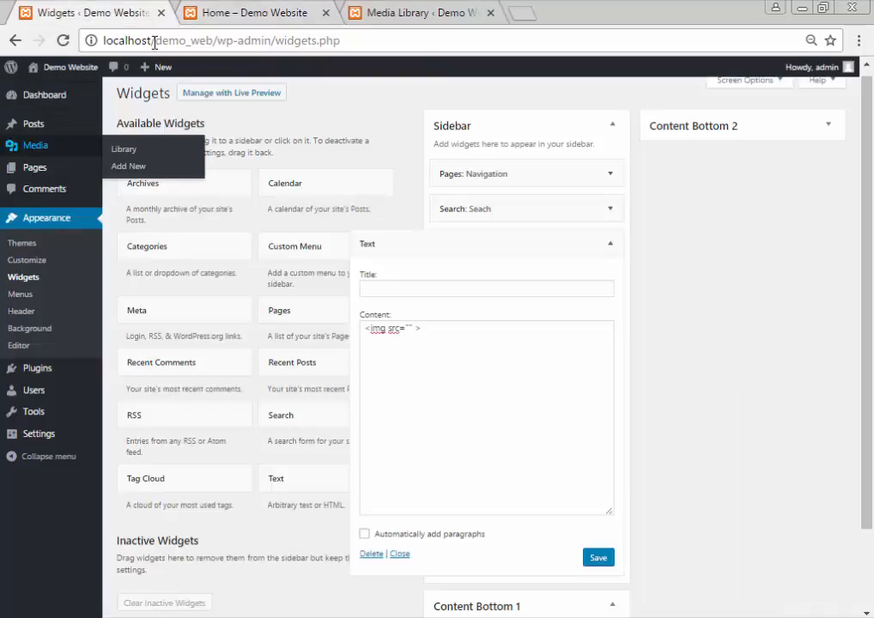
click(412, 325)
text(http://localhost/demo_web/wp-content/uploads/2016/10/getting-started-with-WordPress.jpg)
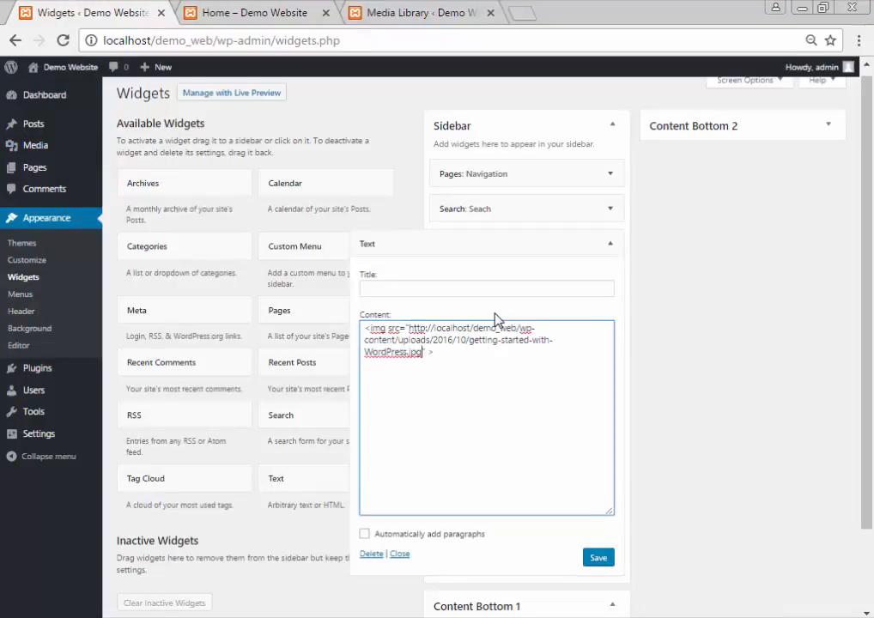
click(599, 556)
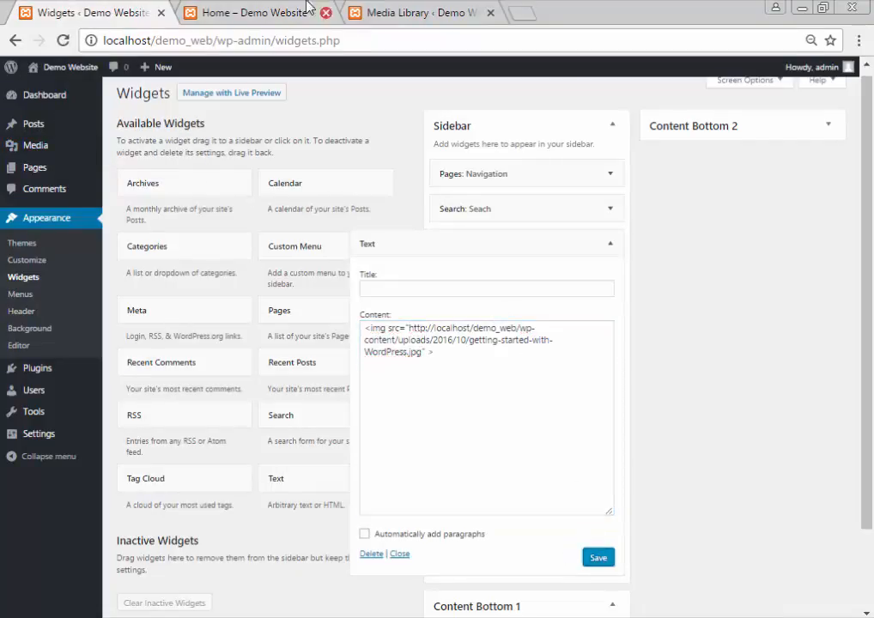
Reload the live Home page and examine the Text widget's image in the sidebar
click(410, 12)
click(274, 6)
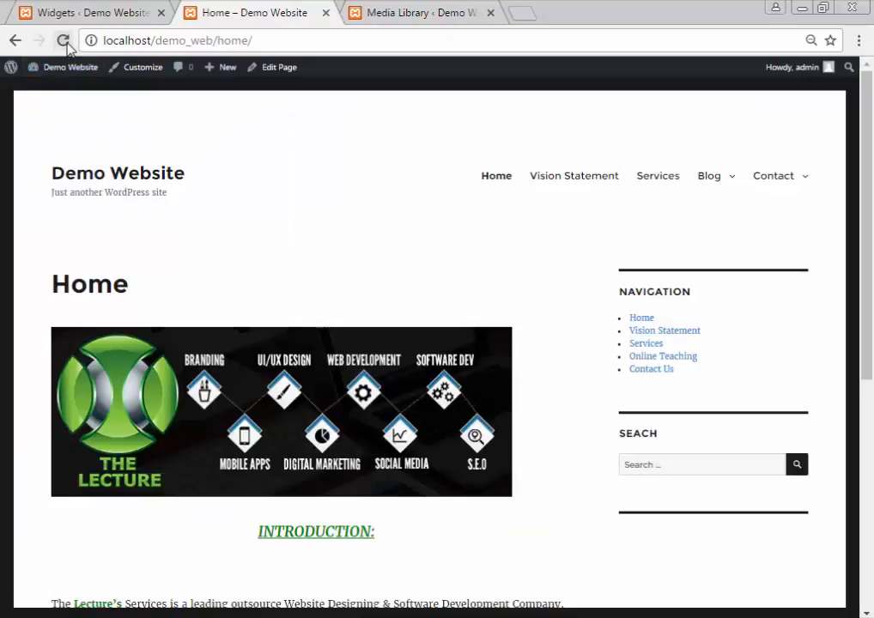
click(62, 39)
scroll(612, 354, down, 1)
scroll(611, 354, down, 2)
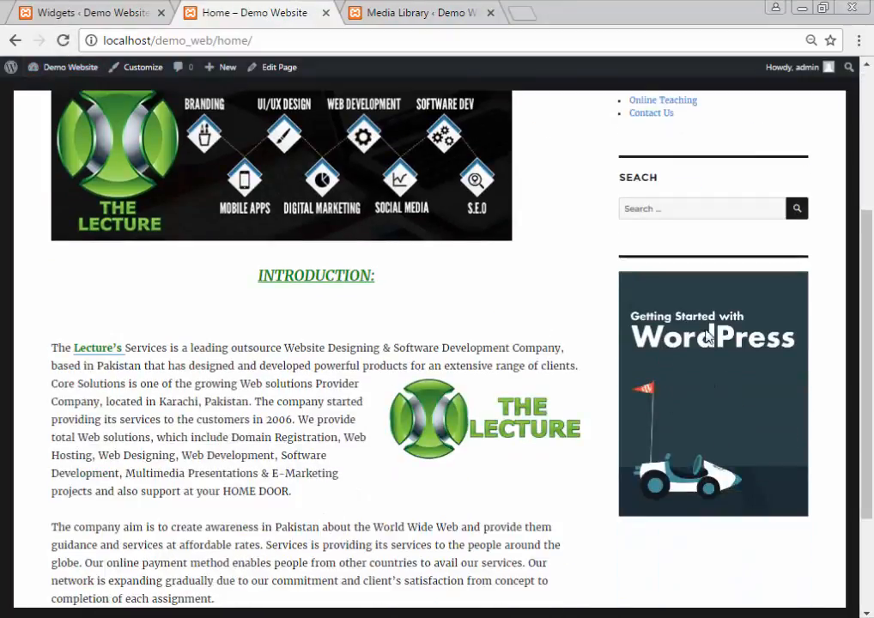
scroll(705, 326, up, 2)
scroll(704, 300, down, 3)
click(95, 10)
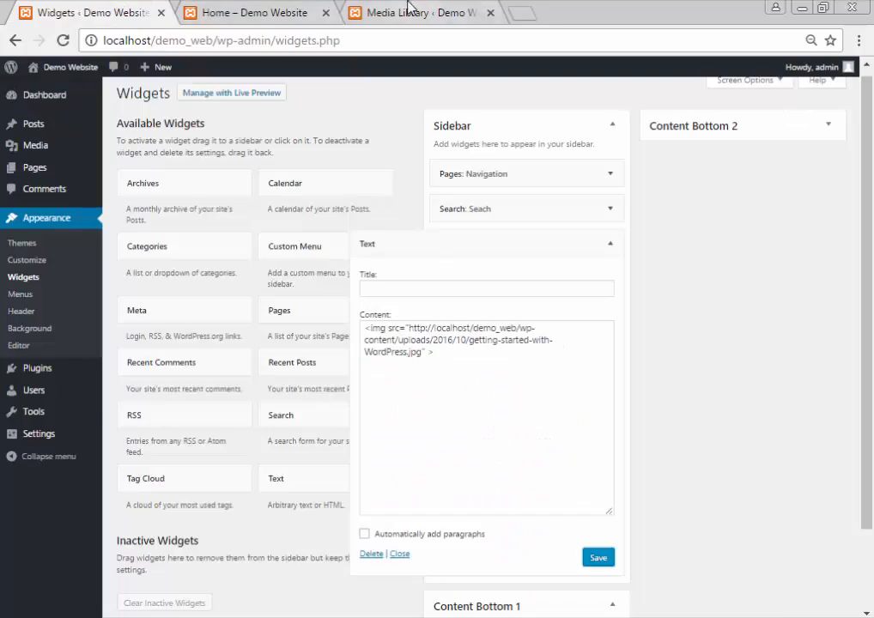
click(249, 10)
click(406, 7)
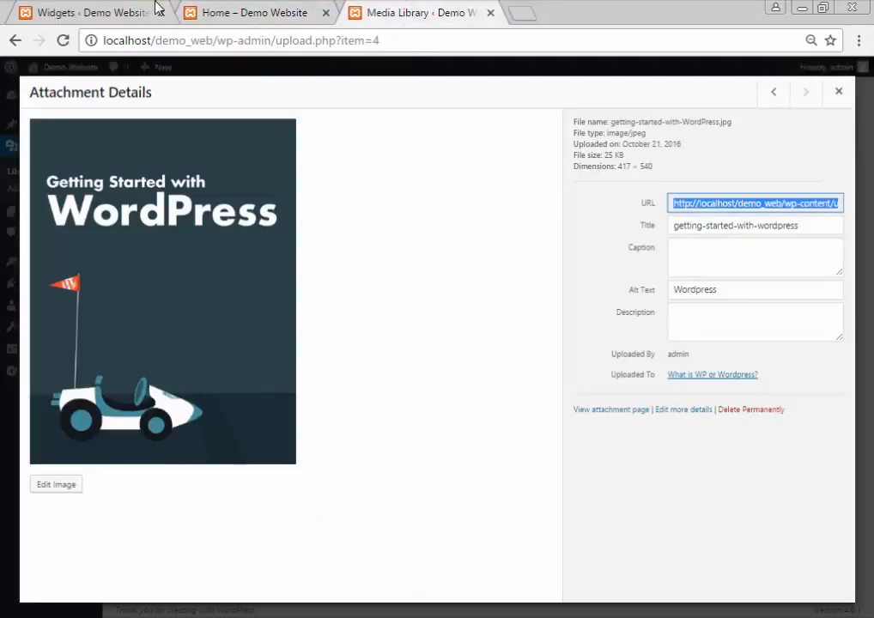
click(60, 10)
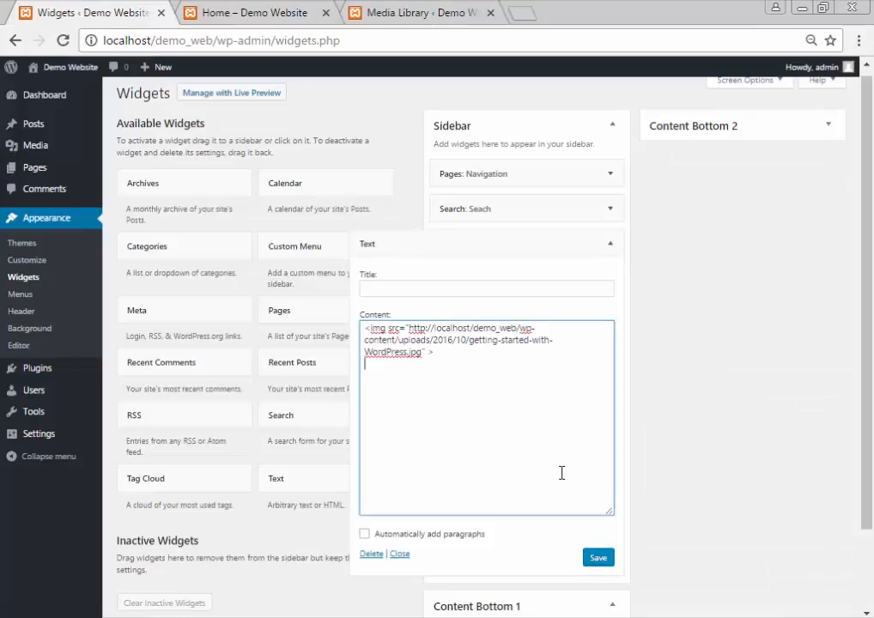
drag(417, 361, 363, 324)
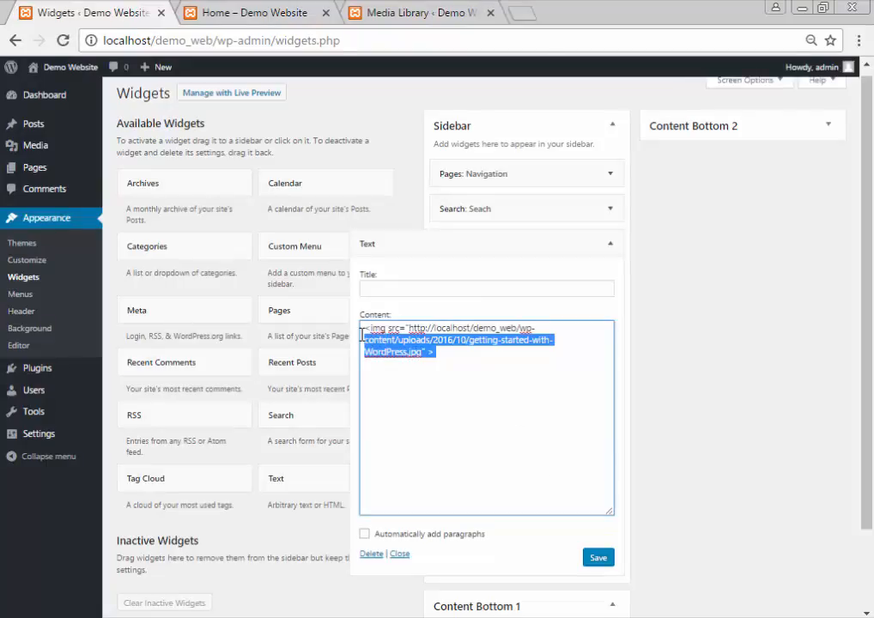
click(444, 368)
drag(444, 361, 359, 324)
click(477, 382)
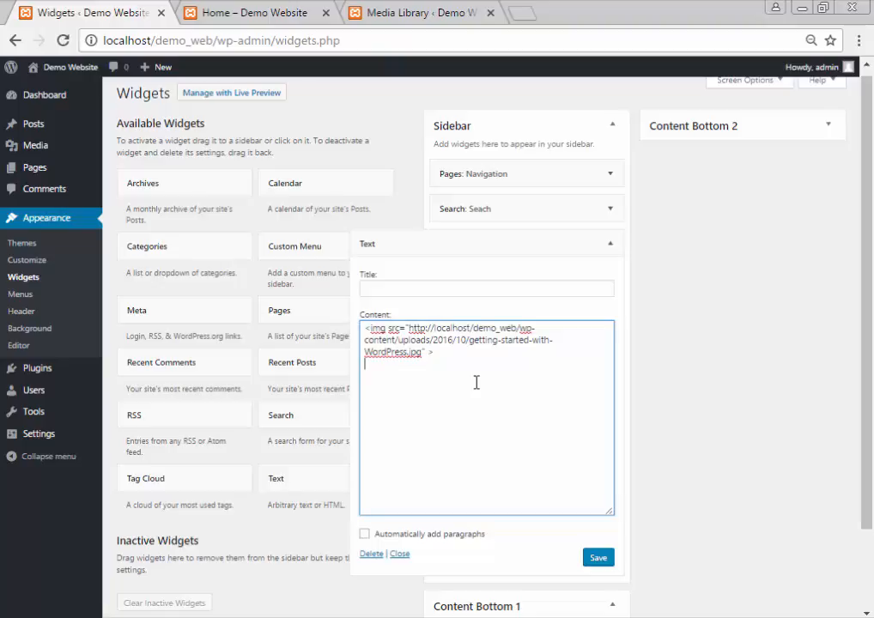
drag(477, 382, 361, 324)
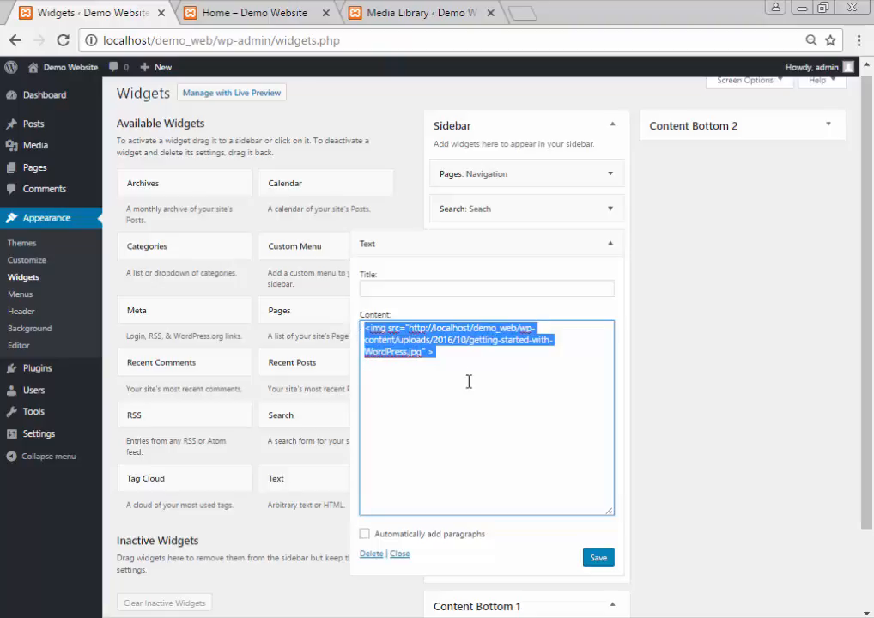
Add the line <h1> This is valid till 29 Oct </h1> above the image tag, save the widget, and check it on the reloaded Home page
click(468, 380)
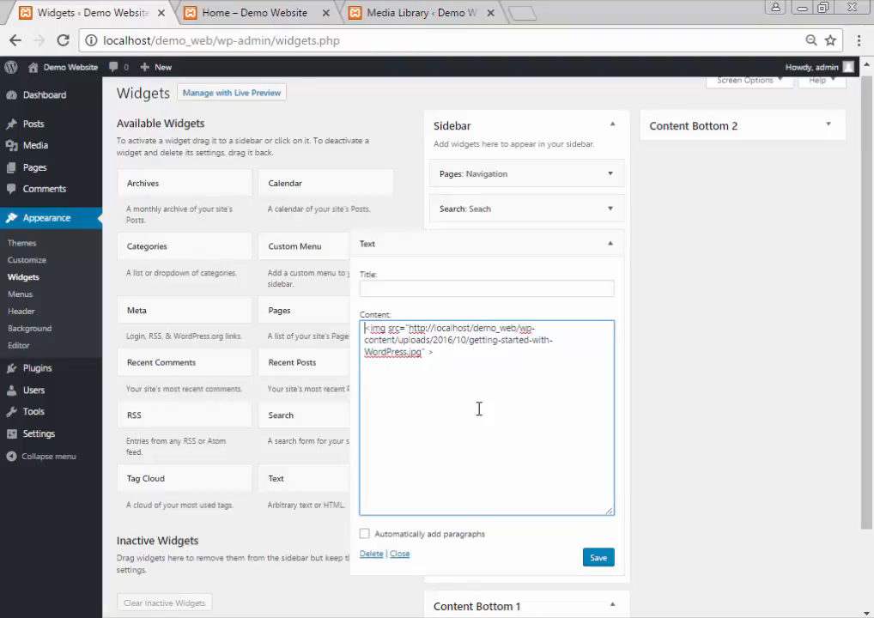
key(Return)
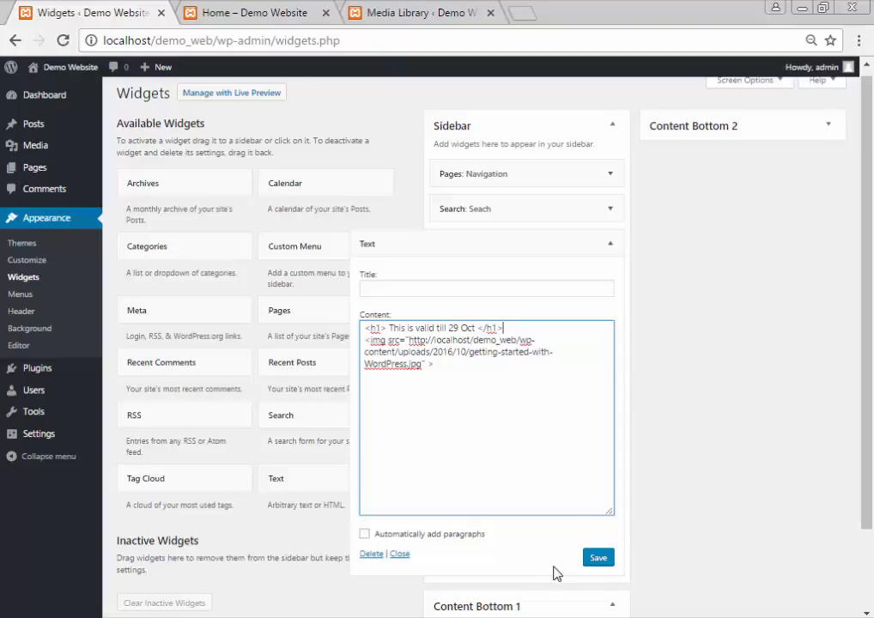
click(600, 559)
click(262, 6)
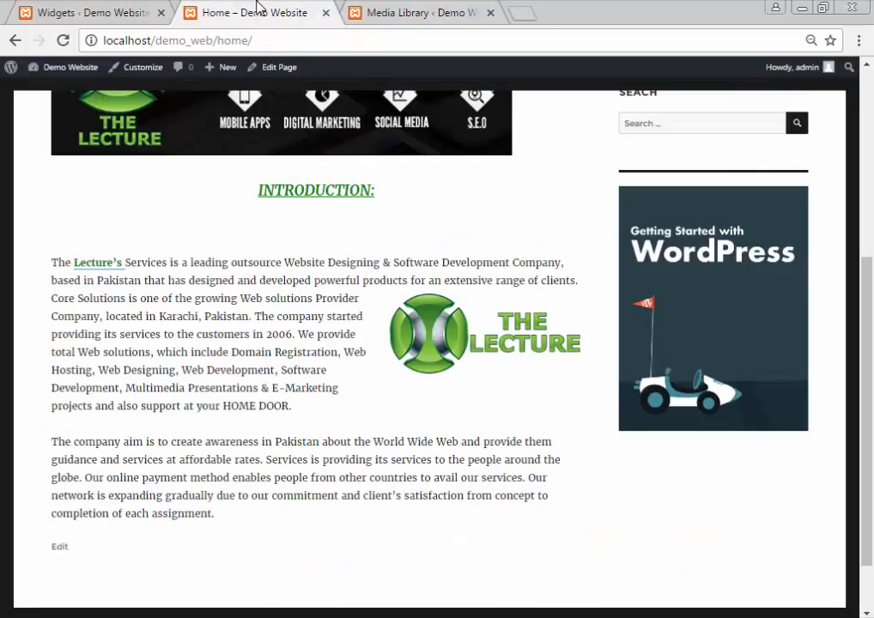
key(F5)
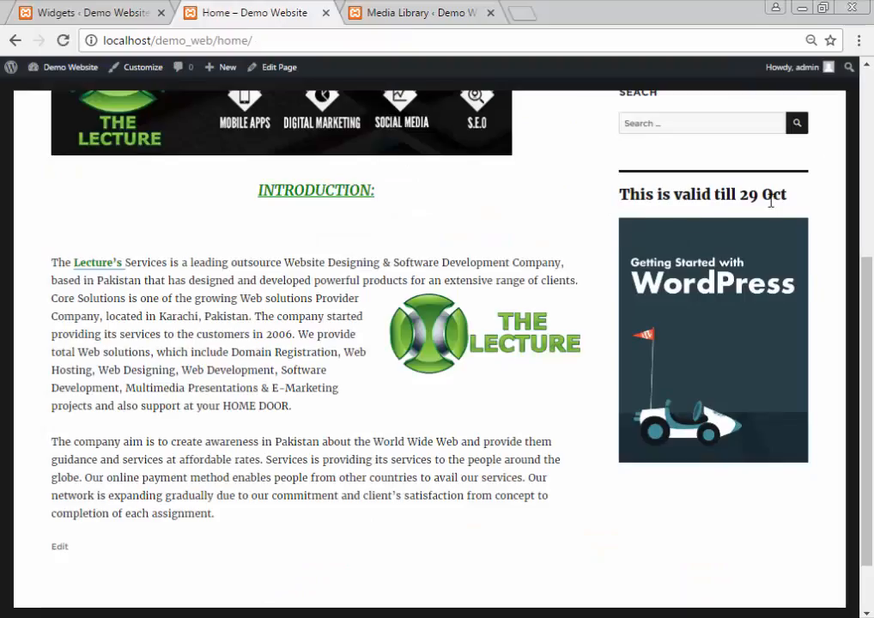
Collapse the Sidebar's Text widget and view the sidebar from the top of the live Home page
click(81, 12)
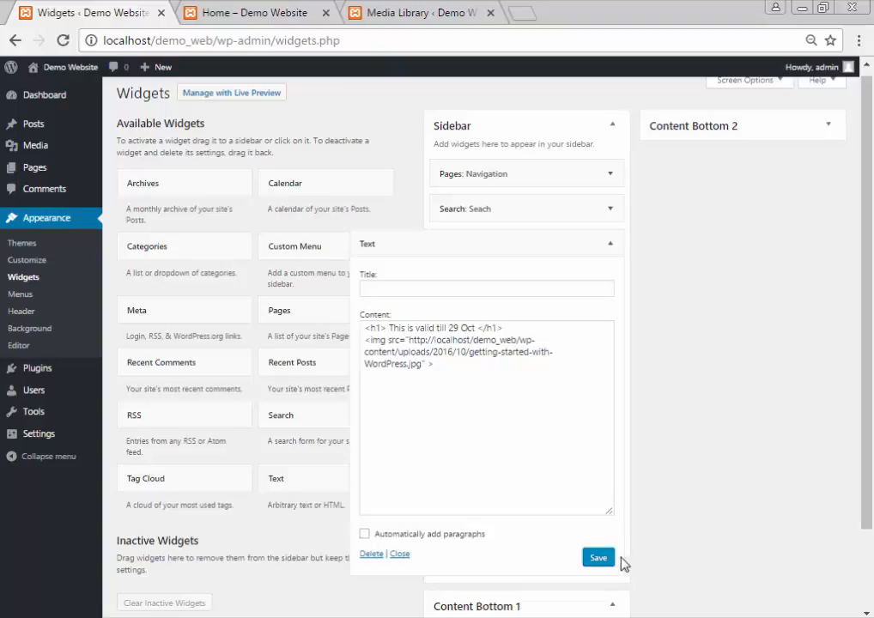
click(618, 247)
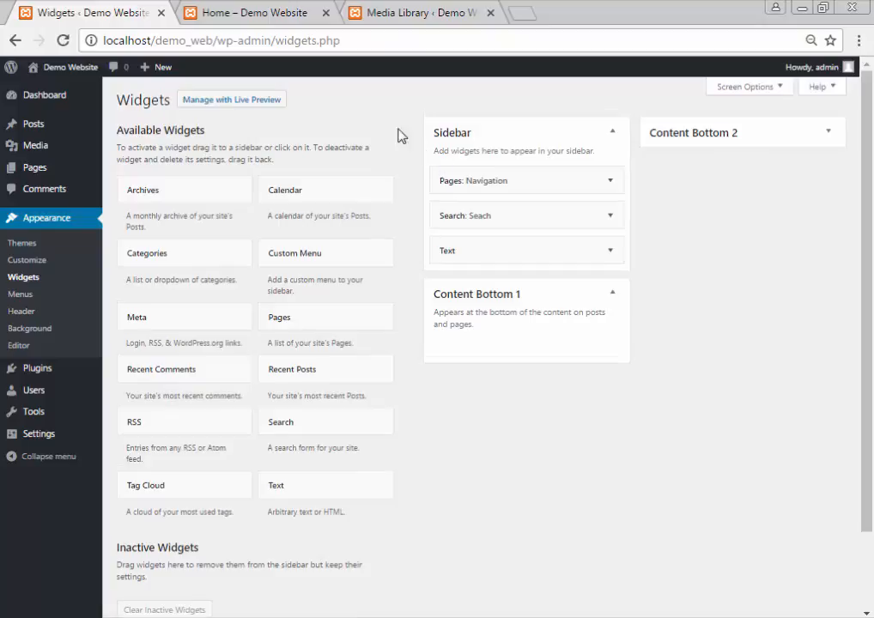
click(260, 12)
scroll(495, 199, up, 5)
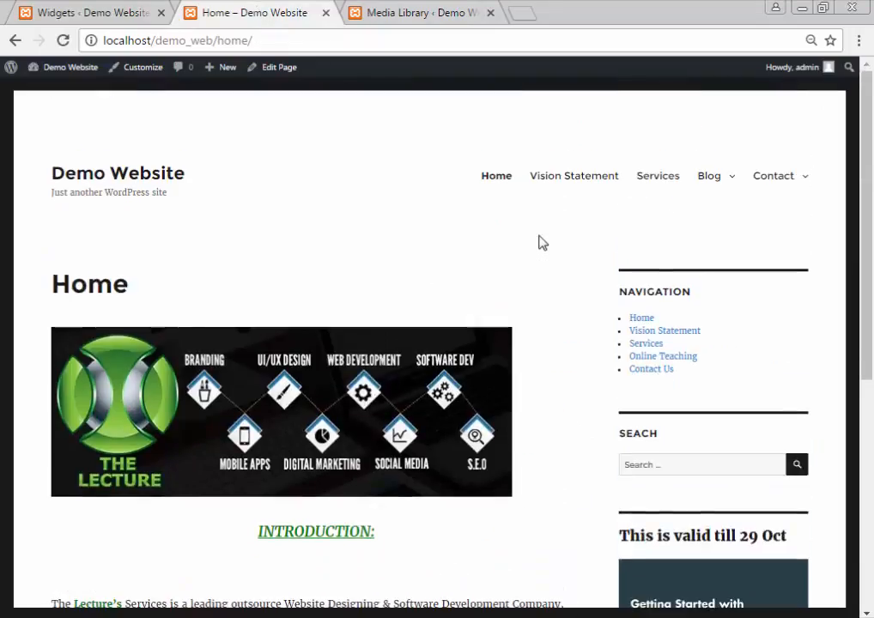
Close the live Home and Media Library tabs and open the demo site's front page in a new tab
click(103, 10)
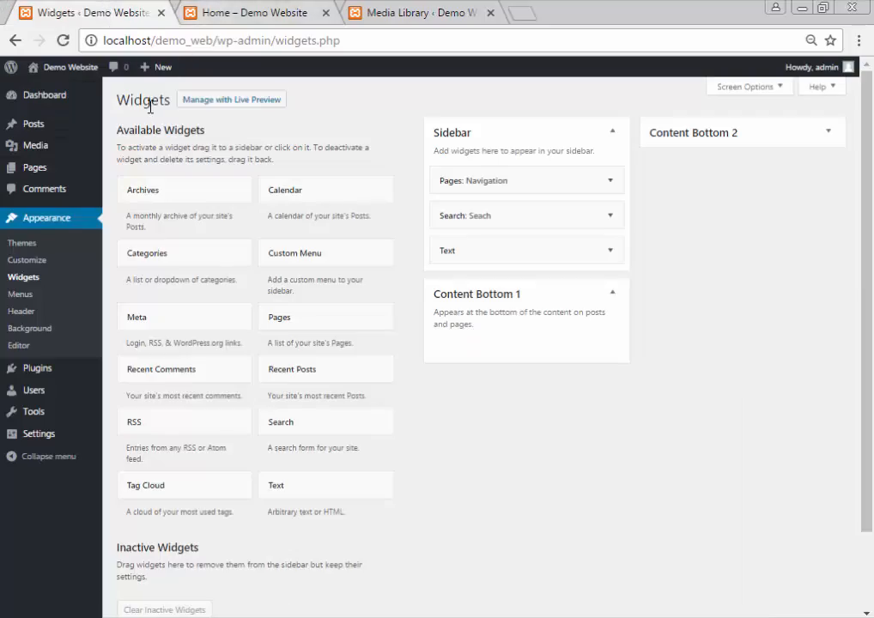
click(268, 13)
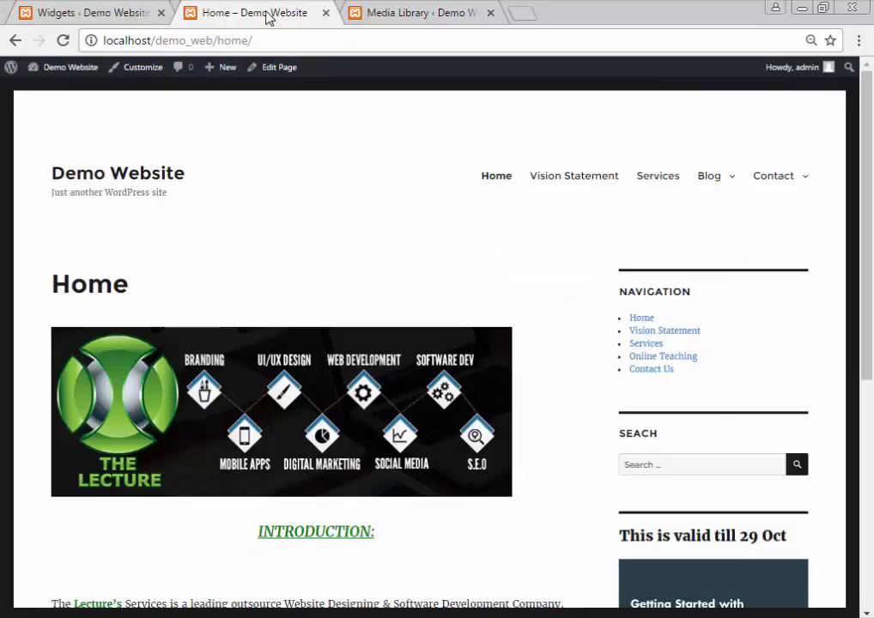
click(324, 13)
click(325, 12)
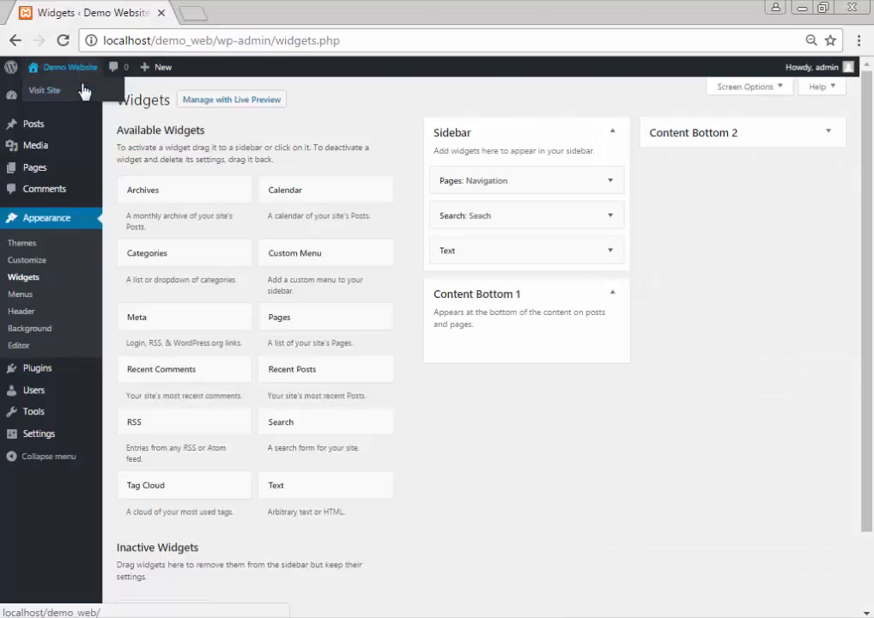
middle_click(85, 90)
click(206, 11)
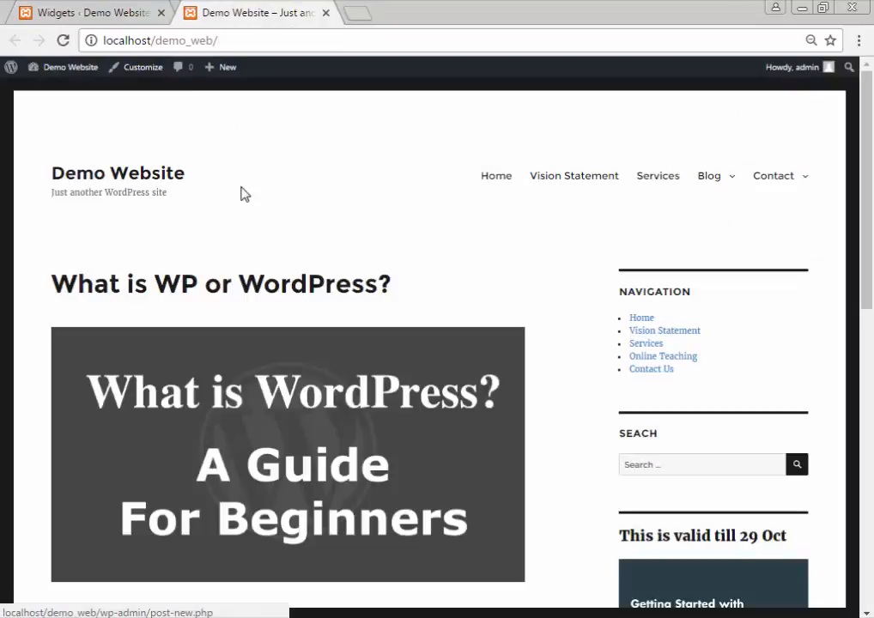
Look through the site's front page and Home page to review the sidebar widgets alongside the content
scroll(246, 212, down, 4)
scroll(250, 223, down, 2)
scroll(254, 234, up, 6)
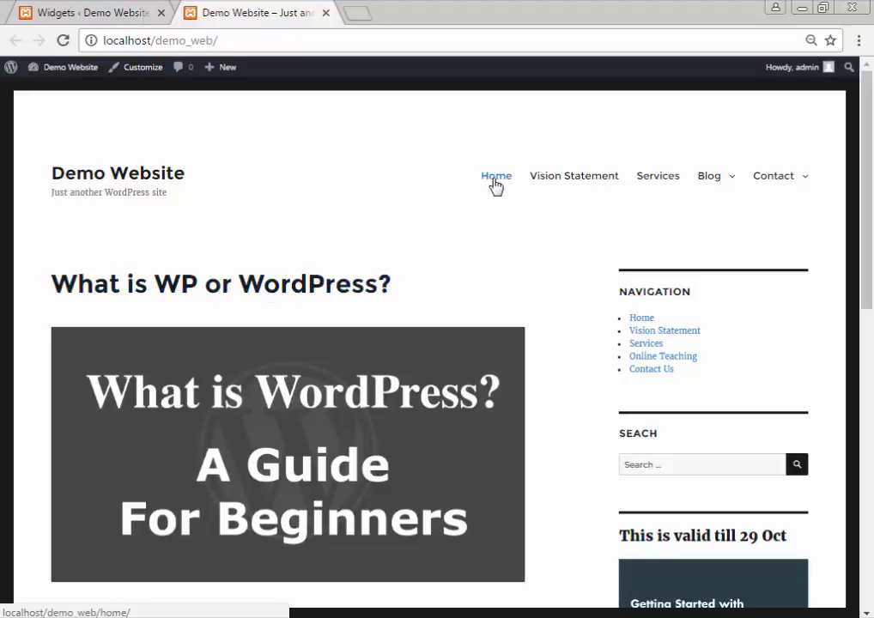
click(495, 182)
scroll(246, 306, down, 4)
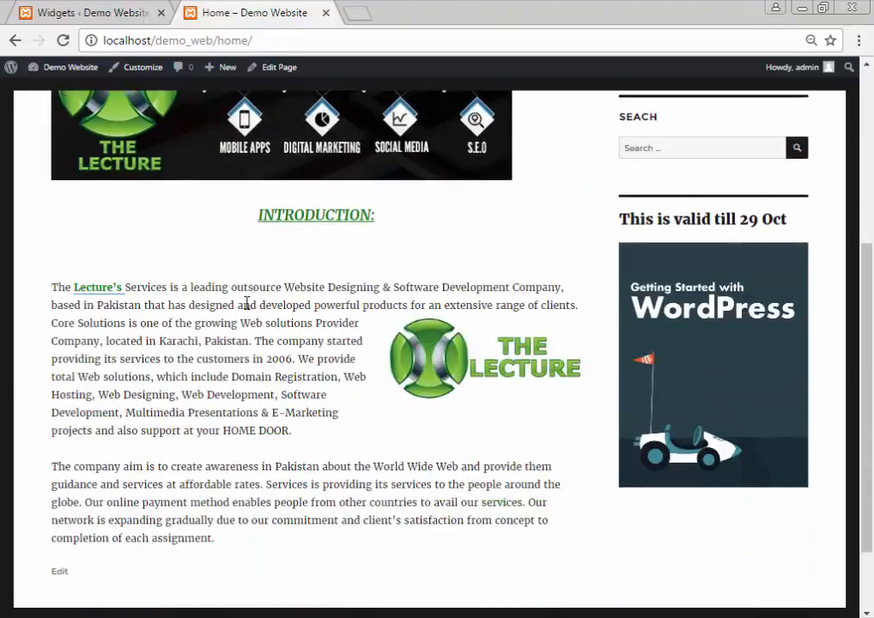
scroll(242, 311, up, 4)
scroll(242, 312, down, 4)
scroll(242, 311, up, 4)
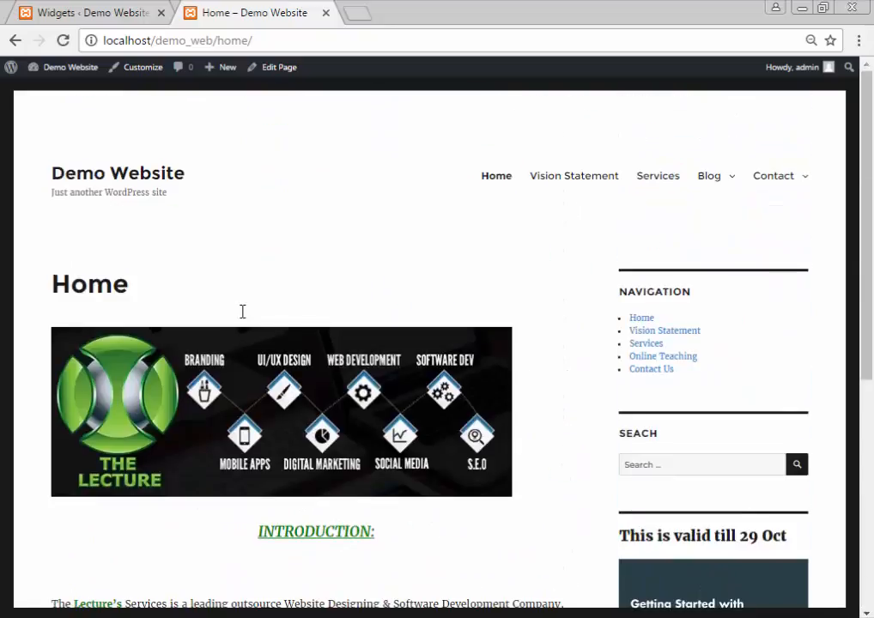
In the WordPress Reading settings, make the front page display a static page, choose Home as that page, and save the changes
click(69, 9)
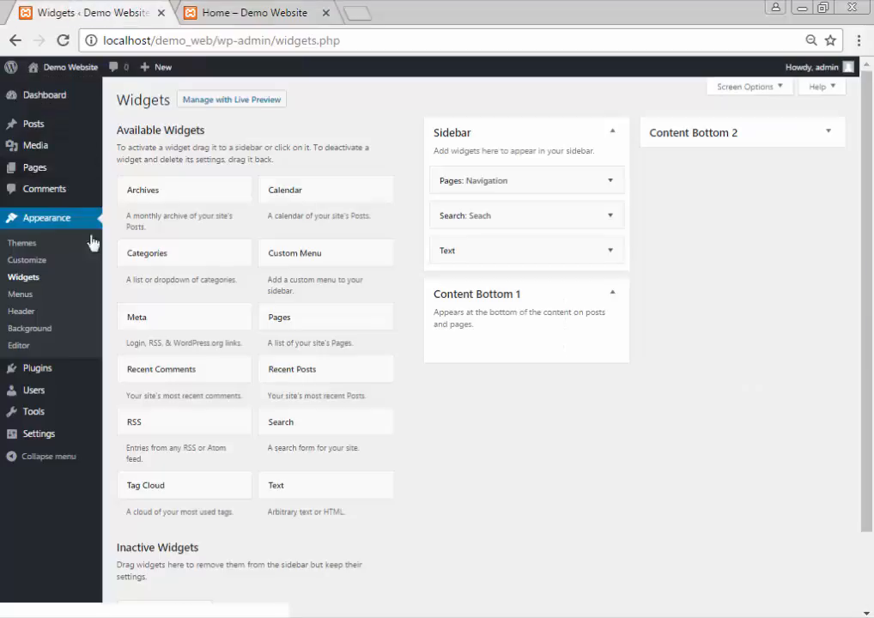
click(64, 435)
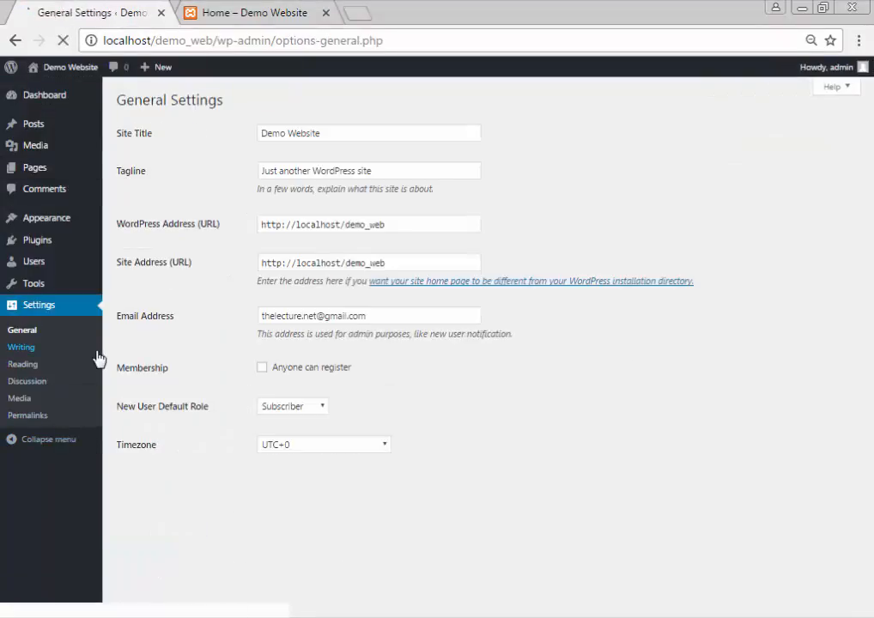
click(24, 365)
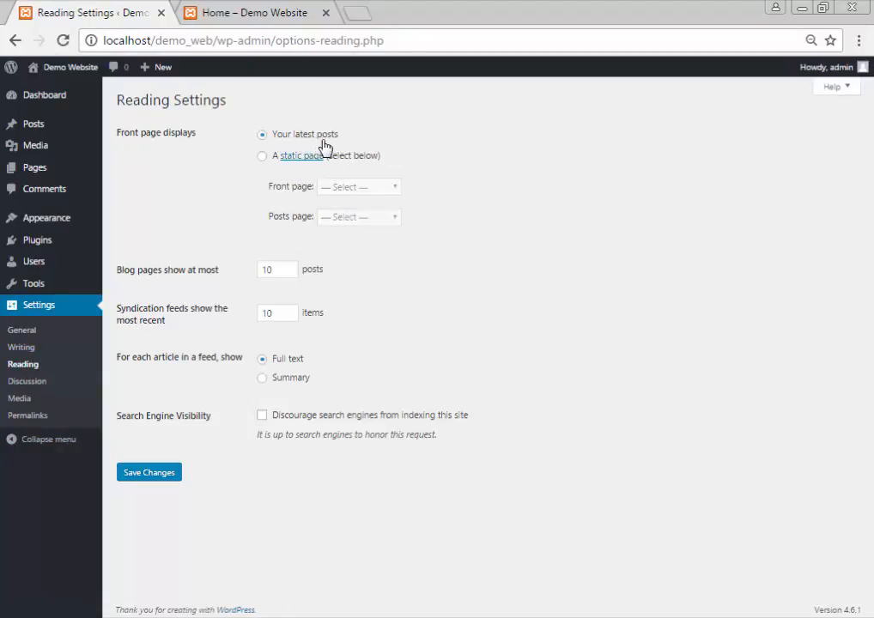
click(262, 157)
click(359, 189)
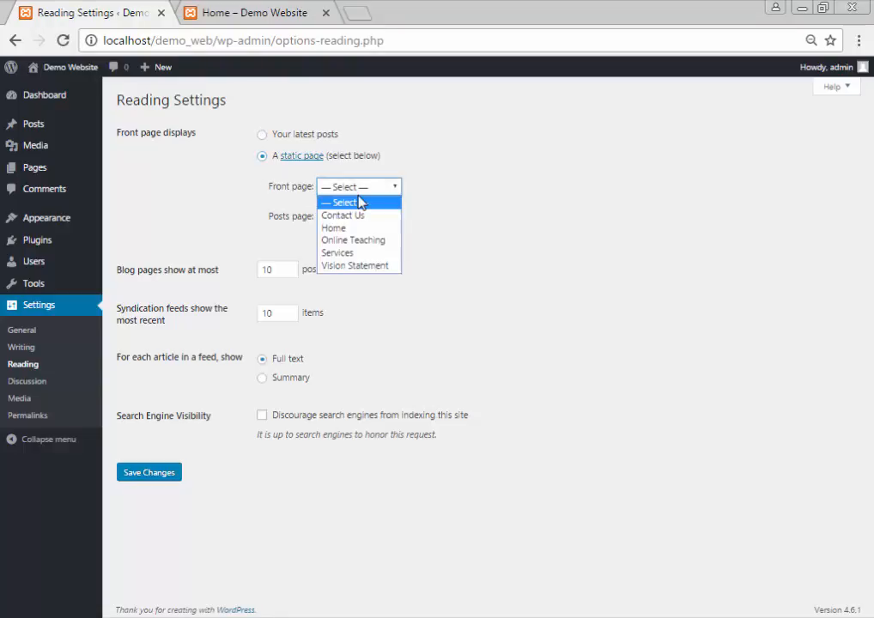
click(359, 230)
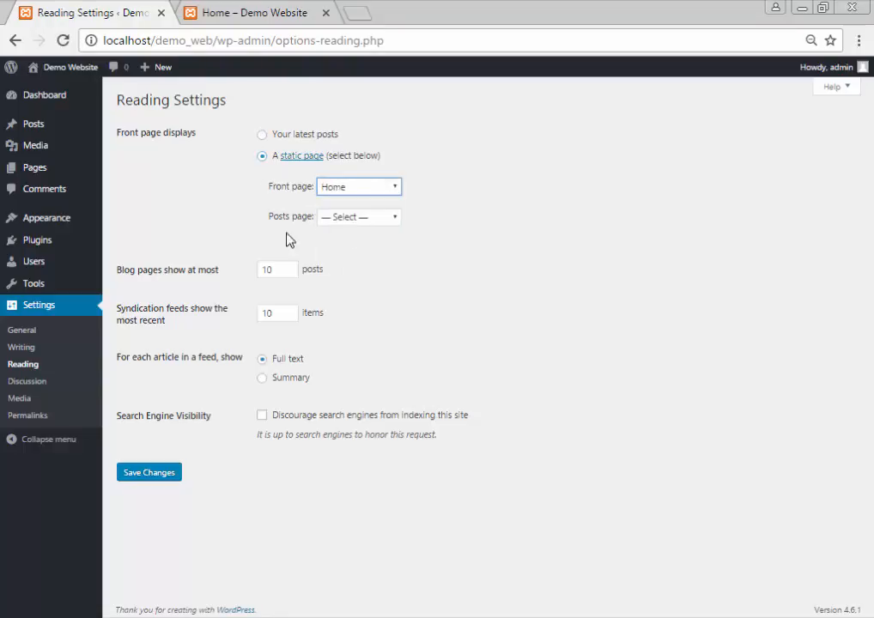
click(175, 477)
Close the old live Home tab, open the demo site in a new tab, and look through its front page
click(184, 10)
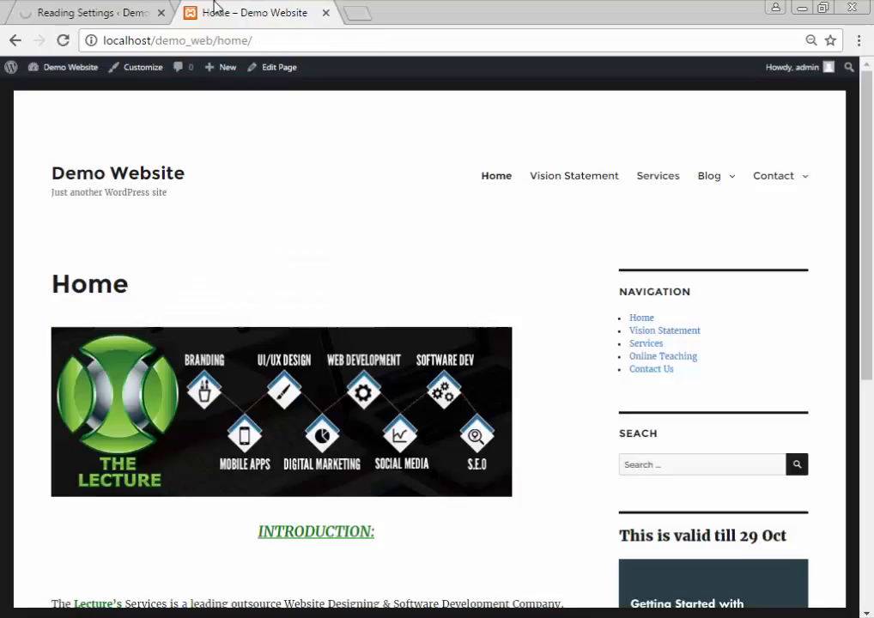
click(326, 13)
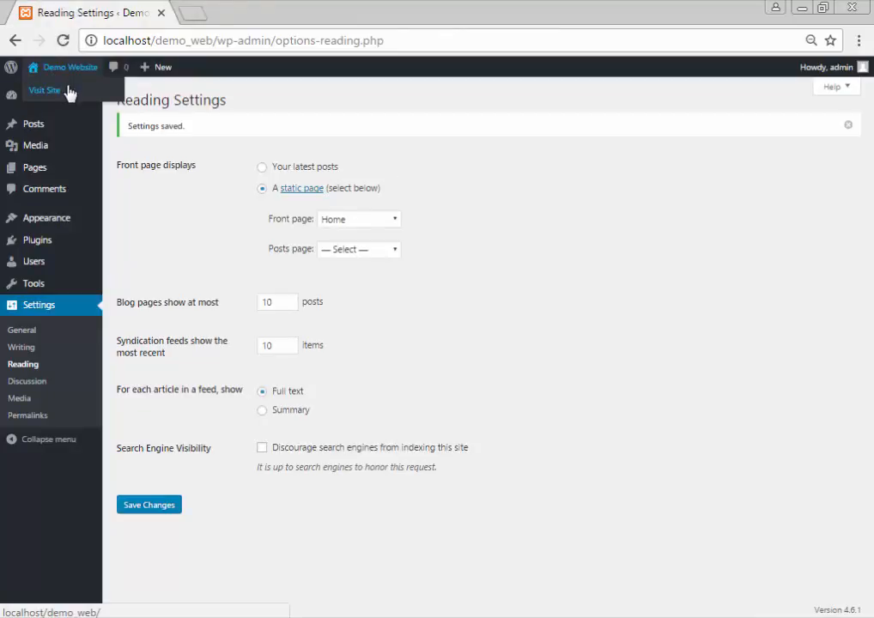
middle_click(47, 90)
click(227, 17)
scroll(256, 142, down, 5)
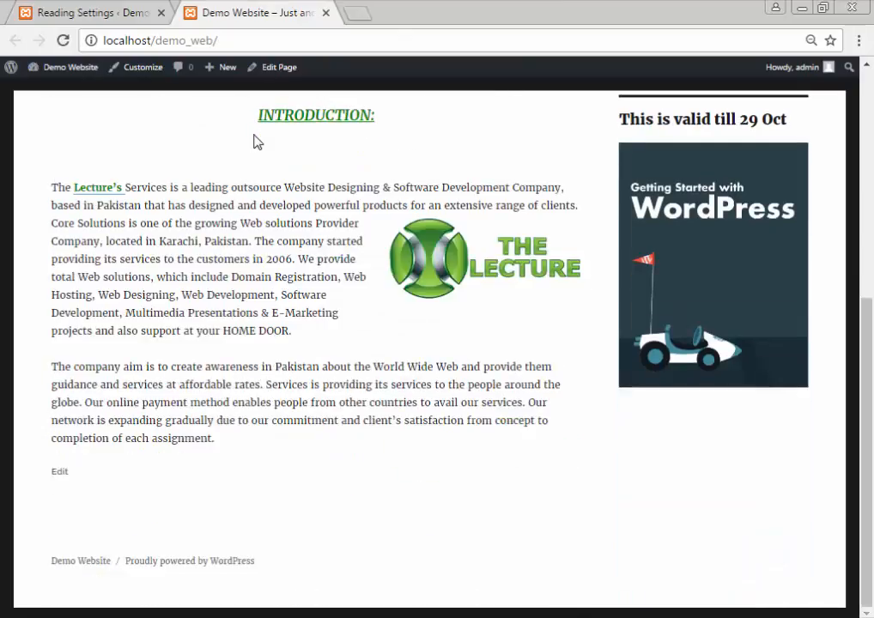
scroll(256, 141, up, 5)
Change the static front page to Online Teaching in the Reading settings, save, and check it on the reloaded live site
click(52, 12)
click(341, 220)
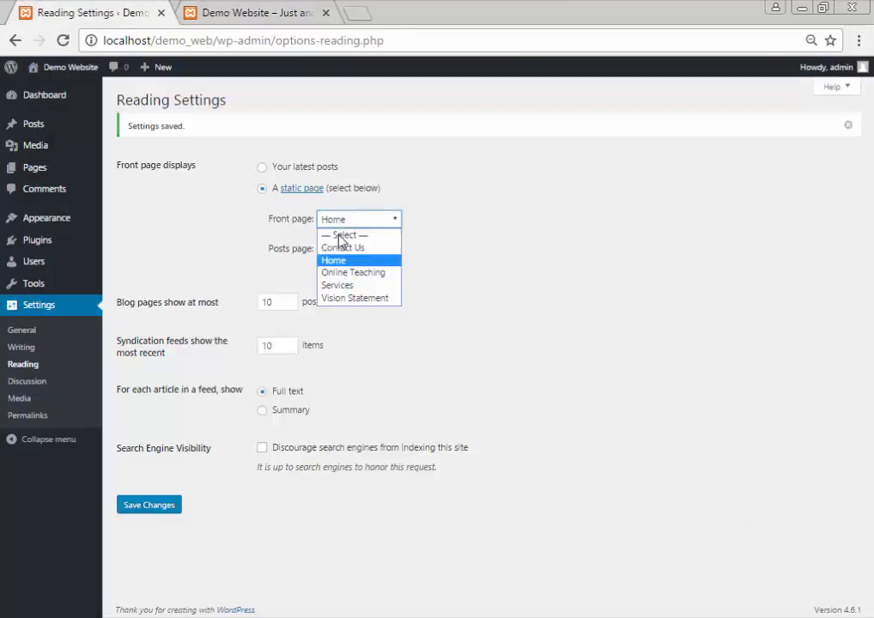
click(353, 272)
click(155, 506)
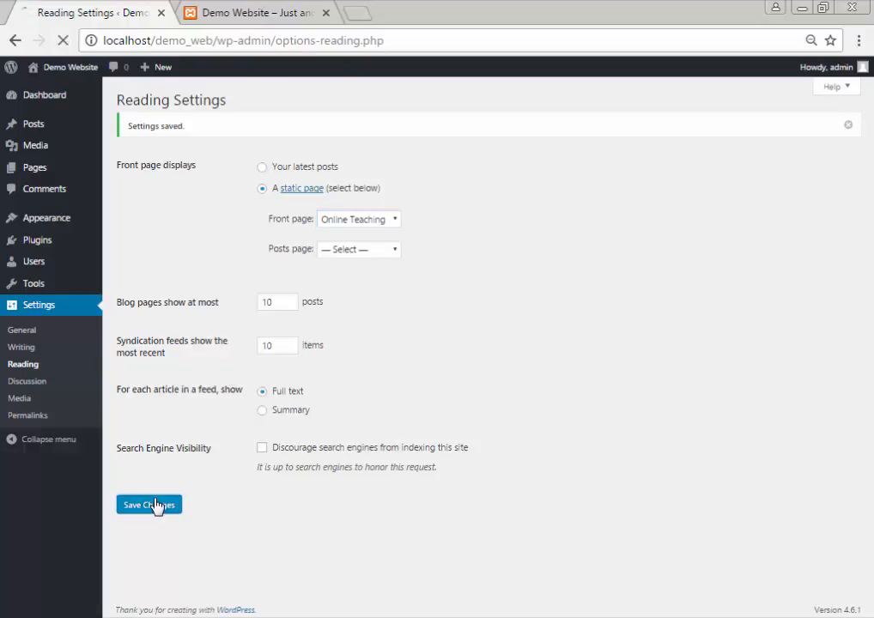
click(226, 10)
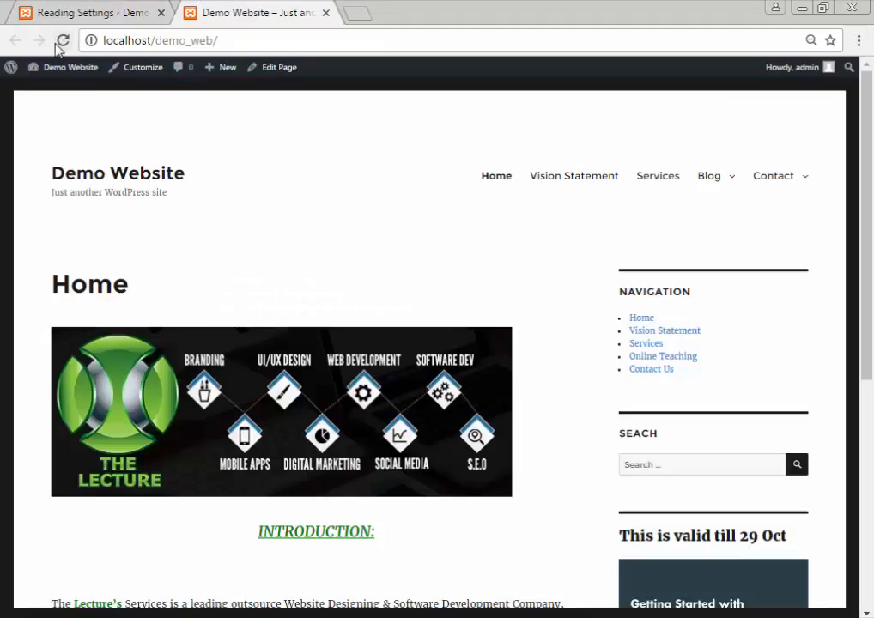
click(60, 41)
scroll(175, 193, down, 4)
Set the static front page back to Home, save the Reading settings, and reload the live site to check it
key(ctrl+shift+Tab)
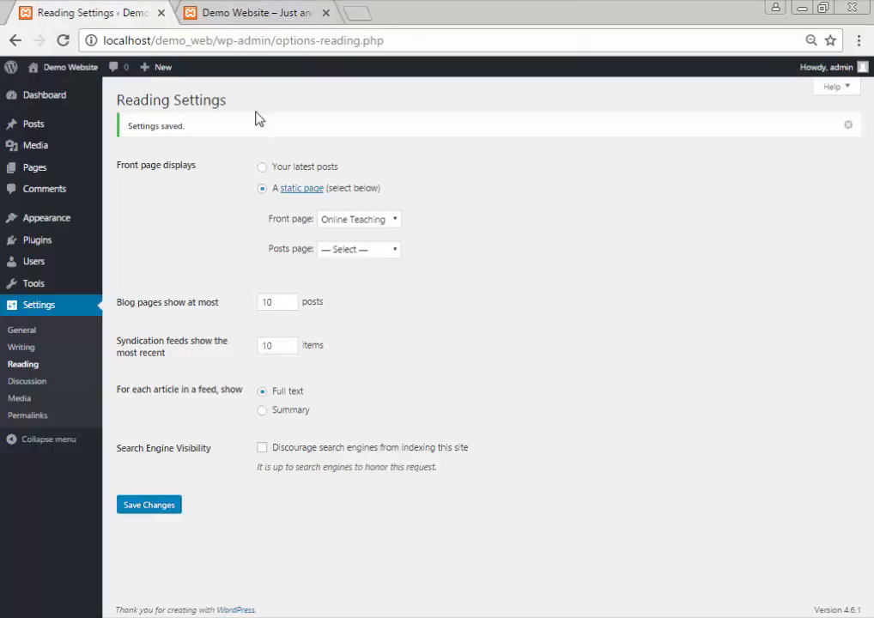
click(384, 222)
click(376, 259)
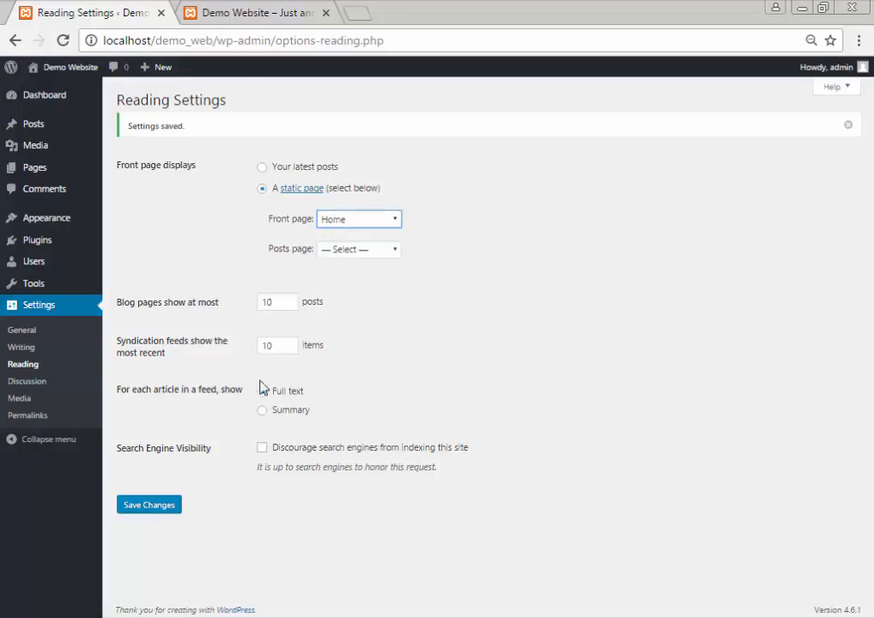
click(166, 508)
click(227, 11)
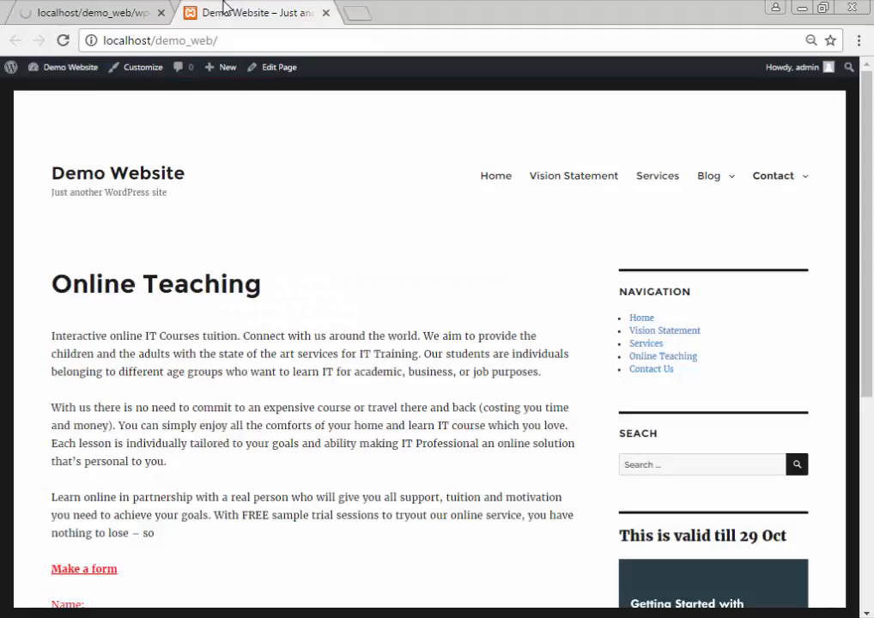
click(62, 41)
click(68, 10)
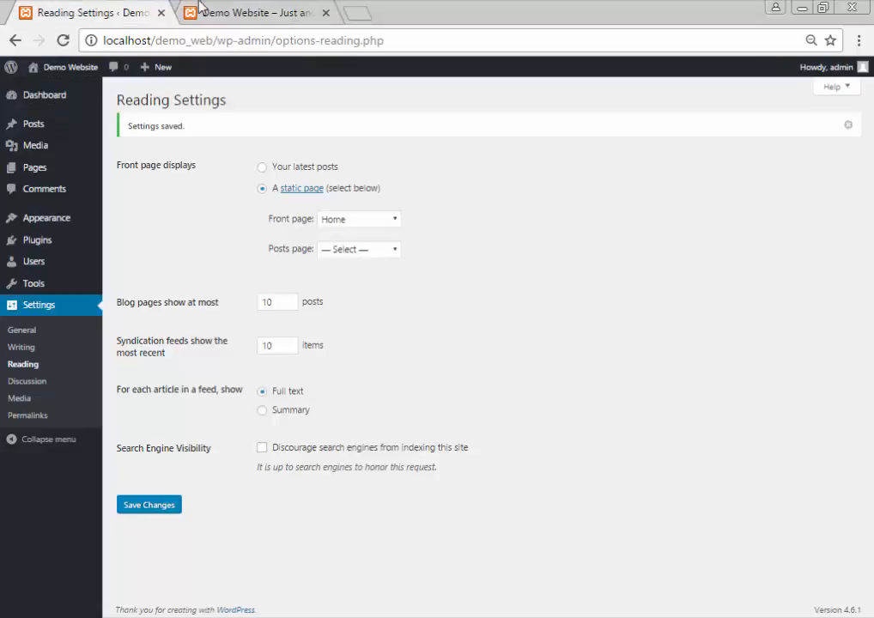